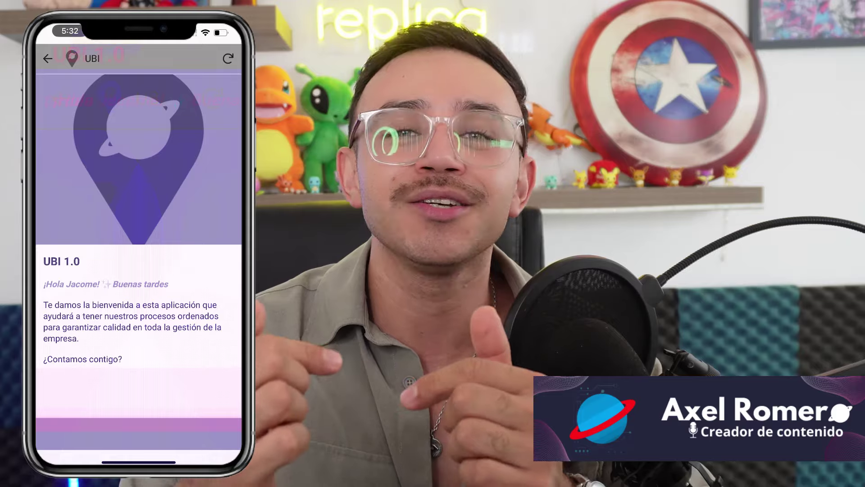
Open the UBI app's Usuarios table column list in the AppSheet editor
double_click(82, 284)
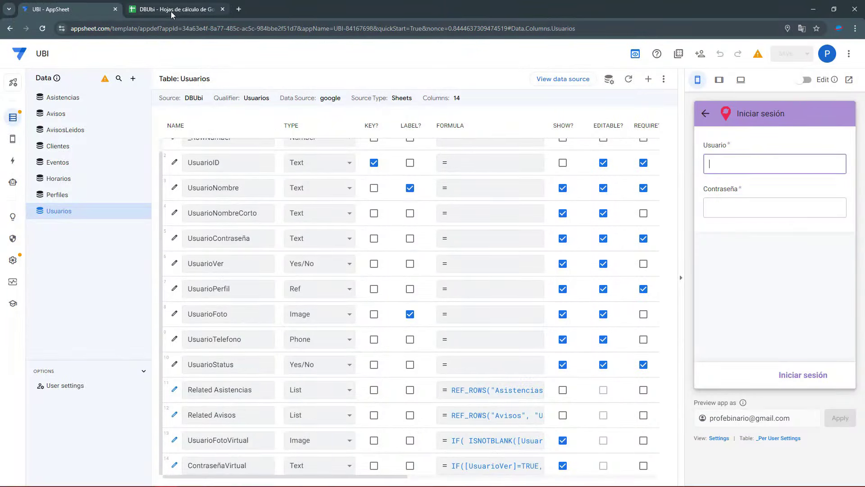
Add two new sheets to DBUbi and rename Hoja 12 to Inicio
left_click(172, 11)
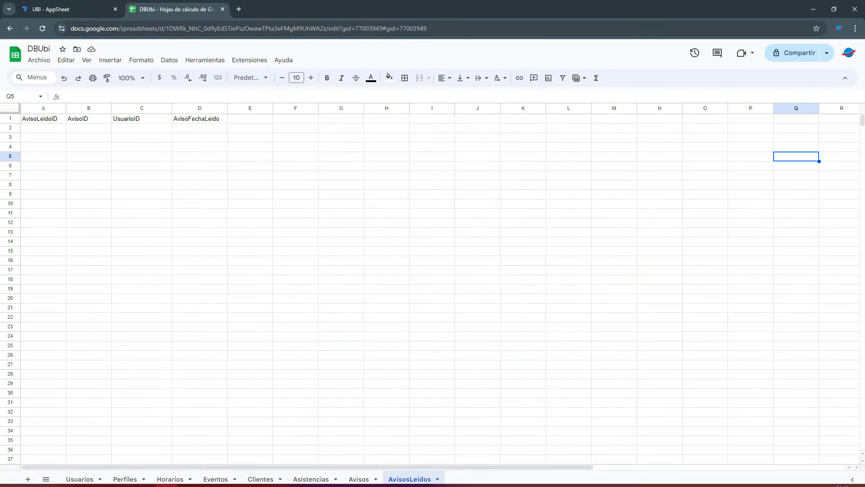
left_click(28, 478)
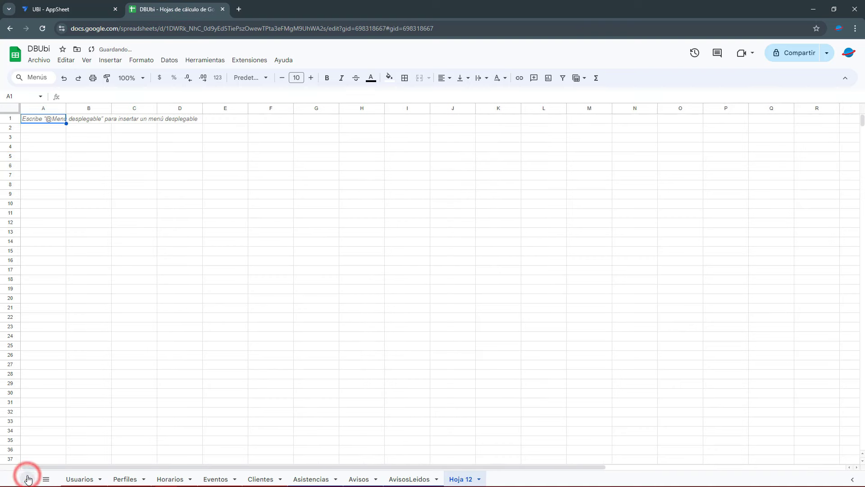
left_click(27, 479)
left_click(456, 480)
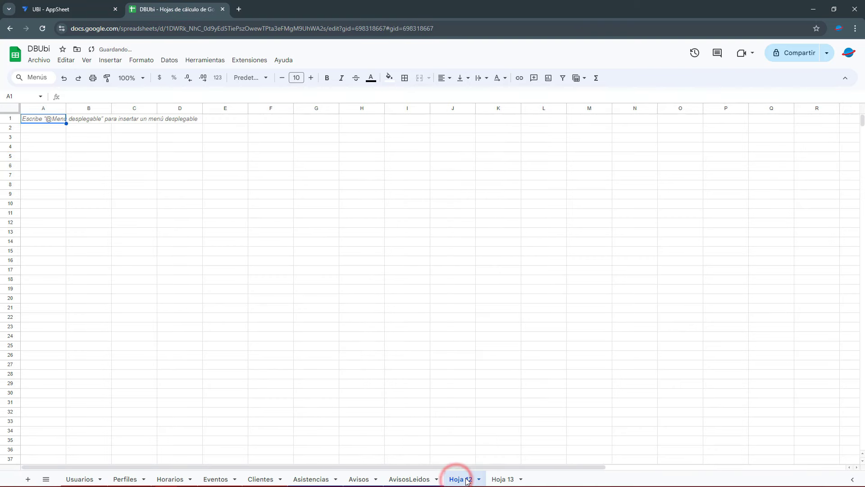
right_click(467, 480)
left_click(478, 366)
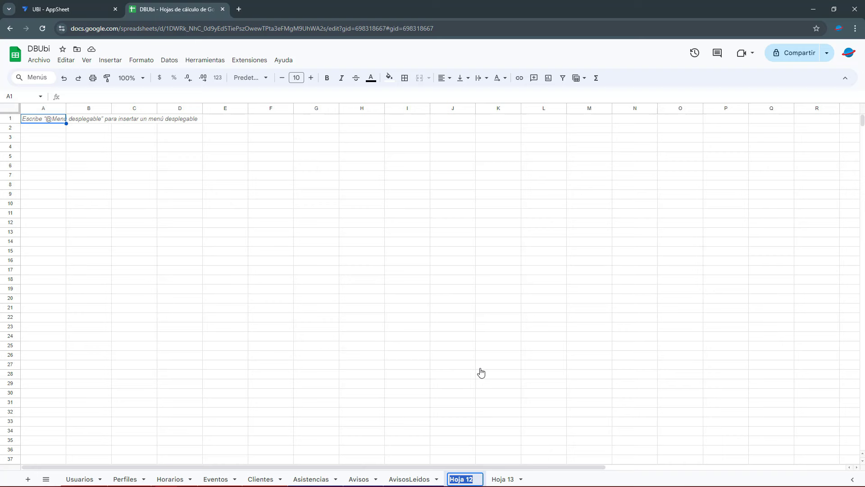
type("Inicio")
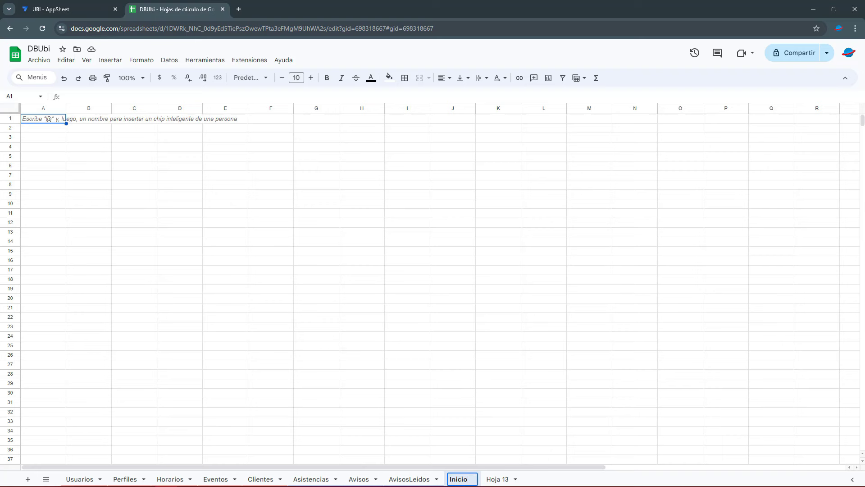
key("Return")
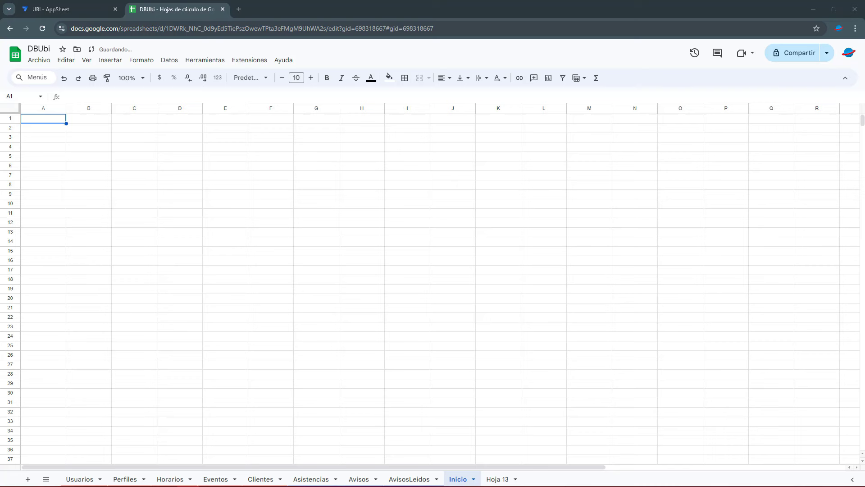
Paste InicioID, InicioNombre, InicioLogo headers, then the login greeting in A2 and UBI 1.0 in B2
left_click(53, 120)
type("InicioID\tInicioNombre\tInicioLogo")
left_click(91, 120)
left_click(122, 120)
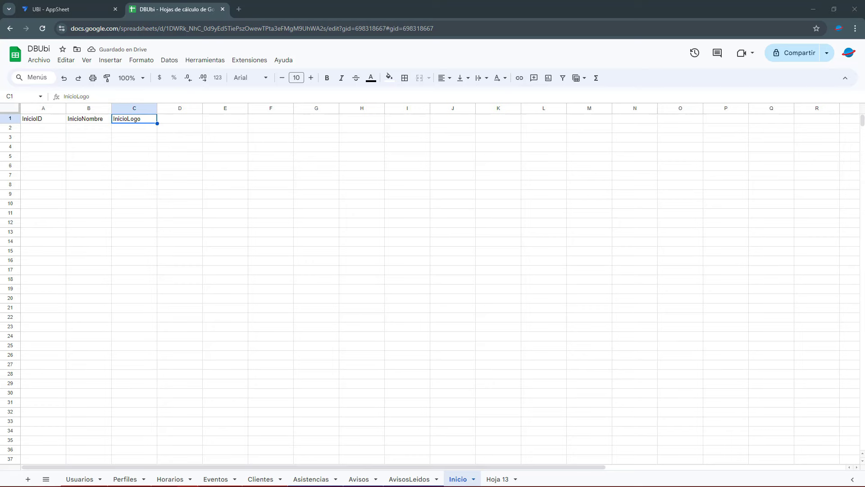
left_click(54, 129)
type("¡Hola!, debes iniciar sesión")
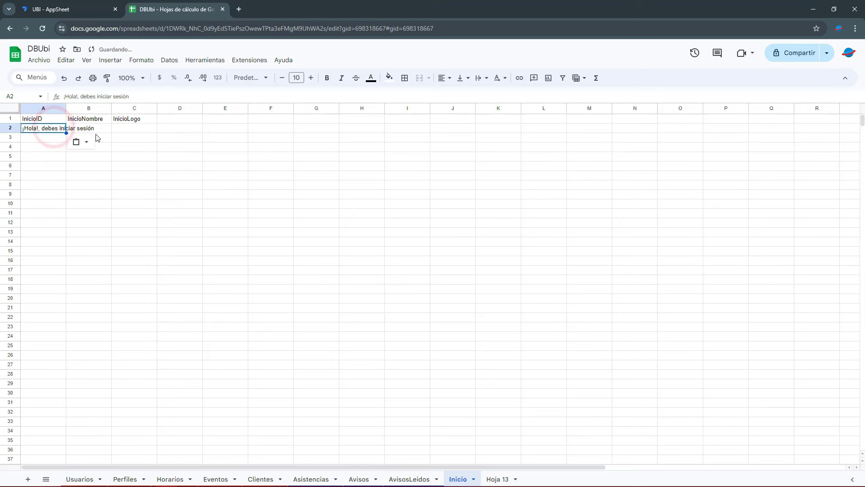
double_click(67, 108)
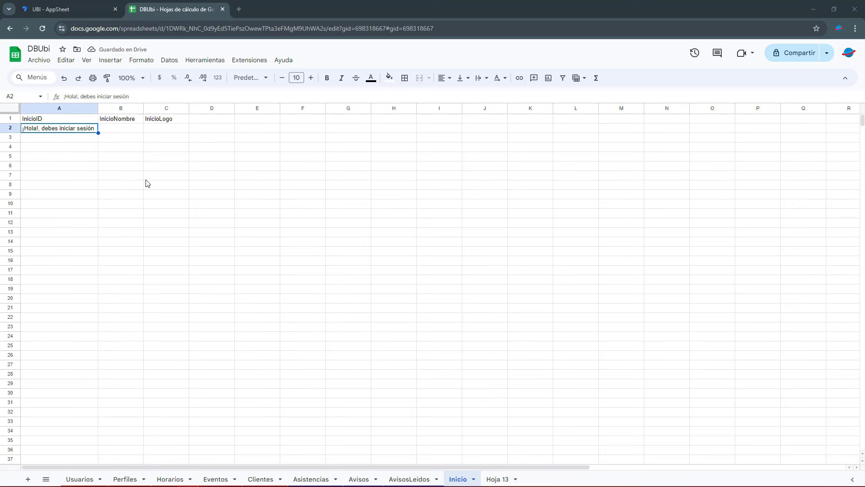
left_click(113, 130)
type("UBI 1.0")
left_click(163, 130)
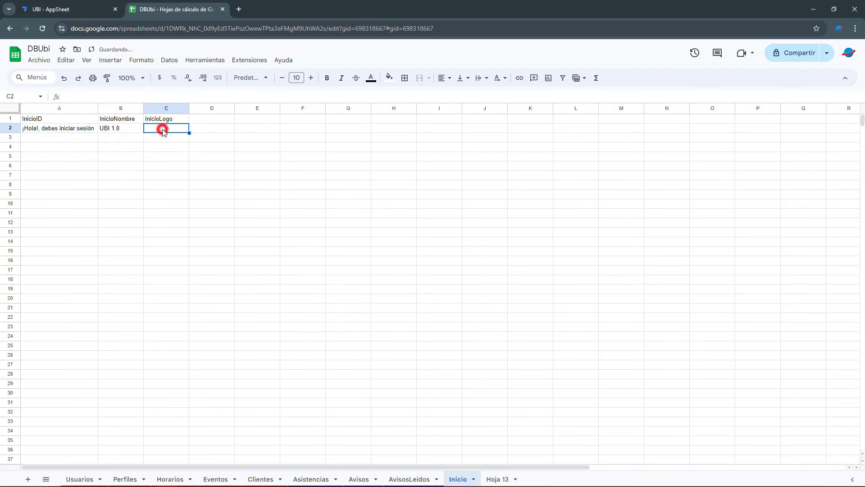
Rename the Hoja 13 sheet to Principal
left_click(498, 478)
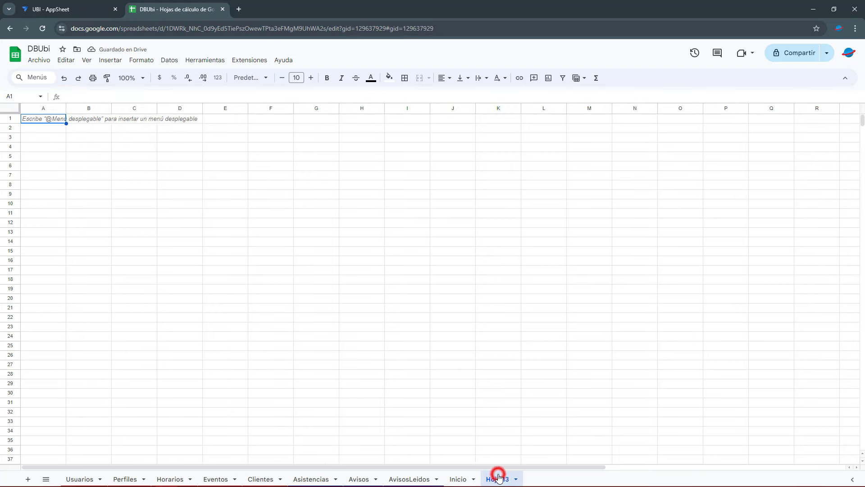
right_click(502, 478)
left_click(512, 364)
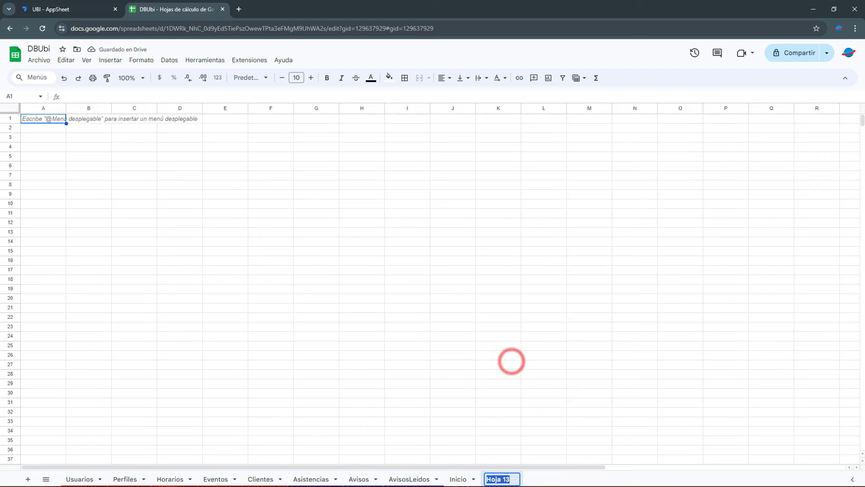
type("Principal")
key("Return")
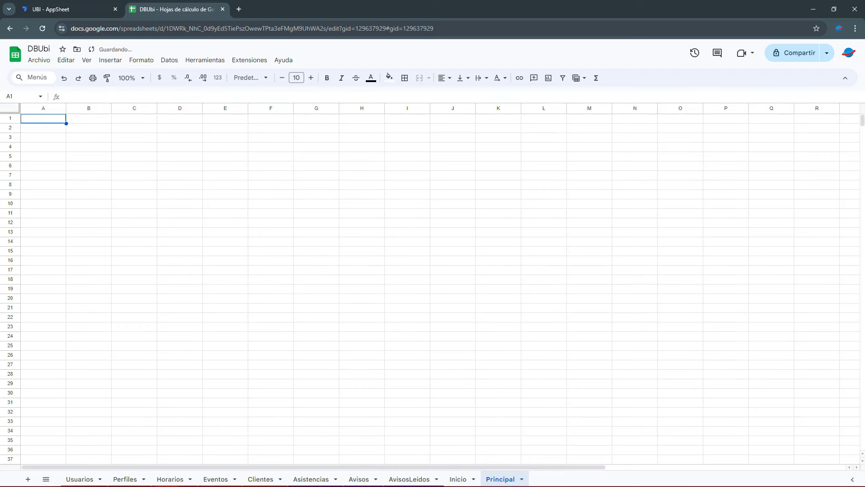
Colour the Inicio and Principal tabs red and move them to the front
left_click(473, 479)
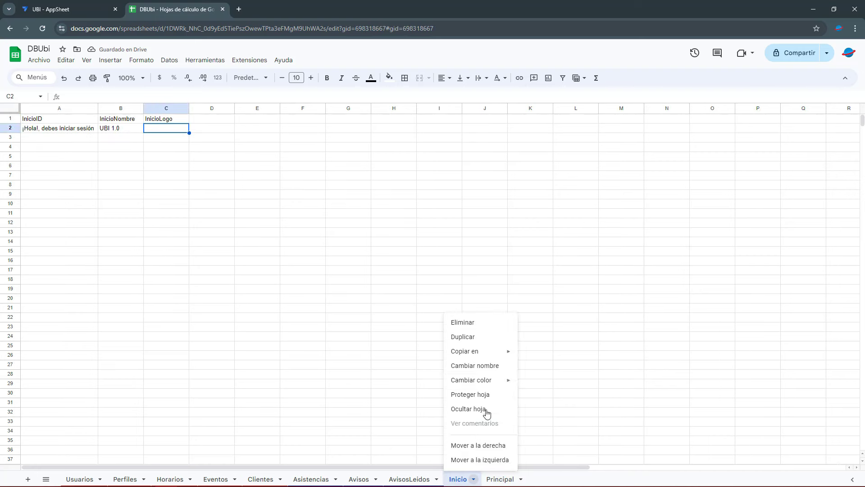
mouse_move(496, 380)
left_click(540, 300)
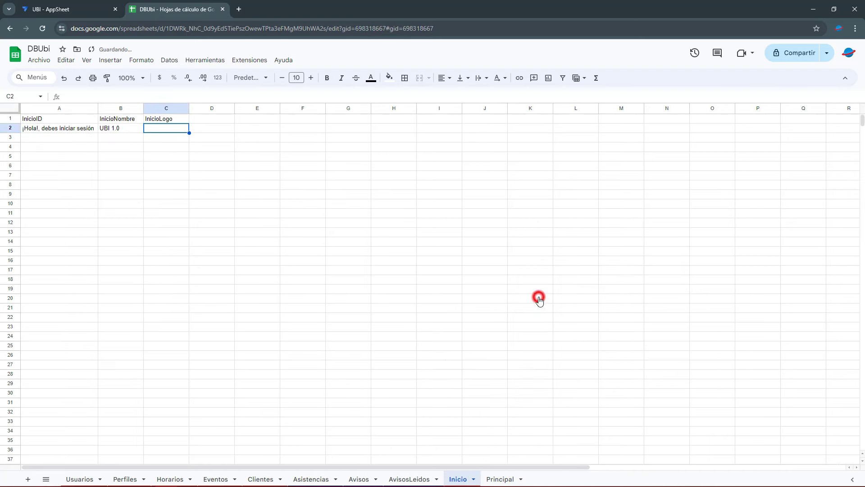
right_click(505, 479)
mouse_move(516, 384)
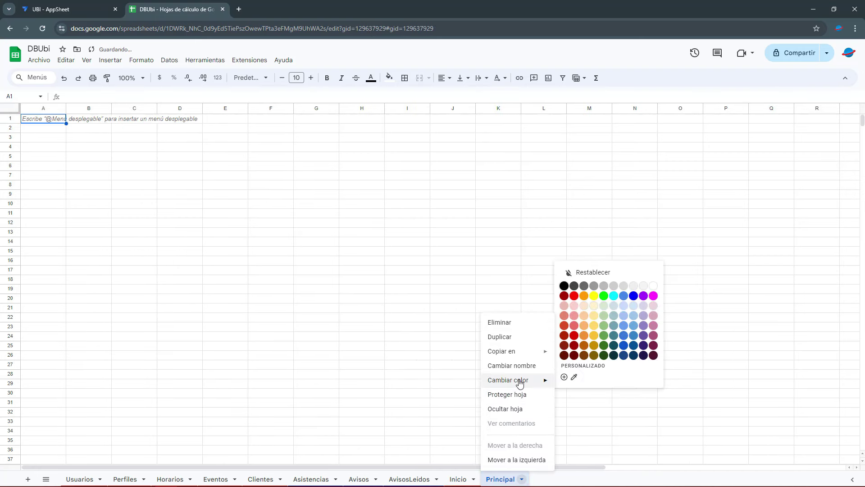
left_click(577, 298)
left_click_drag(469, 475, 81, 477)
left_click_drag(494, 477, 112, 479)
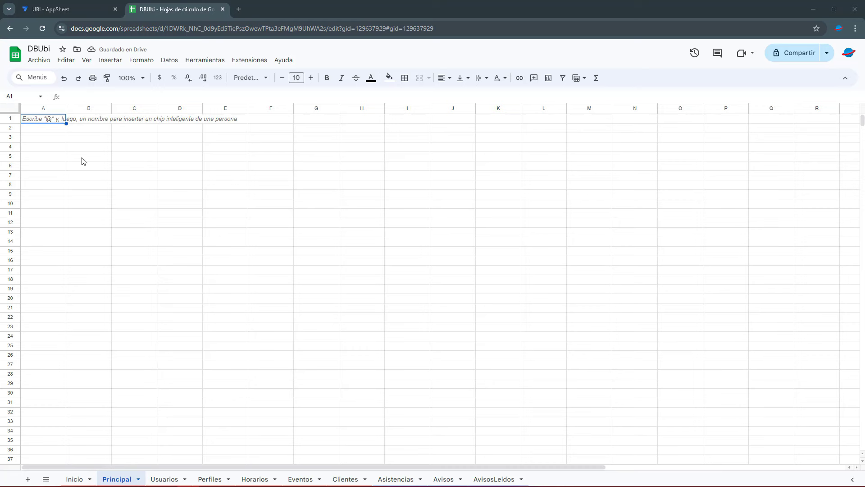
Paste PrincipalID, PrincipalNombre, PrincipalLogo, PrincipalMensaje headers and autofit columns B and D
type("PrincipalID\tPrincipalNombre\tPrincipalLogo\tPrincipalMensaje")
left_click(54, 130)
left_click(47, 120)
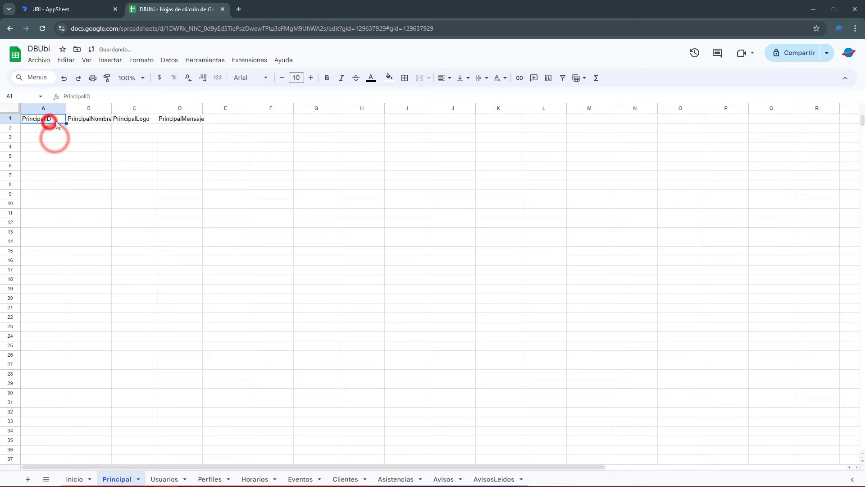
left_click(102, 121)
double_click(111, 108)
left_click(151, 121)
left_click(183, 120)
double_click(205, 108)
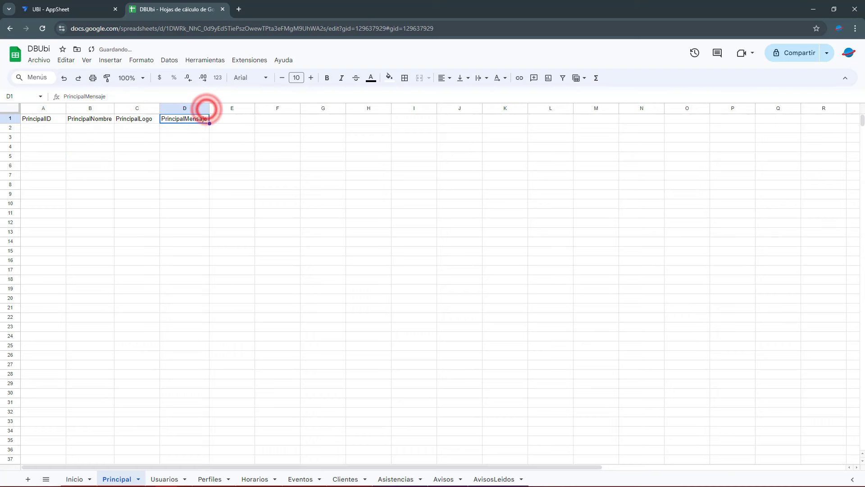
Paste the welcome sentence into cell A2 and review its text
left_click(55, 130)
type("Te damos la bienvenida a esta aplicación que ayudará a tener nuestros procesos ordenados para garantizar calidad en toda la gestión de la empresa.")
left_click(54, 156)
left_click(50, 131)
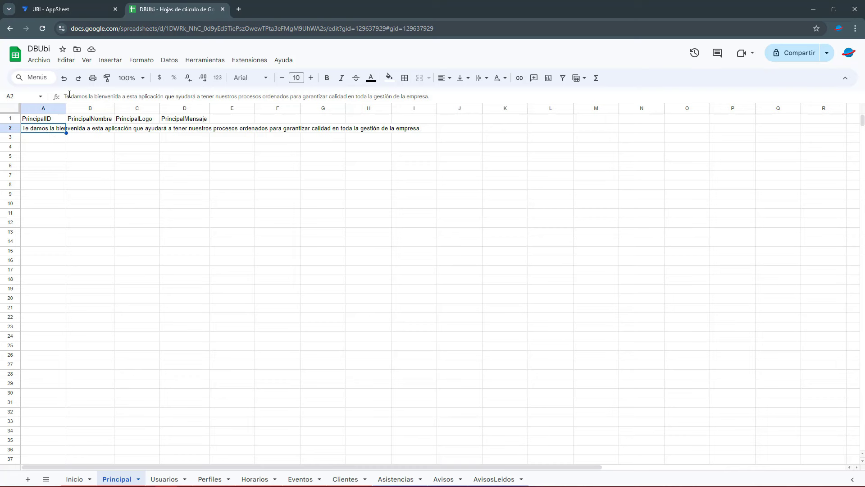
left_click_drag(75, 97, 311, 97)
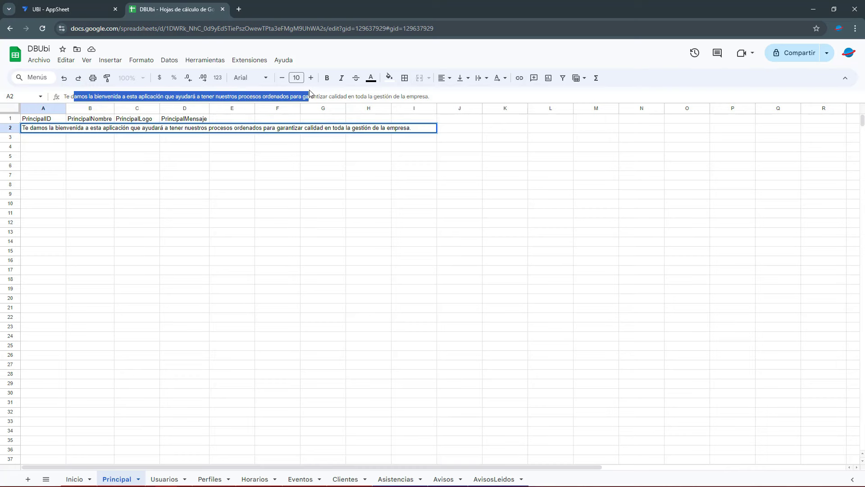
left_click(331, 158)
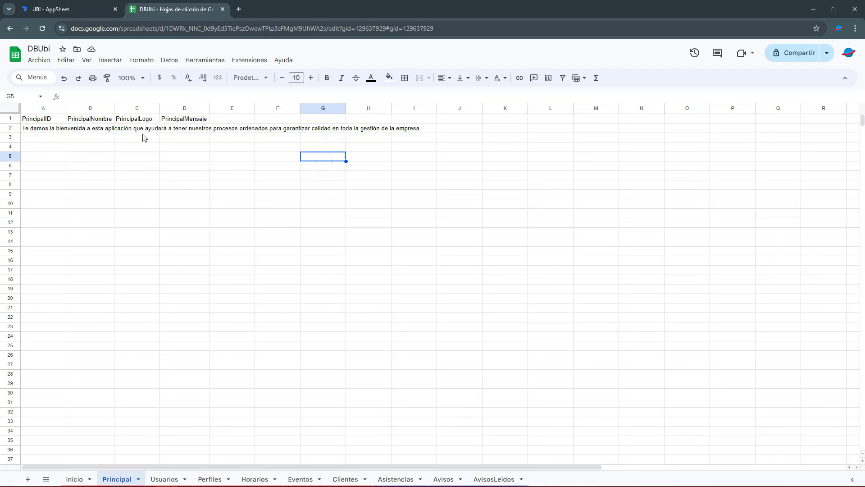
Paste UBI 1.0 into B2 and ¿Contamos contigo? into D2
left_click(108, 130)
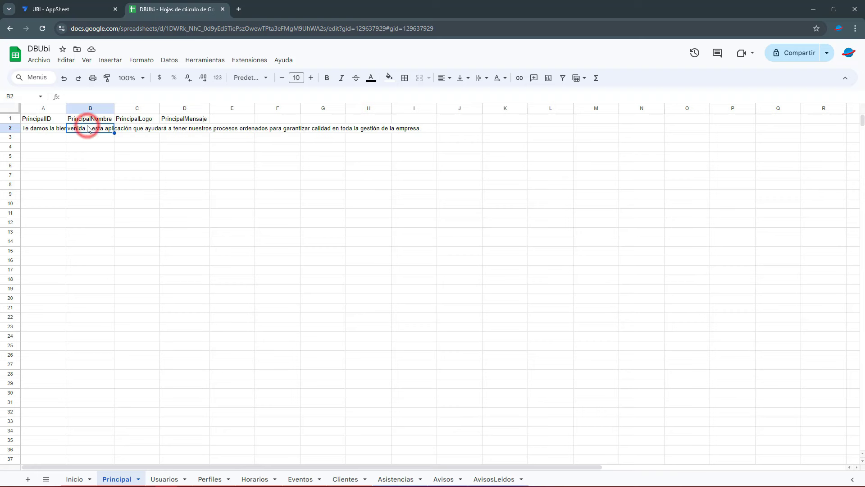
type("UBI 1.0")
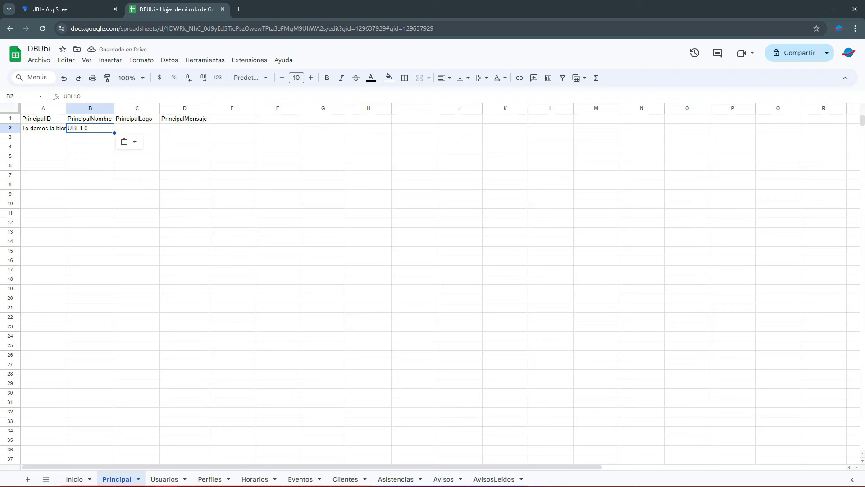
left_click(174, 129)
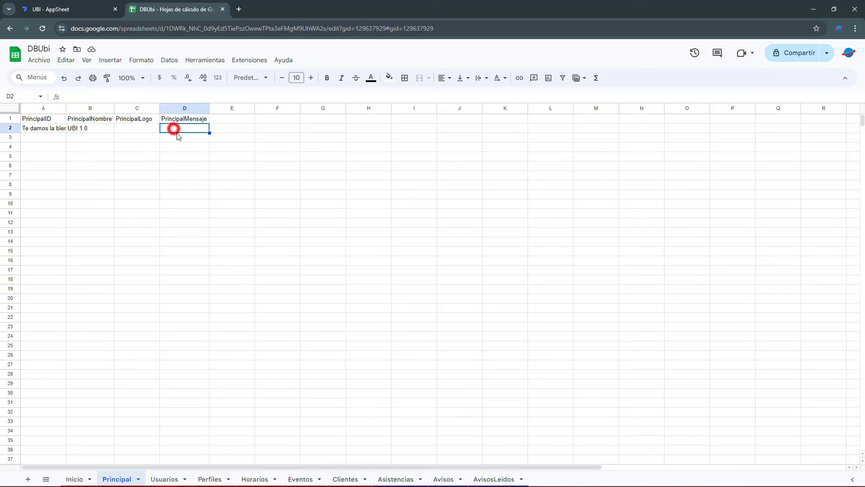
type("¿Contamos contigo?")
left_click(217, 155)
left_click(132, 131)
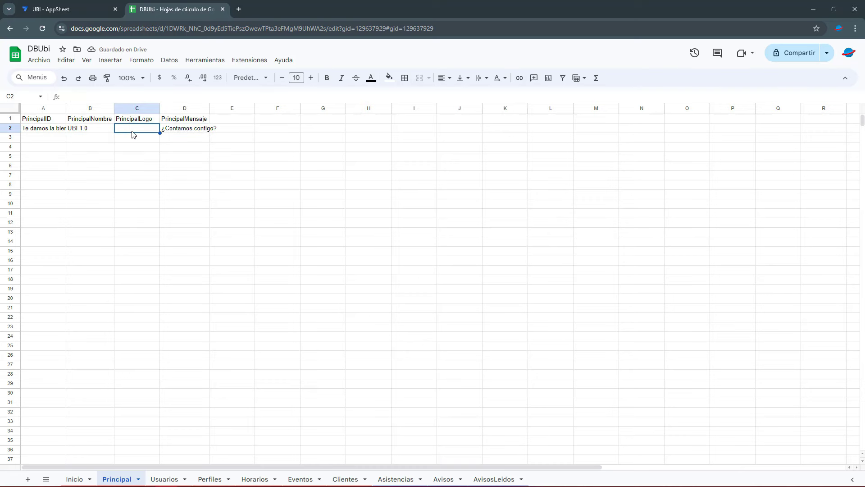
Add the Inicio and Principal sheets from the DBUbi Google Sheets file as app tables
left_click(92, 8)
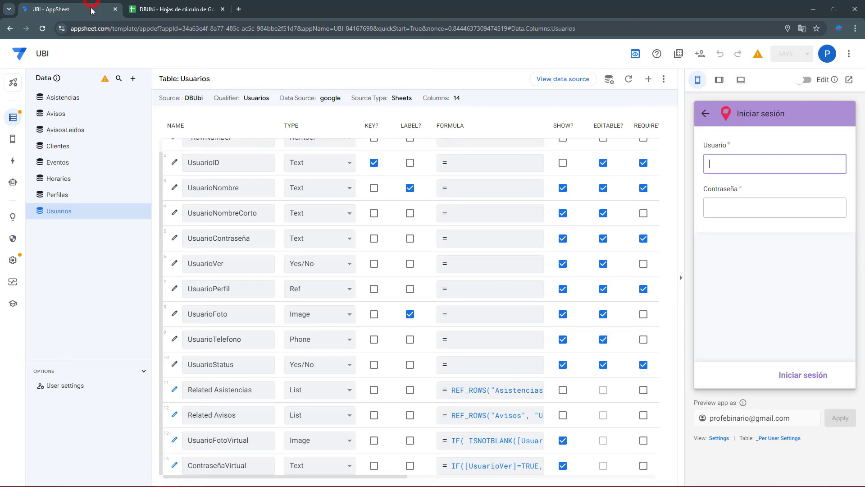
left_click(159, 9)
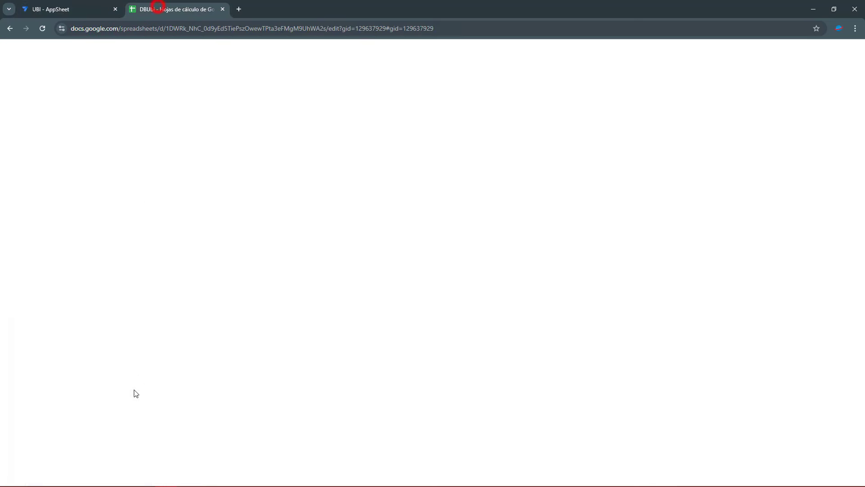
left_click(90, 5)
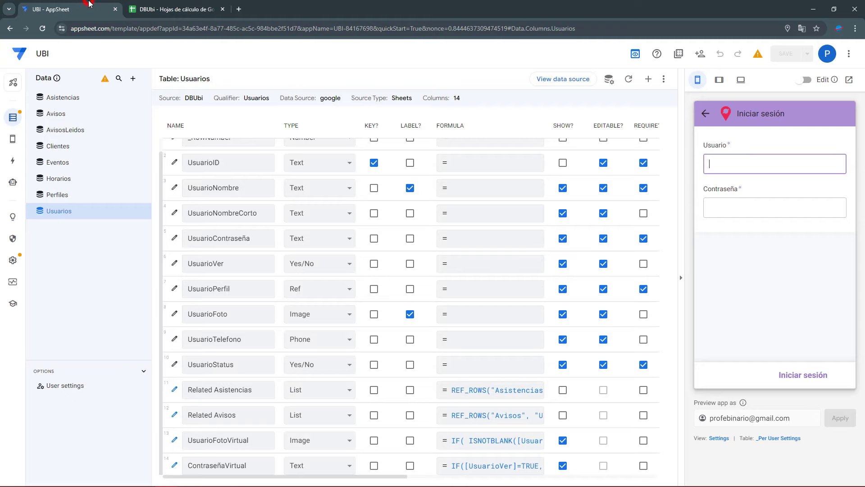
left_click(131, 78)
left_click(348, 138)
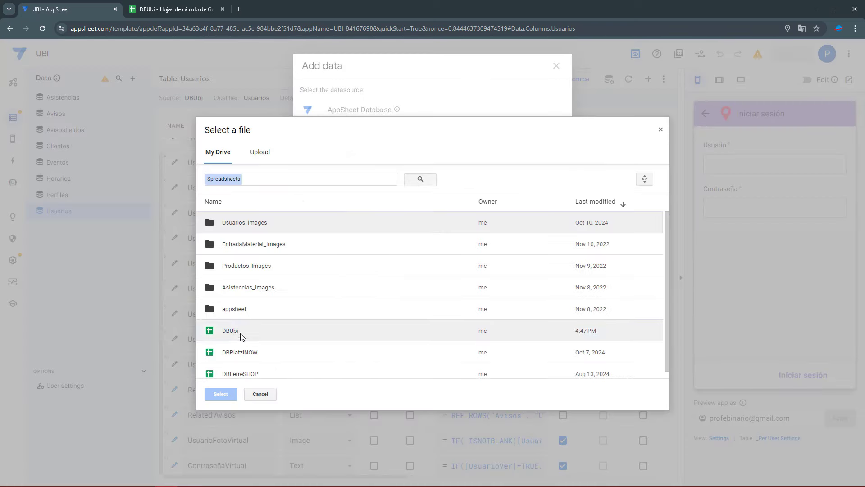
left_click(242, 332)
left_click(222, 394)
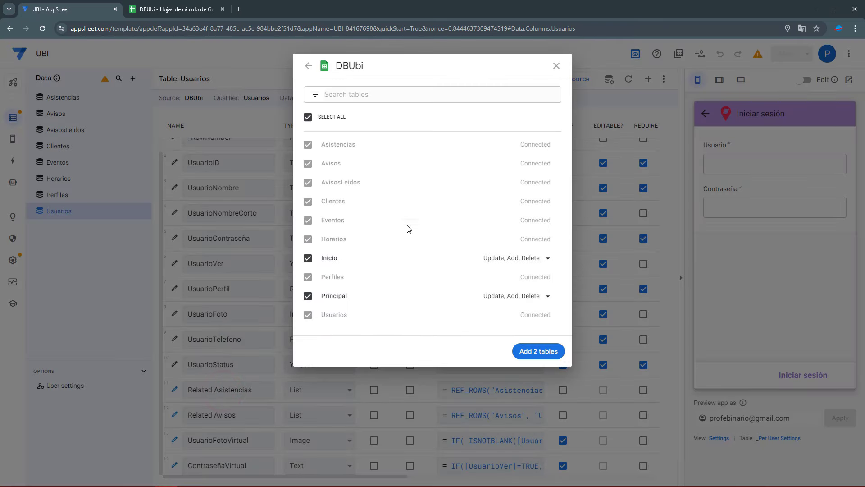
left_click(541, 352)
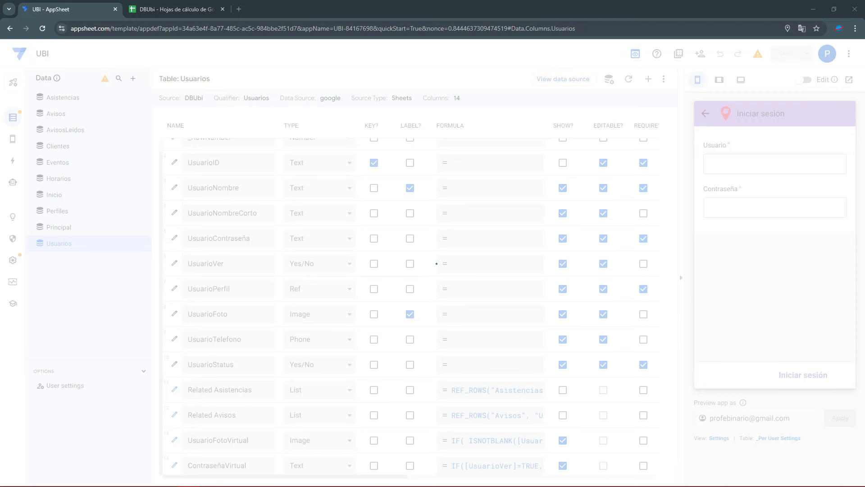
Show the Inicio table's columns with the app preview hidden
left_click(84, 196)
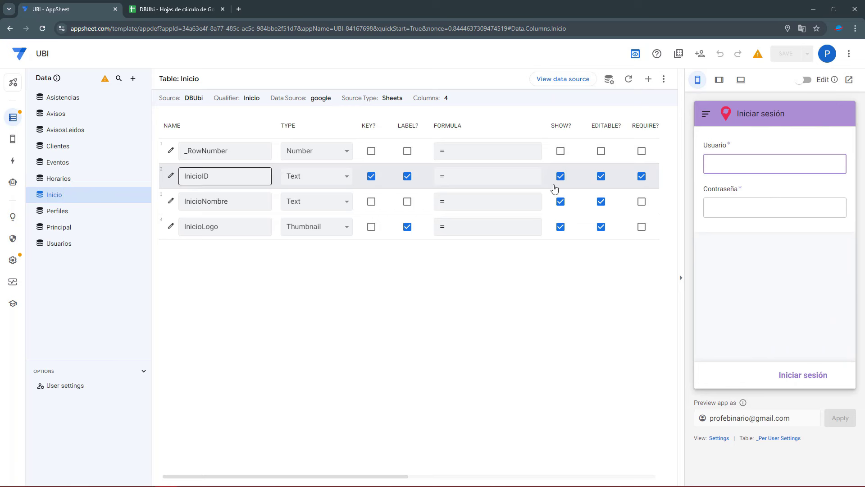
left_click(681, 277)
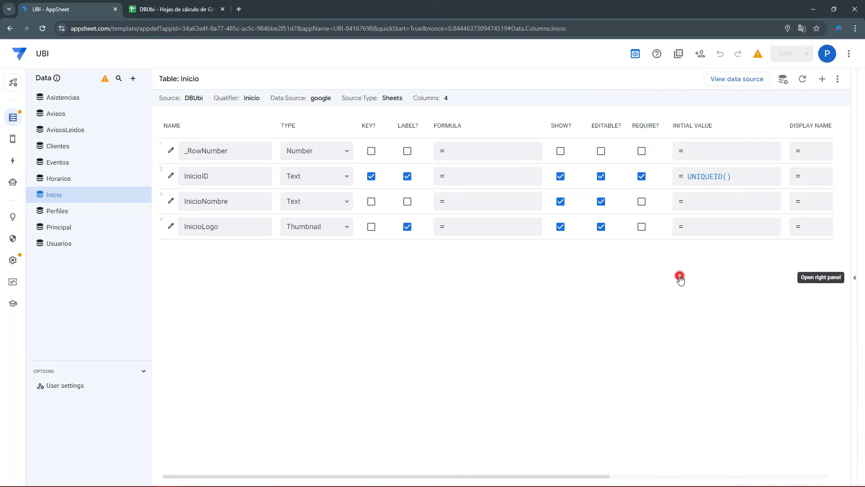
left_click(635, 54)
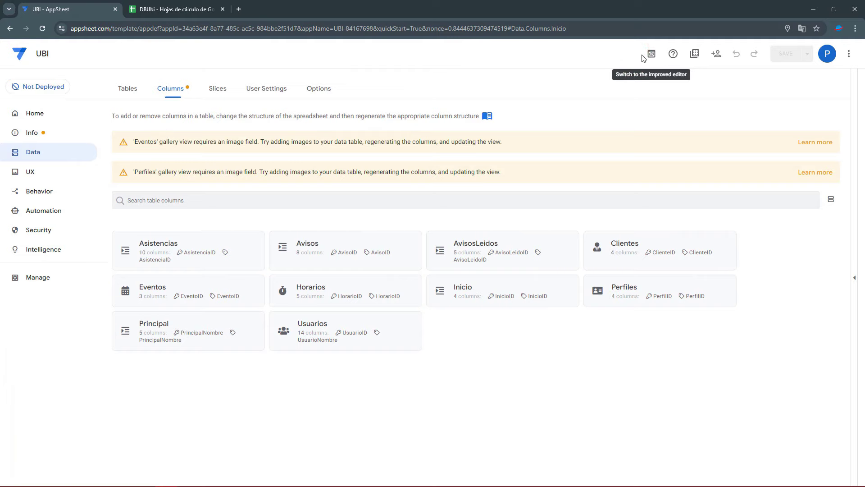
left_click(642, 55)
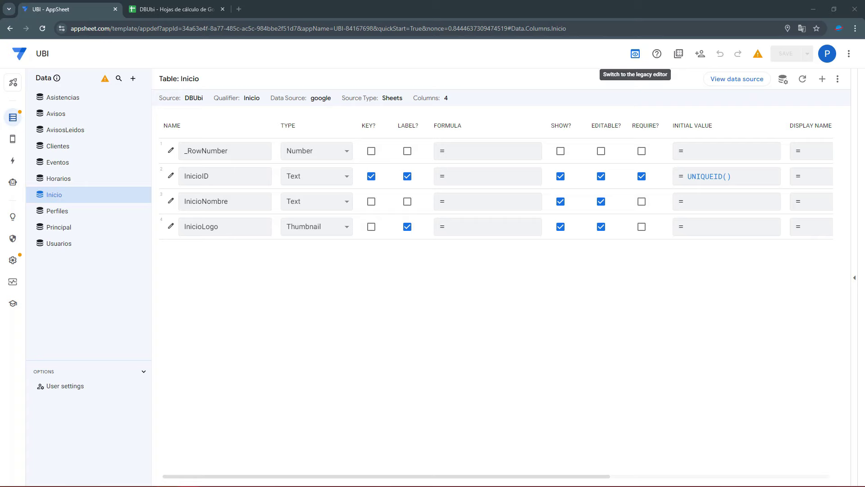
Remove UNIQUEID() from InicioID's initial value and make InicioLogo an Image column
left_click(718, 176)
left_click_drag(333, 130, 206, 121)
key("BackSpace")
left_click(618, 456)
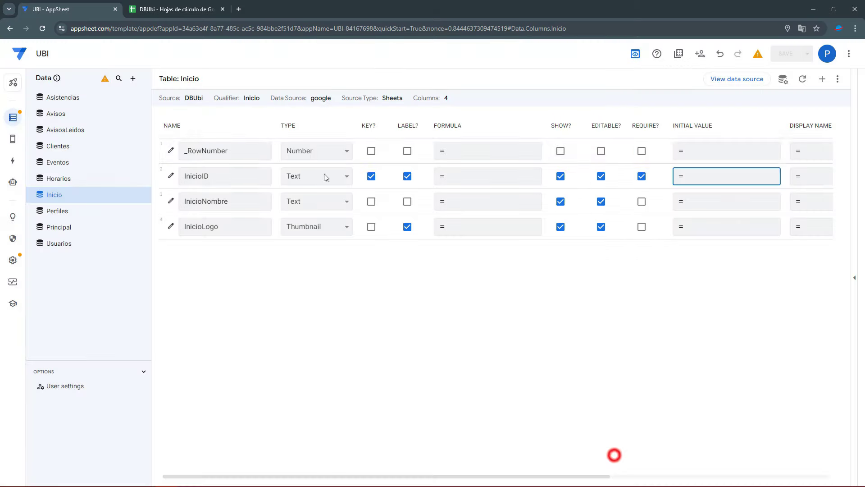
left_click(309, 227)
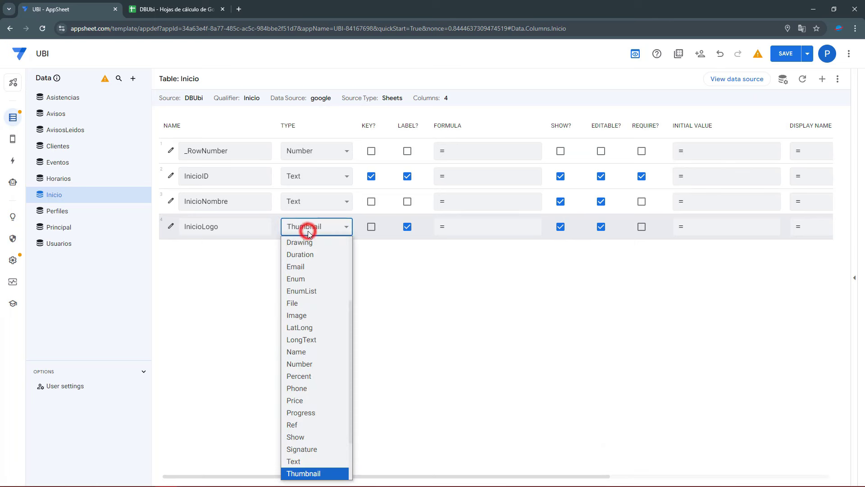
left_click(297, 315)
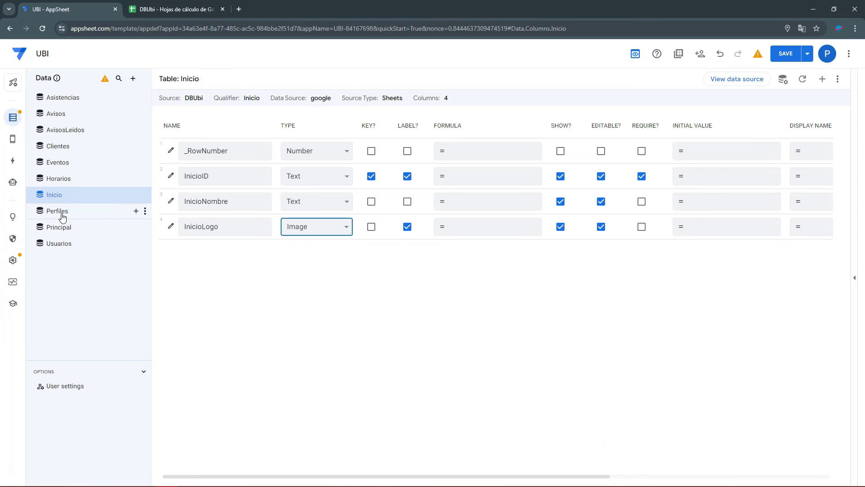
Set PrincipalLogo's type to Image in the Principal table
left_click(67, 227)
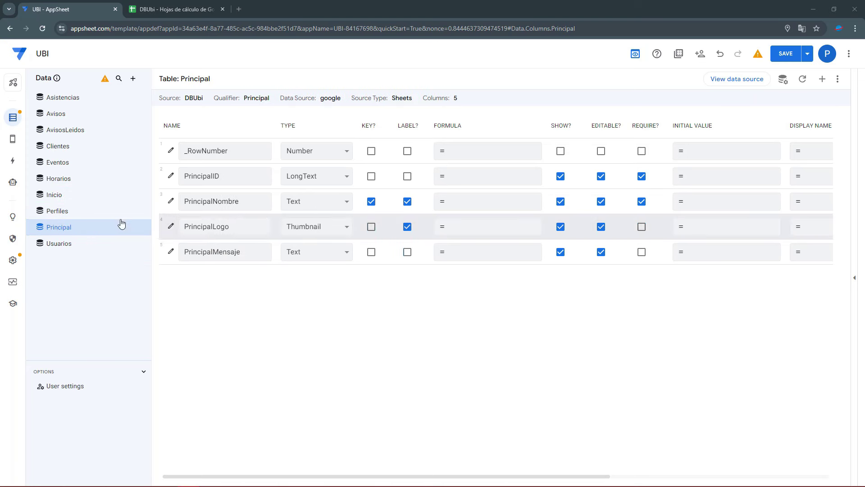
left_click(332, 227)
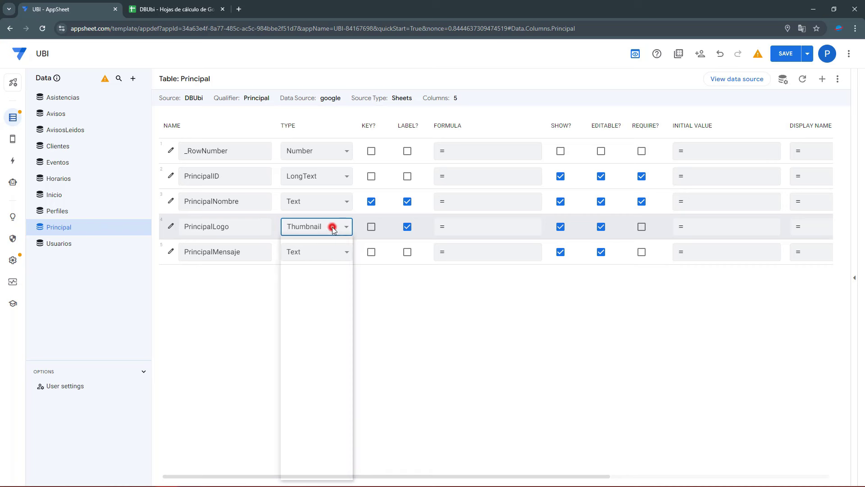
key("i")
key("Return")
Make PrincipalID the only key and label column, unchecking PrincipalNombre and PrincipalLogo
left_click(371, 176)
left_click(371, 202)
left_click(407, 201)
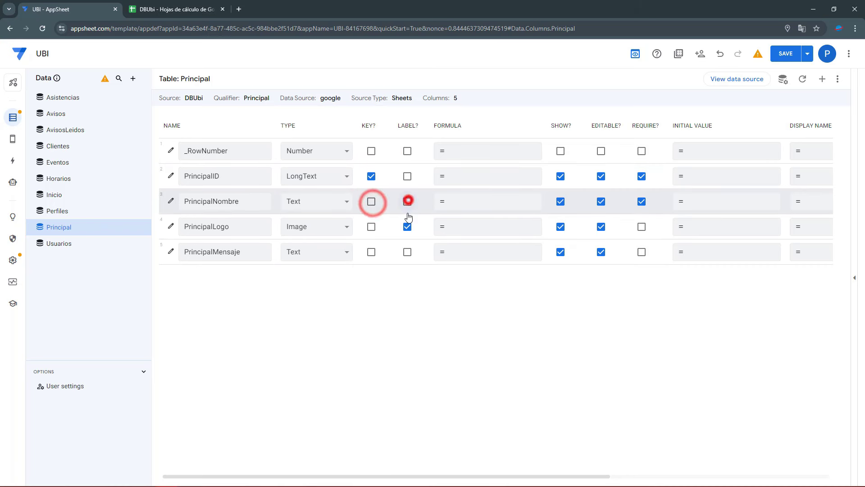
left_click(407, 226)
left_click(407, 176)
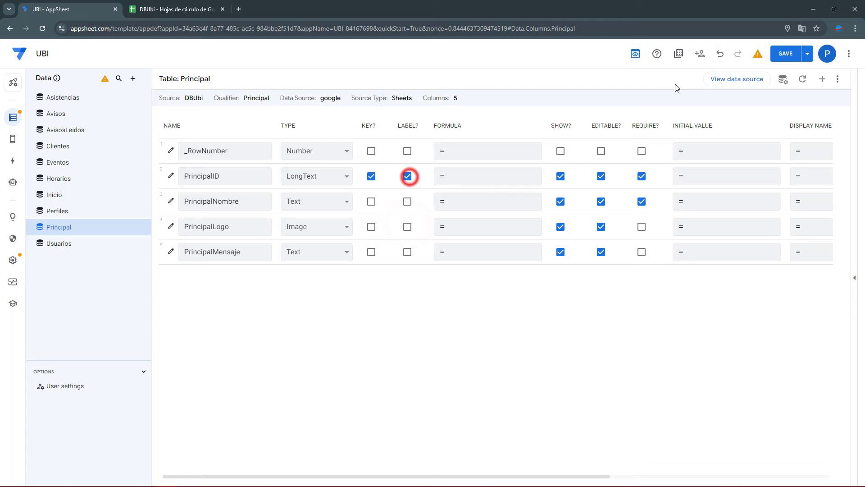
left_click(787, 53)
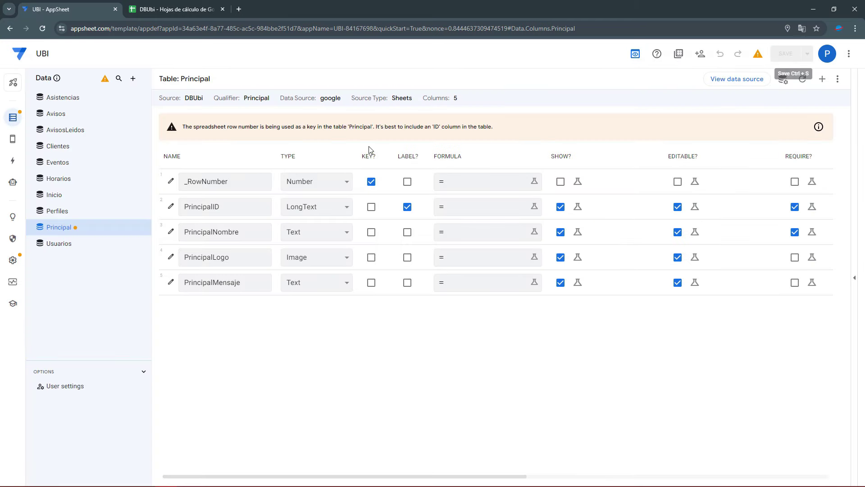
left_click(370, 207)
left_click(370, 181)
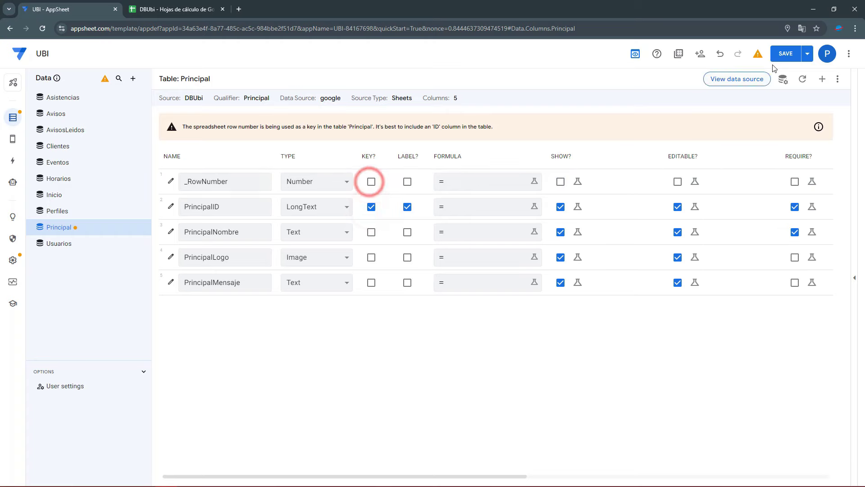
left_click(789, 57)
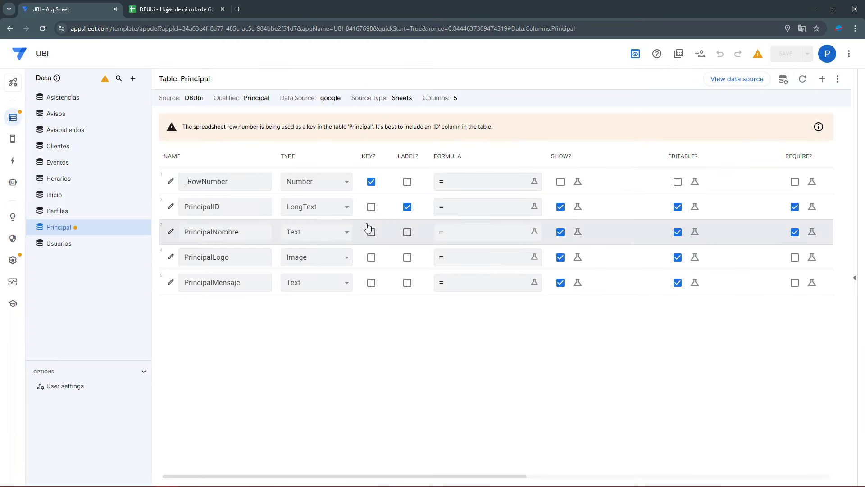
left_click(372, 182)
left_click(372, 207)
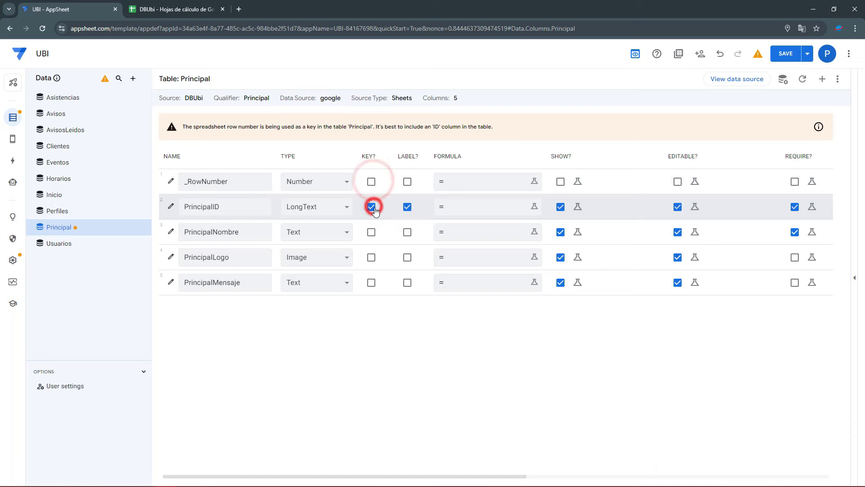
Change PrincipalID's type to Text, save, and restore the app preview
left_click(336, 211)
left_click(335, 212)
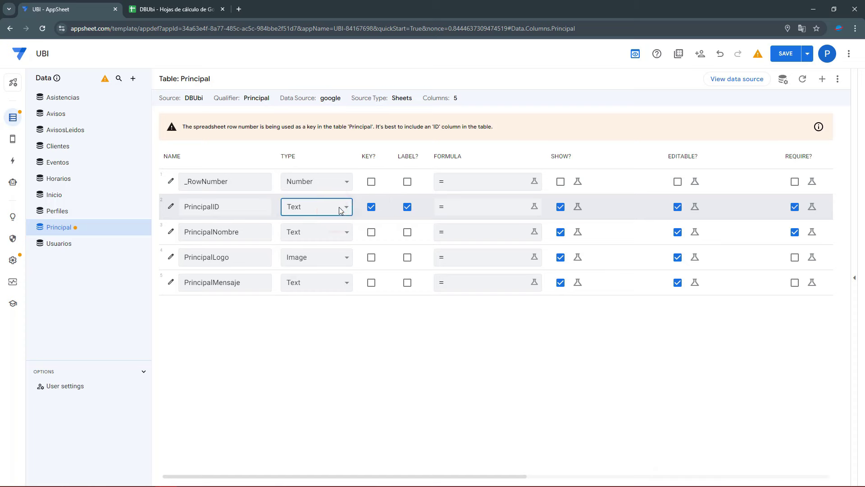
left_click(786, 54)
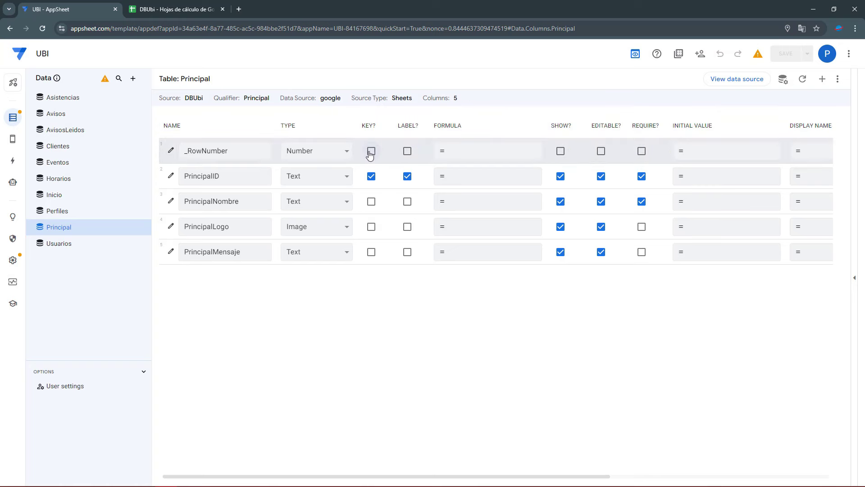
double_click(241, 149)
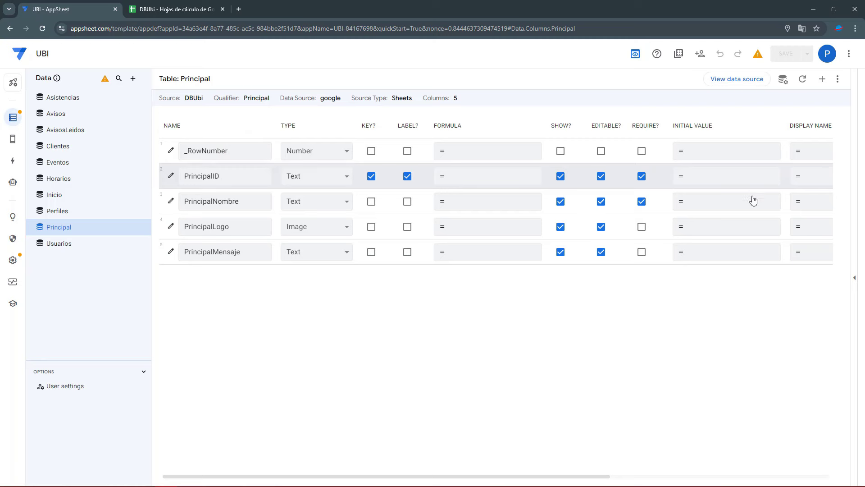
left_click(853, 284)
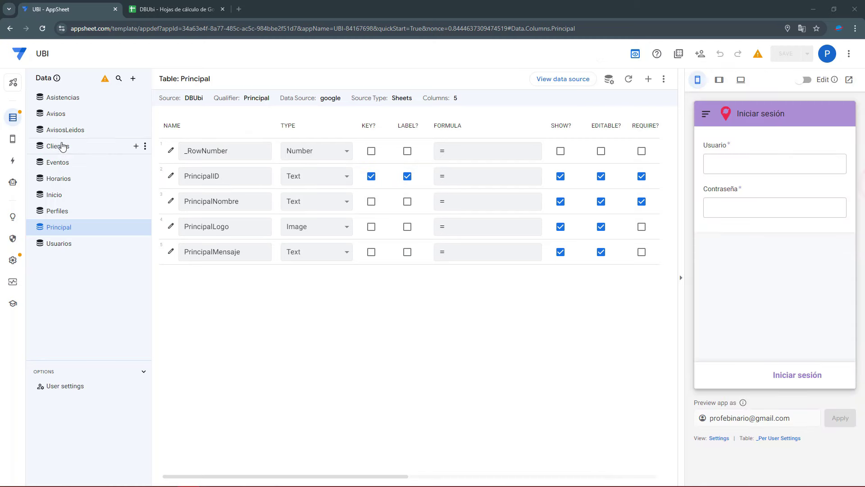
Create a new menu view named Incio that uses the Inicio table
left_click(12, 139)
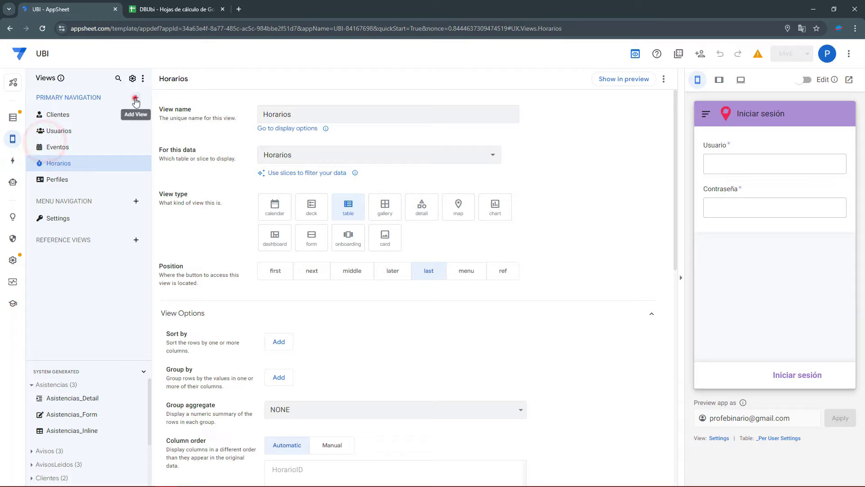
left_click(136, 98)
left_click(318, 333)
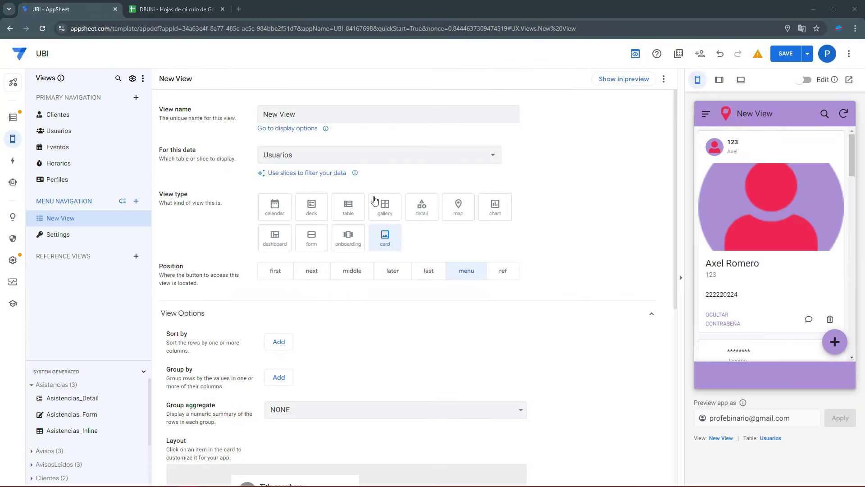
triple_click(295, 119)
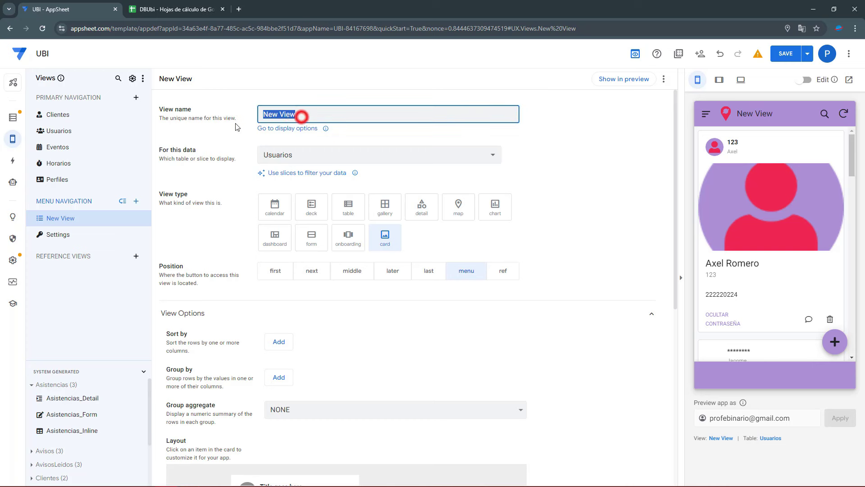
type("Inici")
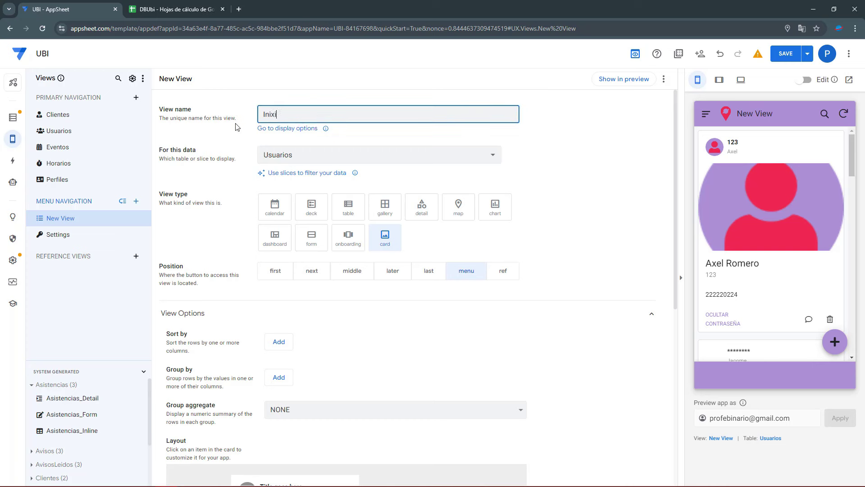
left_click(288, 153)
left_click(284, 309)
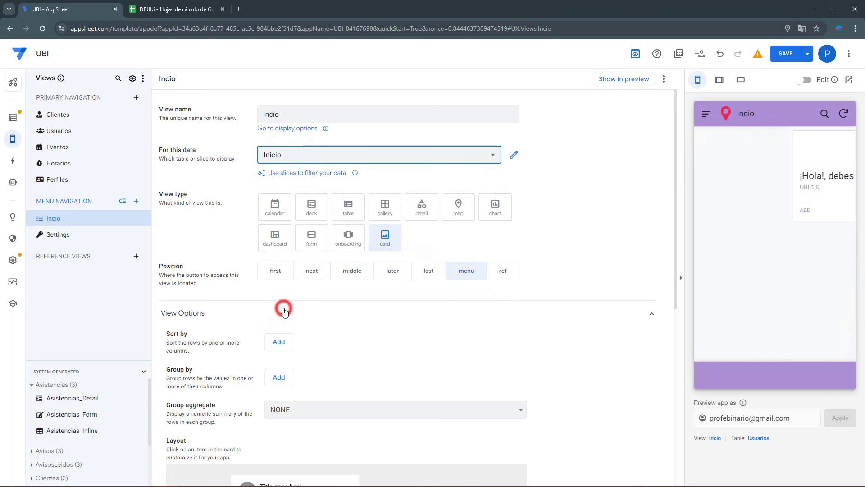
Make the Incio view a detail view and save the record with UBILogo as InicioLogo
left_click(415, 211)
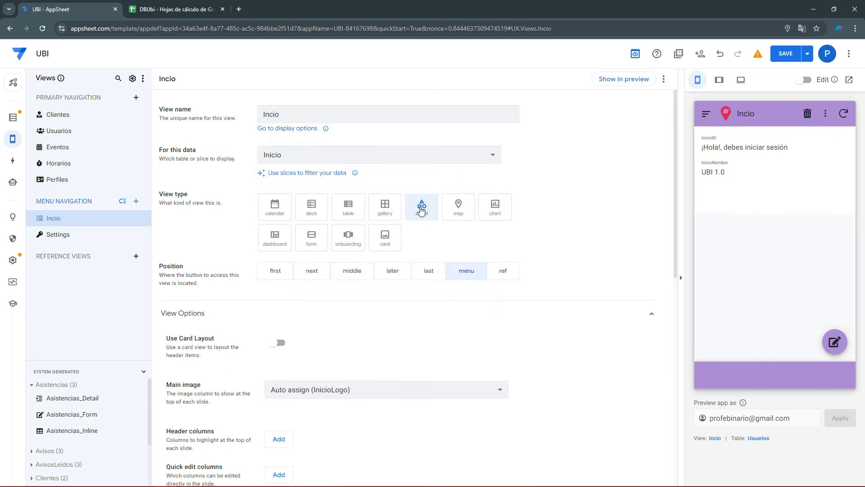
left_click(835, 342)
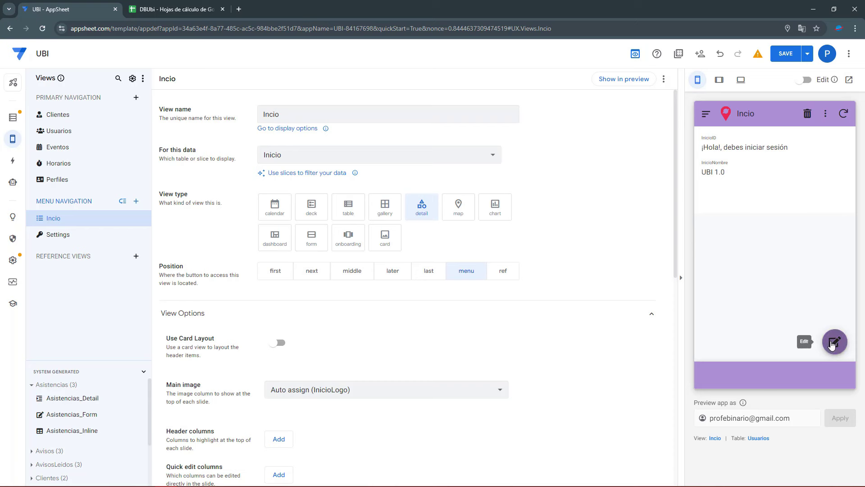
left_click(771, 260)
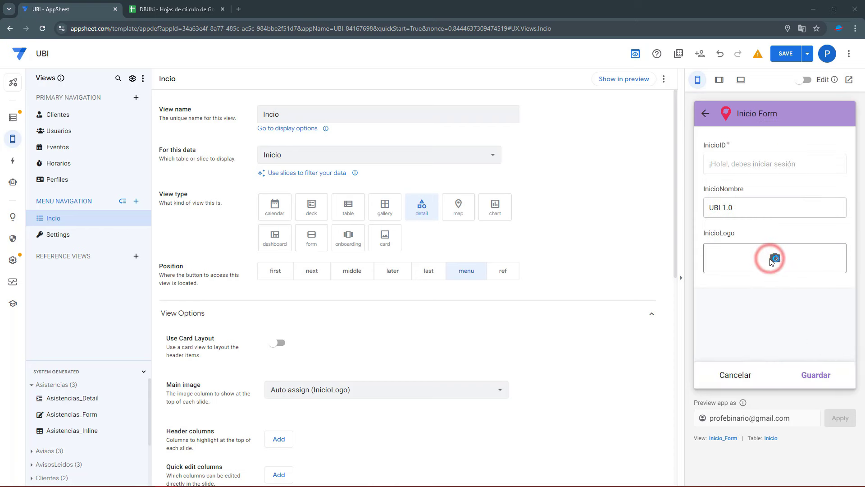
left_click(542, 153)
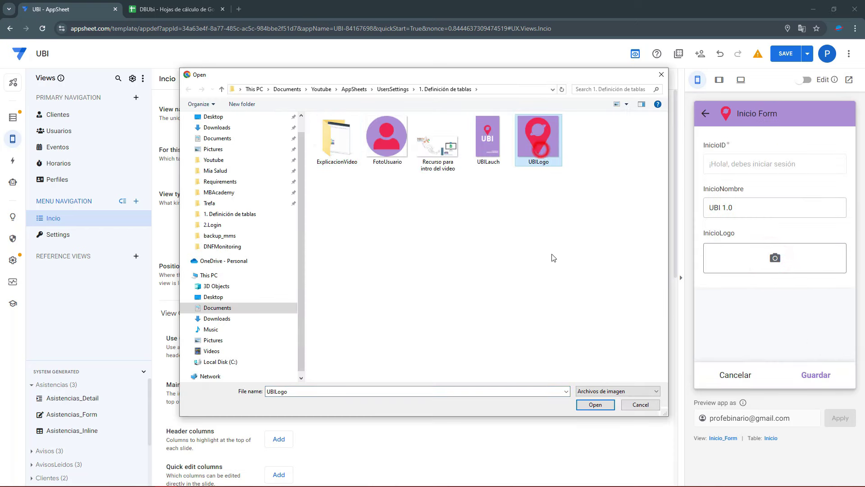
left_click(596, 405)
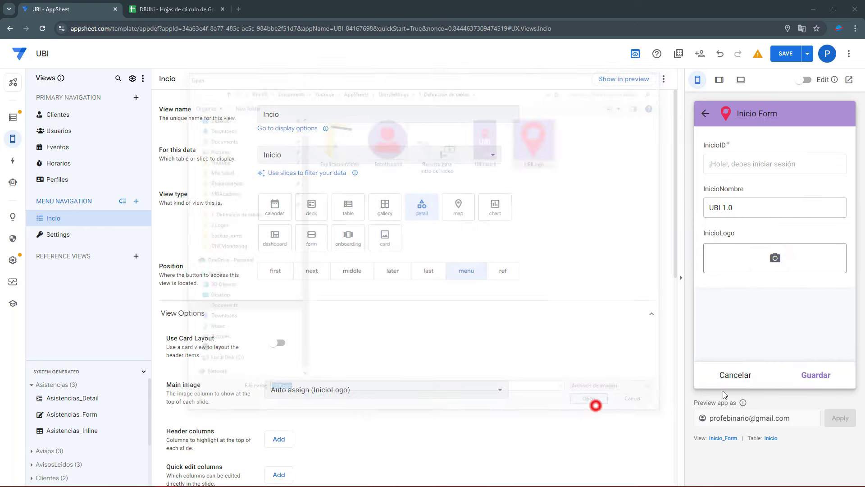
left_click(813, 375)
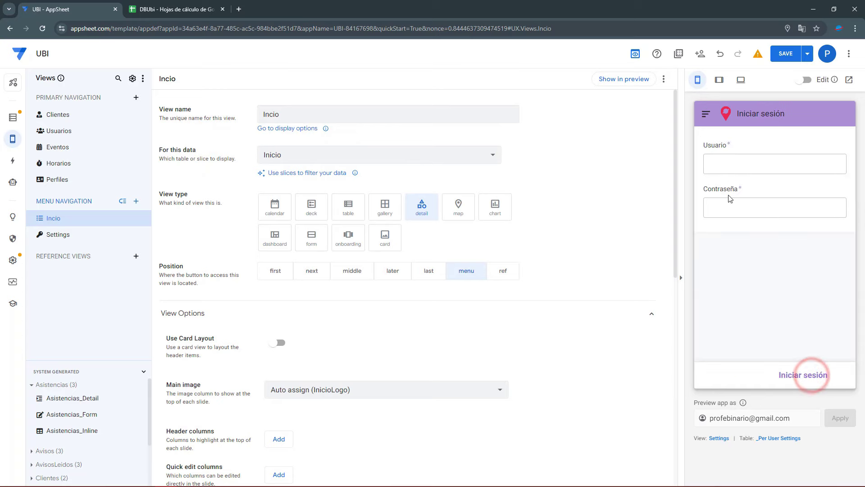
Check the saved record on DBUbi's Inicio sheet, then return to AppSheet
left_click(185, 9)
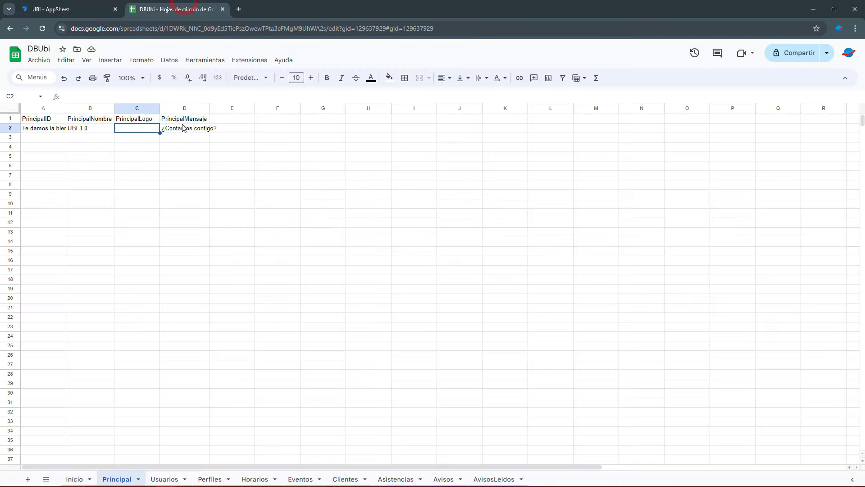
left_click(74, 479)
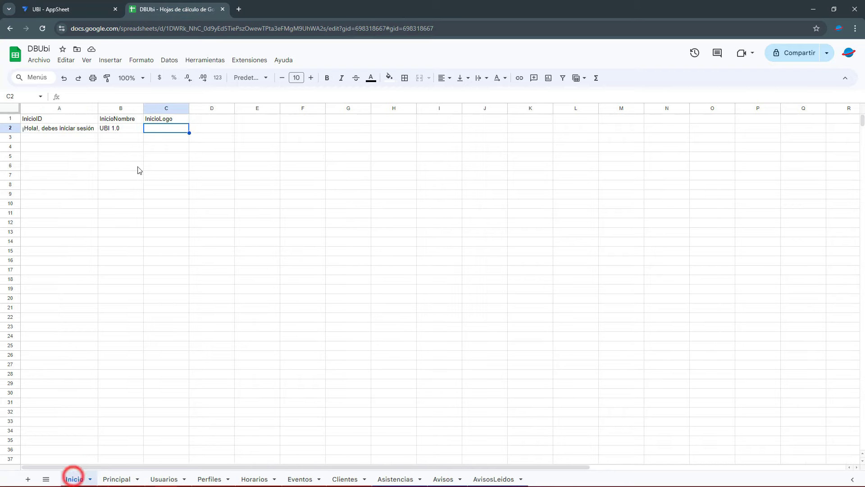
left_click(90, 7)
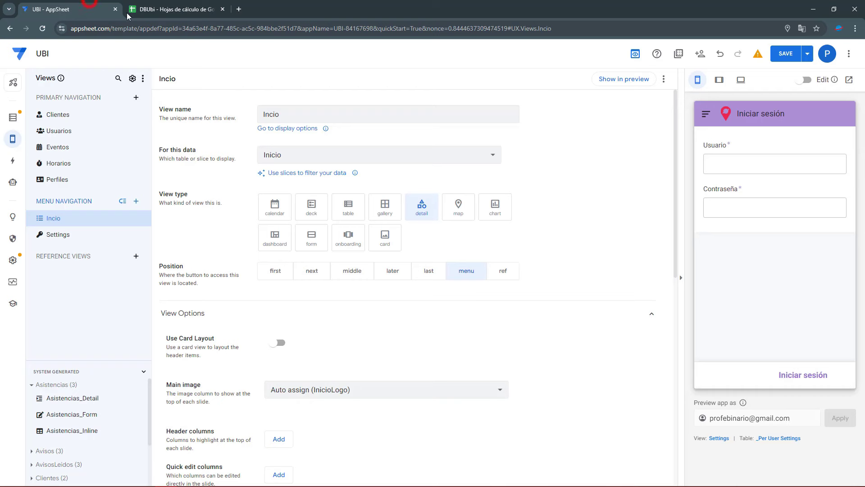
Save the app and set the Inicio view's main image to InicioLogo
left_click(786, 54)
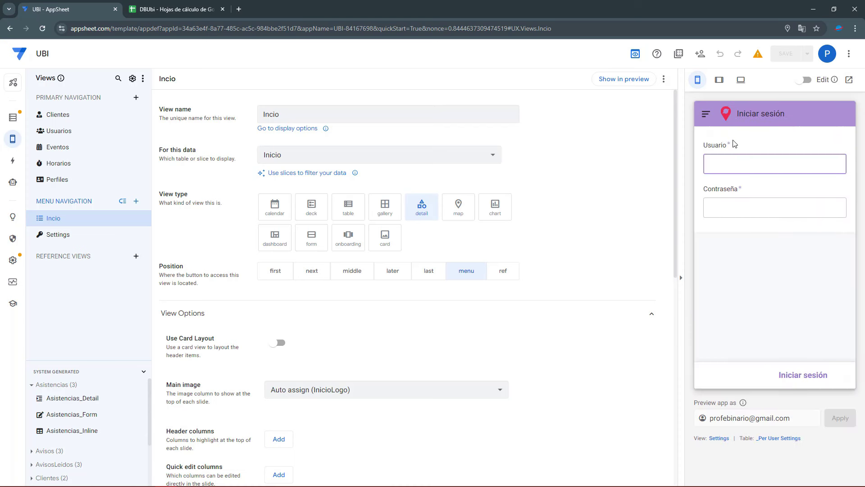
left_click(623, 80)
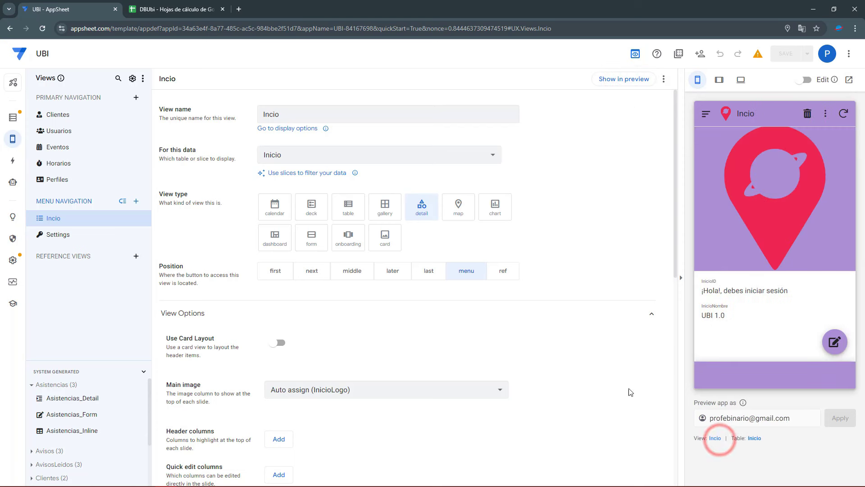
scroll(368, 370, "down", 2)
left_click(336, 300)
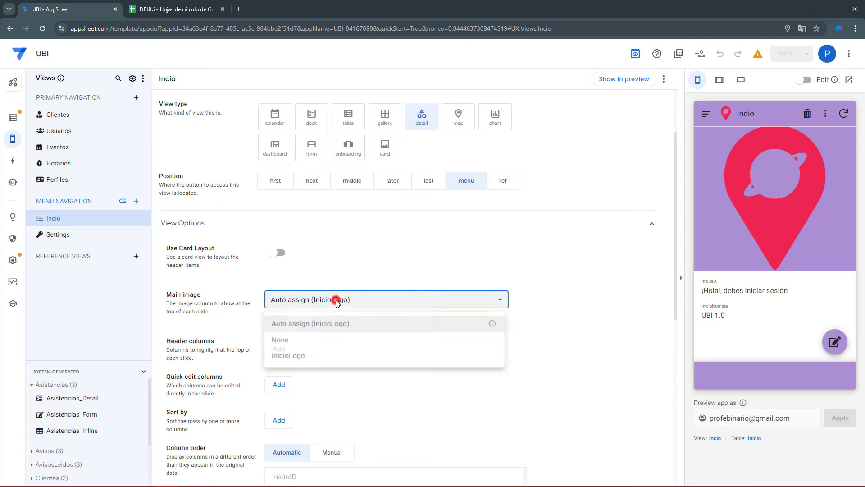
left_click(288, 357)
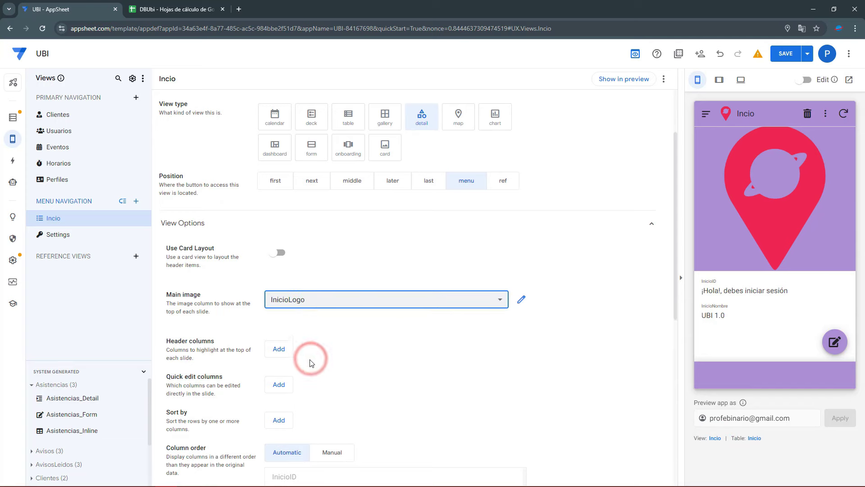
Set manual column order with InicioNombre placed above InicioID
scroll(302, 345, "down", 2)
left_click(336, 366)
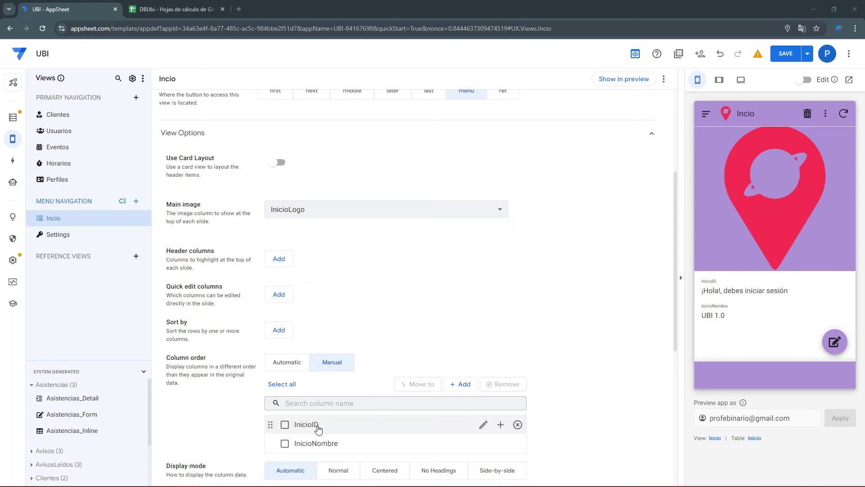
left_click_drag(704, 289, 781, 290)
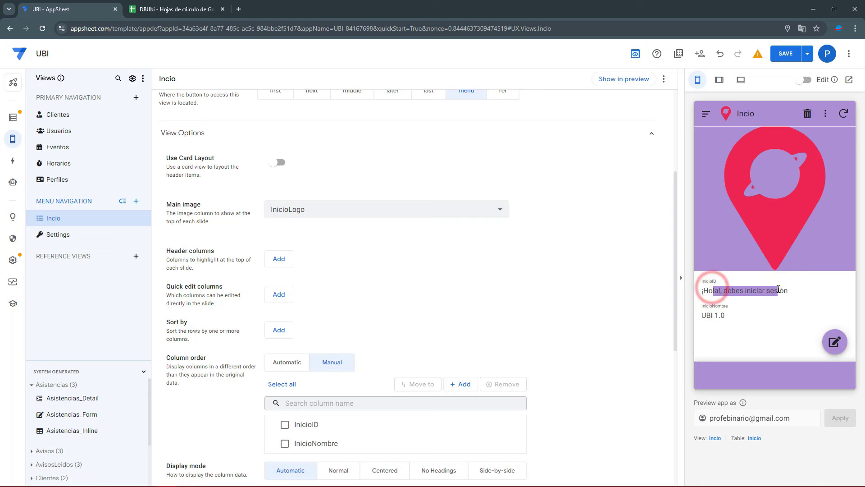
left_click_drag(709, 314, 739, 317)
left_click_drag(273, 443, 273, 424)
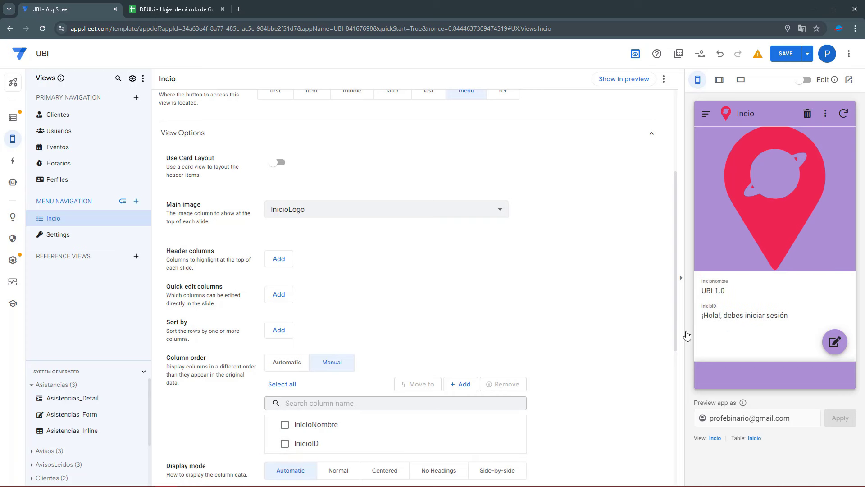
triple_click(710, 311)
left_click(791, 304)
triple_click(730, 314)
left_click(793, 300)
Set the Inicio table's updates to Read-Only in its table settings and save the app
left_click(755, 438)
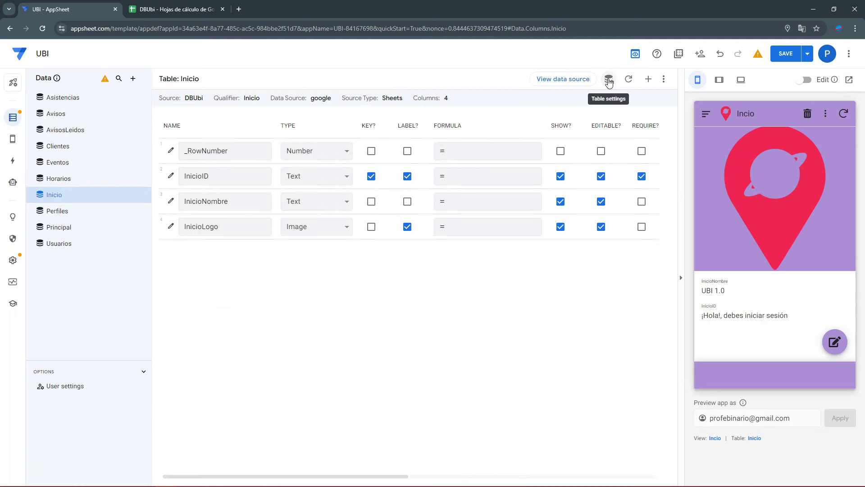
left_click(608, 80)
left_click(522, 135)
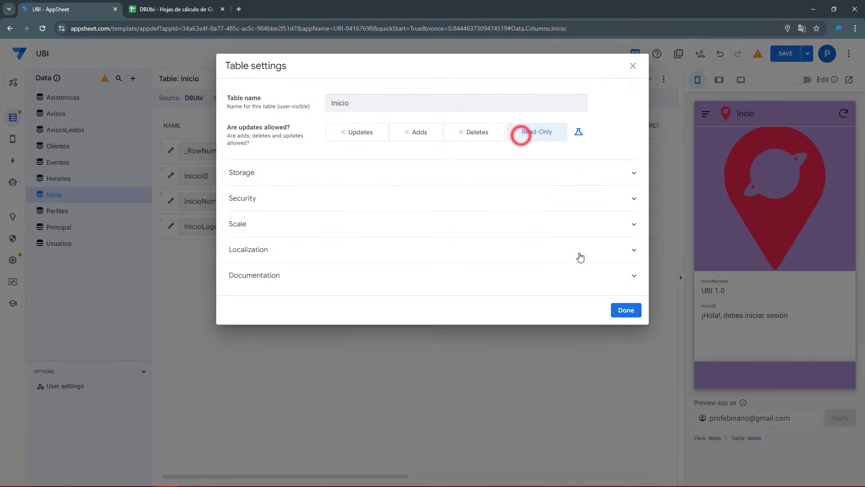
left_click(636, 313)
left_click(786, 54)
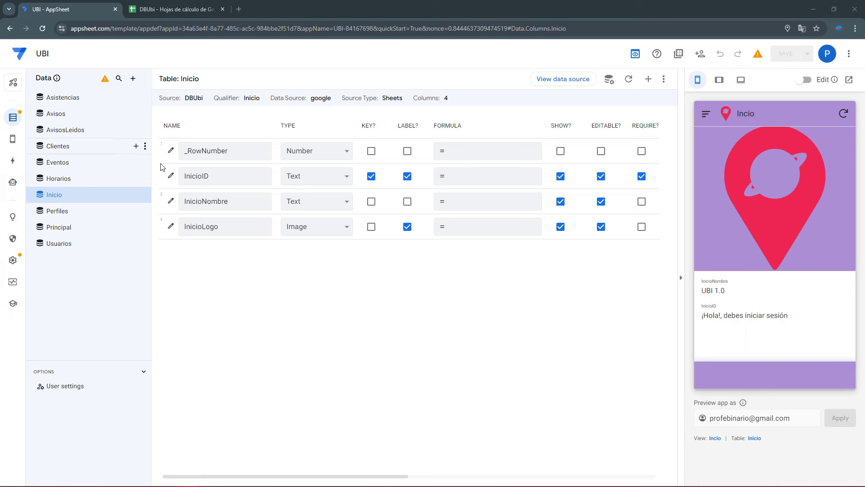
Try No Headings display mode for the Inicio view and save, then settle on Centered
left_click(710, 280)
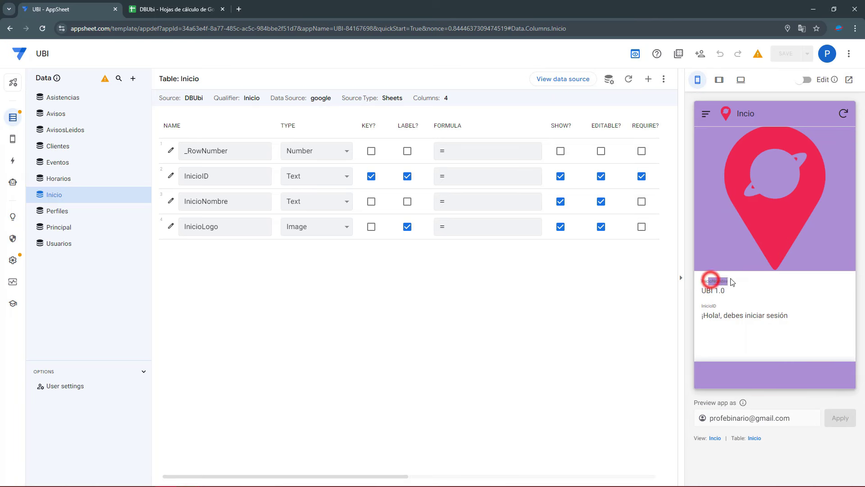
left_click(706, 286)
left_click(716, 438)
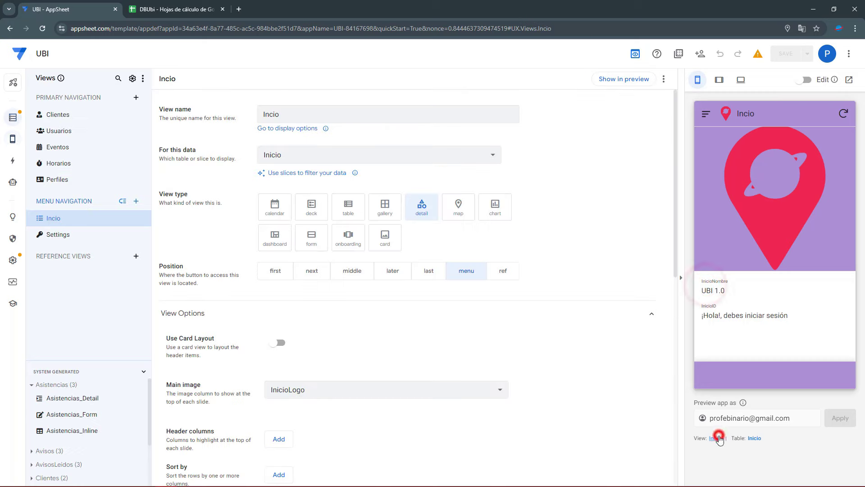
scroll(380, 365, "down", 5)
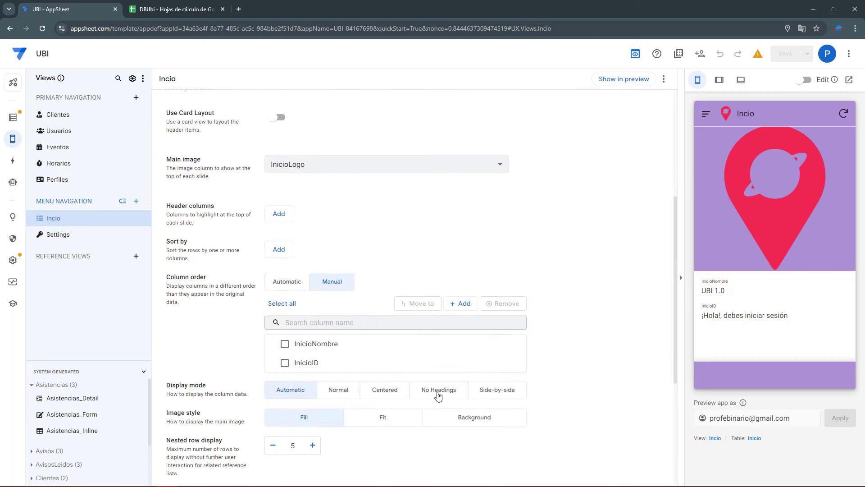
left_click(437, 392)
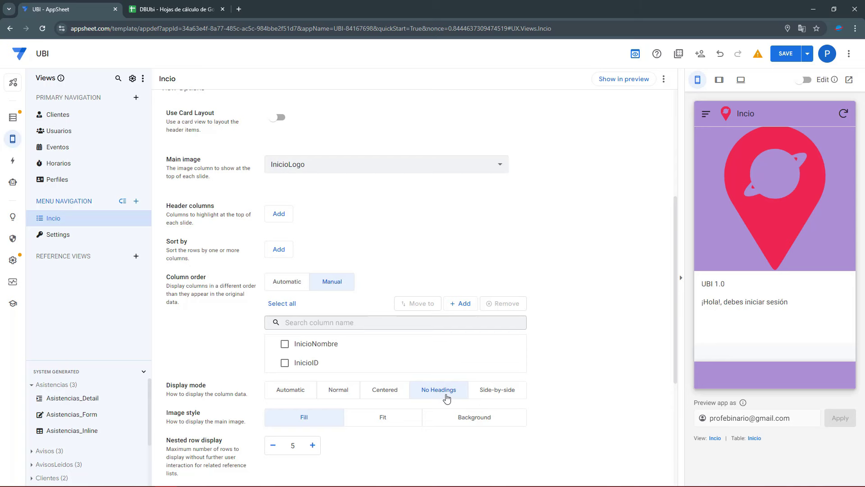
left_click(785, 54)
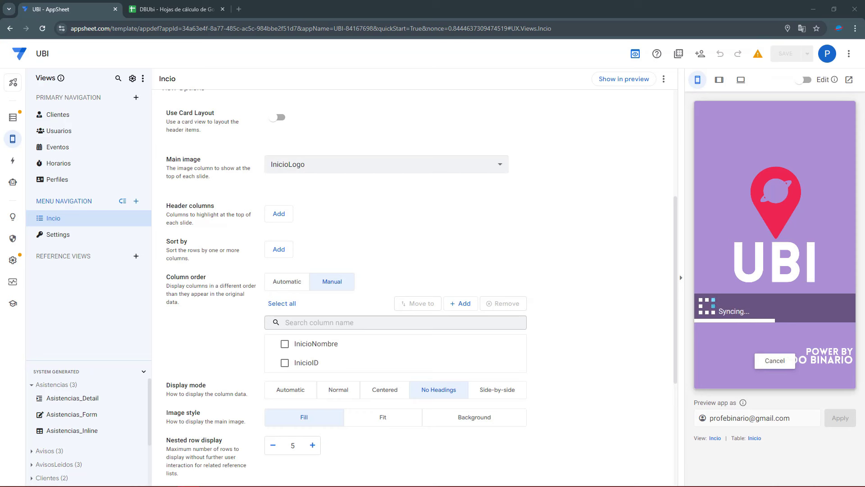
left_click(388, 388)
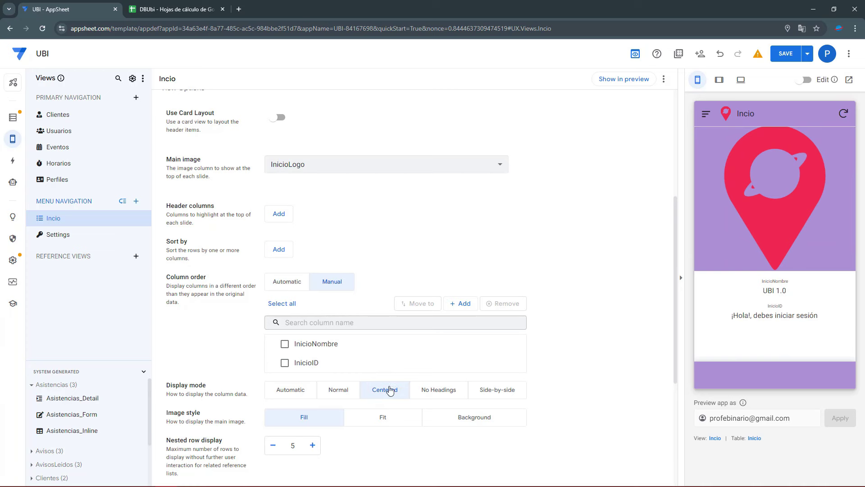
left_click(439, 390)
left_click(391, 390)
Give the InicioID column a blank display name (" ") in the Expression Assistant
left_click(764, 289)
left_click(772, 310)
left_click(754, 438)
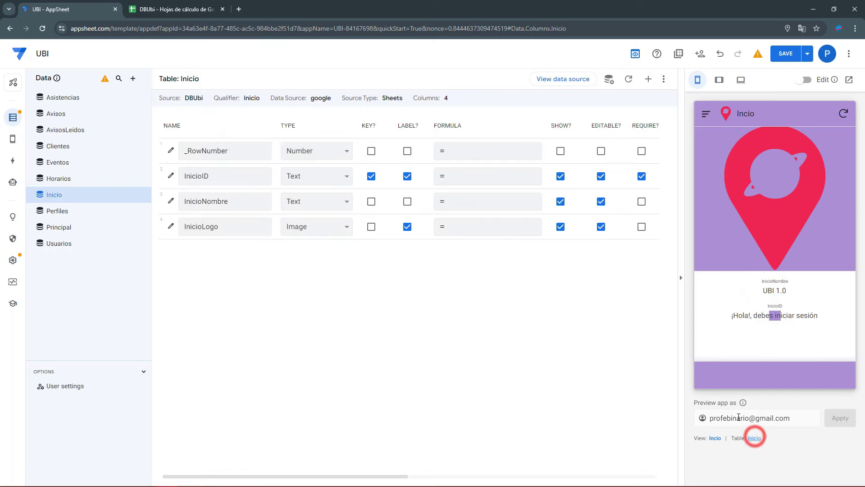
left_click(400, 476)
left_click(555, 178)
left_click(554, 181)
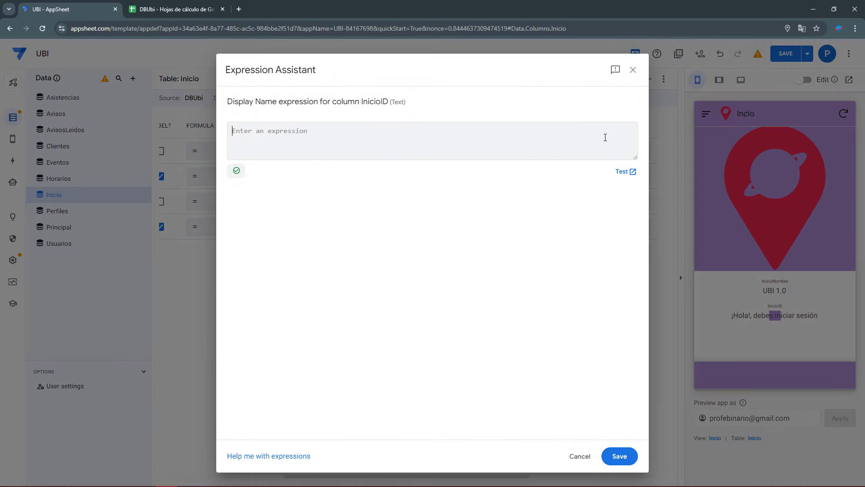
type("\"")
left_click(614, 455)
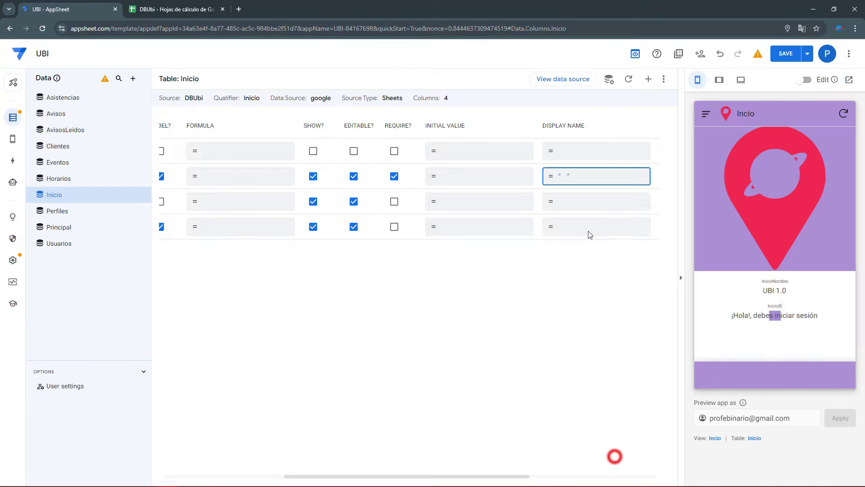
Give InicioNombre a blank display name too, save the app, and return to Views
left_click(577, 208)
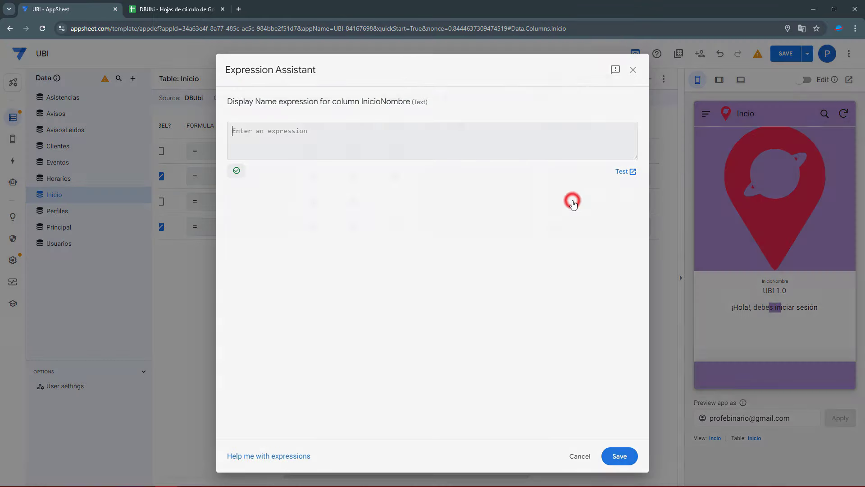
type("\"")
left_click(611, 452)
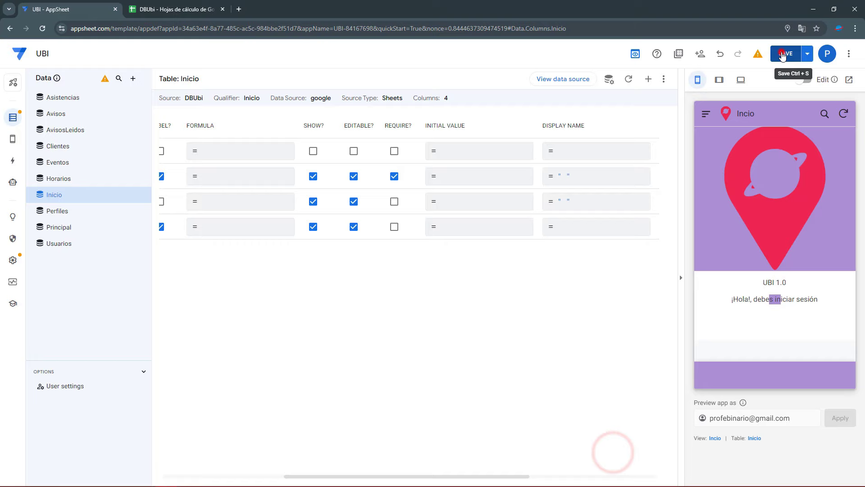
left_click(783, 55)
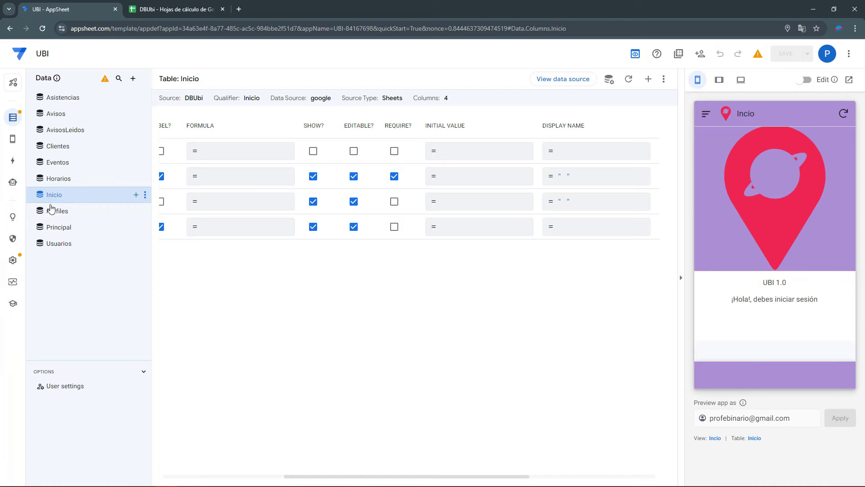
left_click(13, 139)
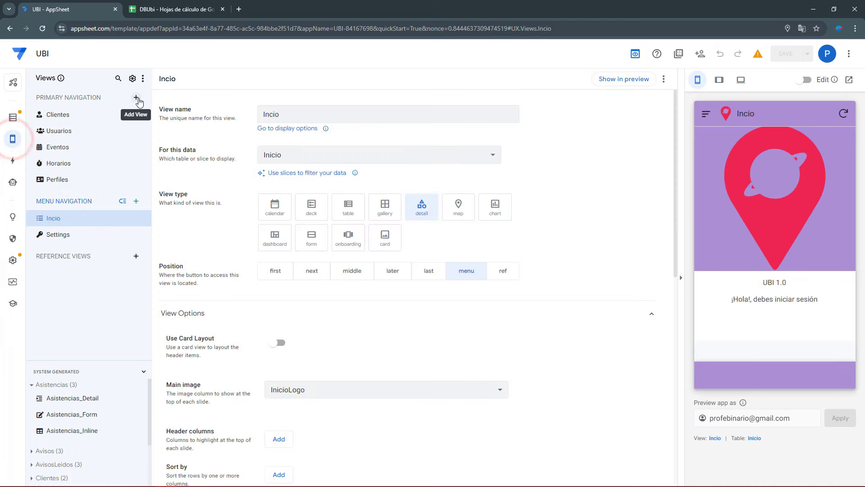
Open the Inicio view's settings, select its view name, and scroll down toward the Display section
left_click(137, 99)
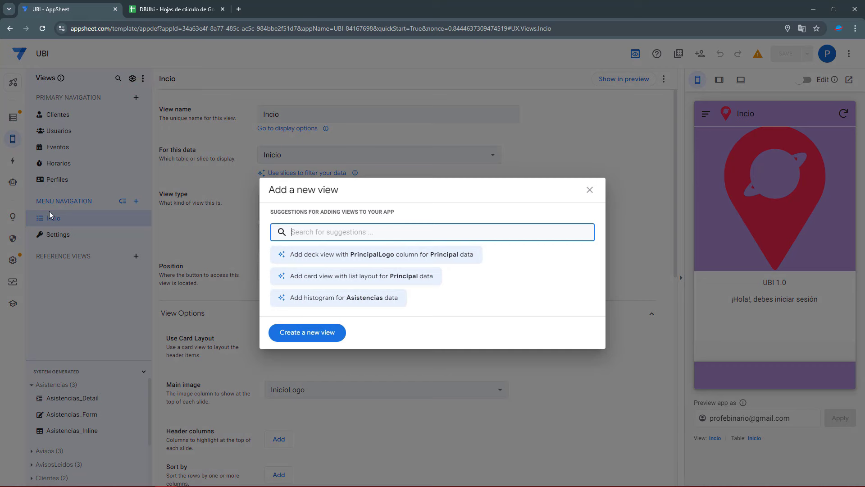
left_click(589, 189)
left_click(75, 214)
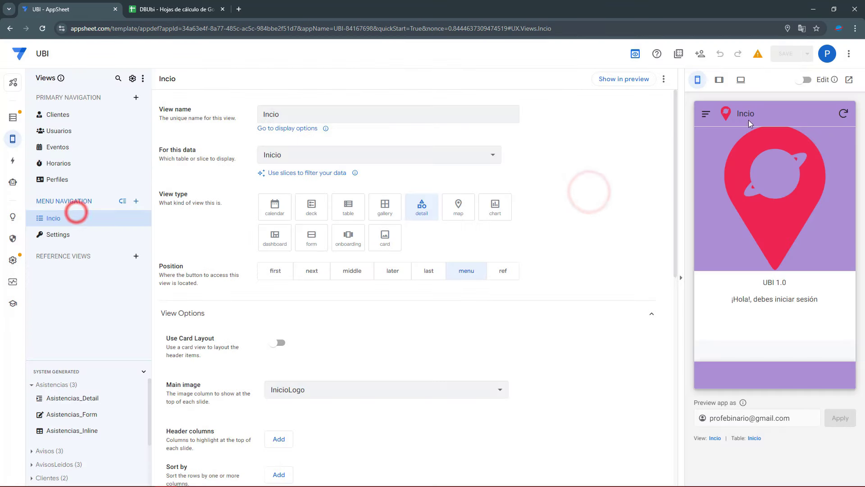
left_click(284, 121)
double_click(272, 118)
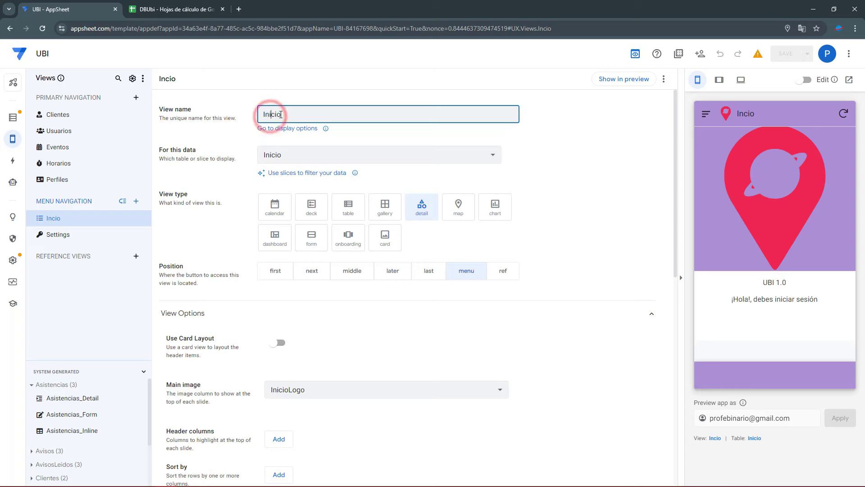
scroll(266, 321, "down", 4)
scroll(201, 419, "down", 5)
Set Inicio's position to ref, enter UBI as its display name, and save
left_click(201, 415)
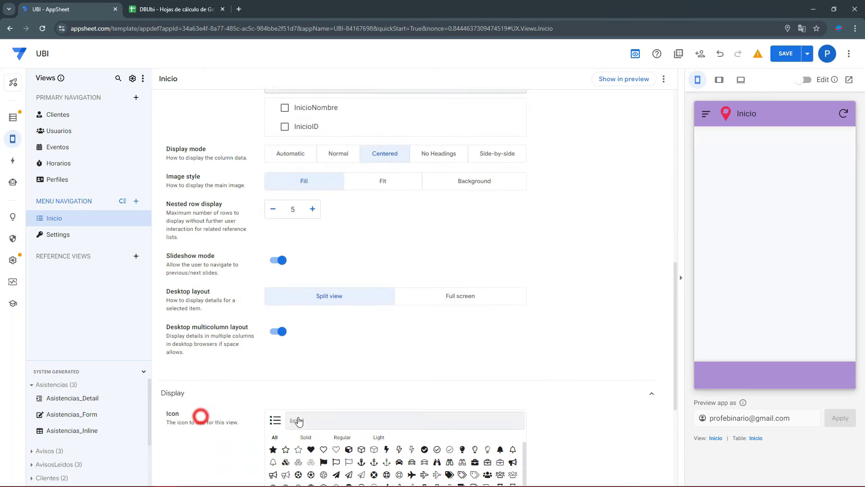
scroll(199, 416, "down", 2)
scroll(425, 255, "up", 11)
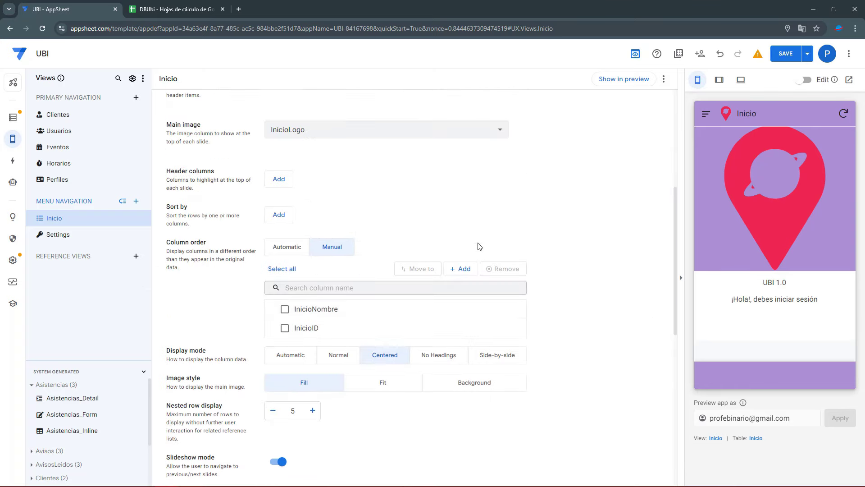
left_click(503, 234)
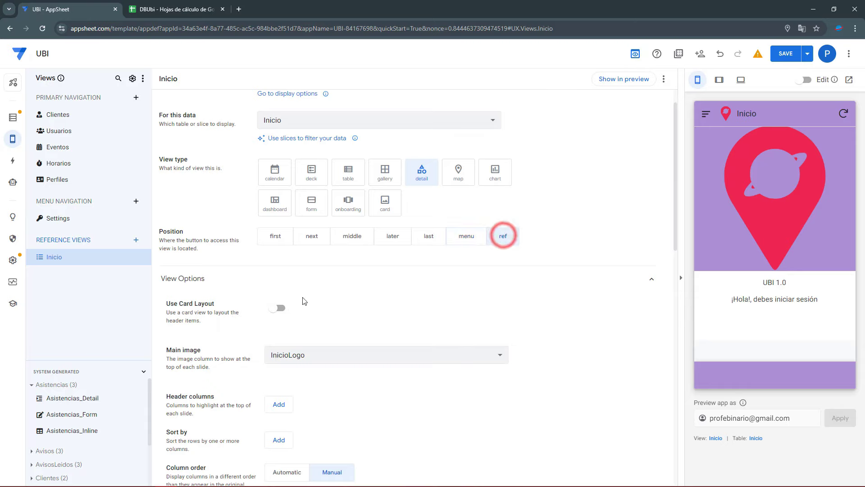
scroll(309, 363, "down", 10)
left_click(281, 335)
type("UBI")
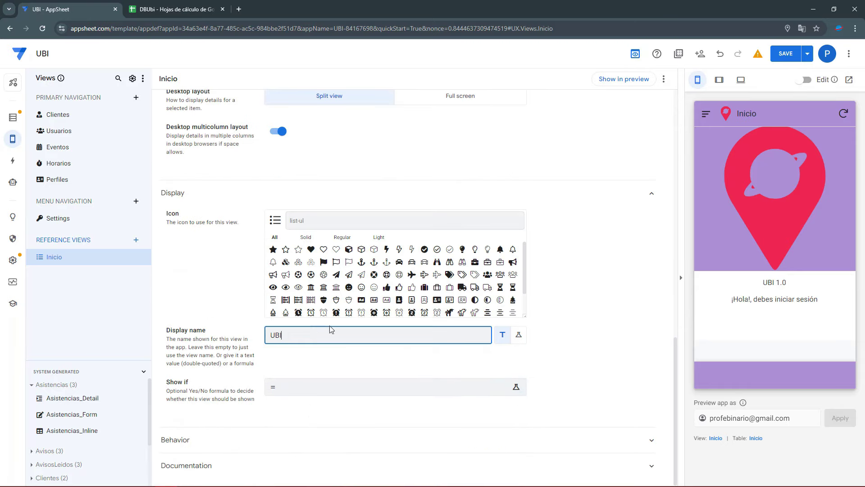
left_click(786, 54)
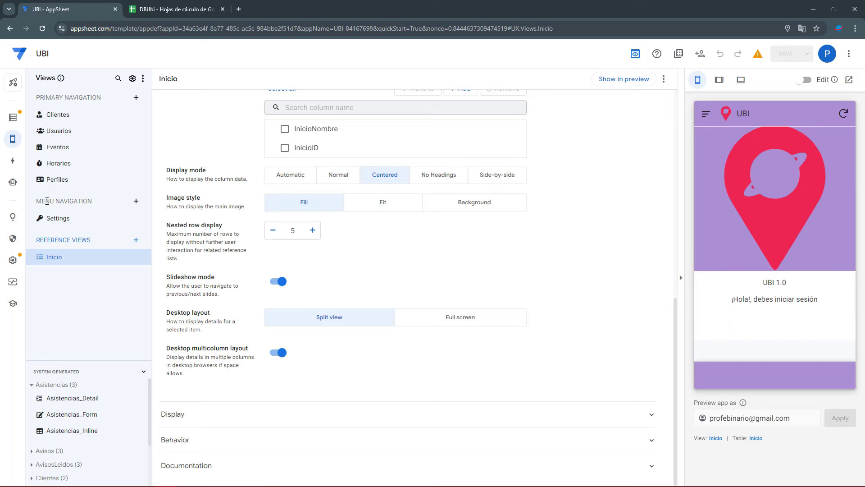
Choose Inicio as the Starting view under Settings > Views > General and save
left_click(10, 262)
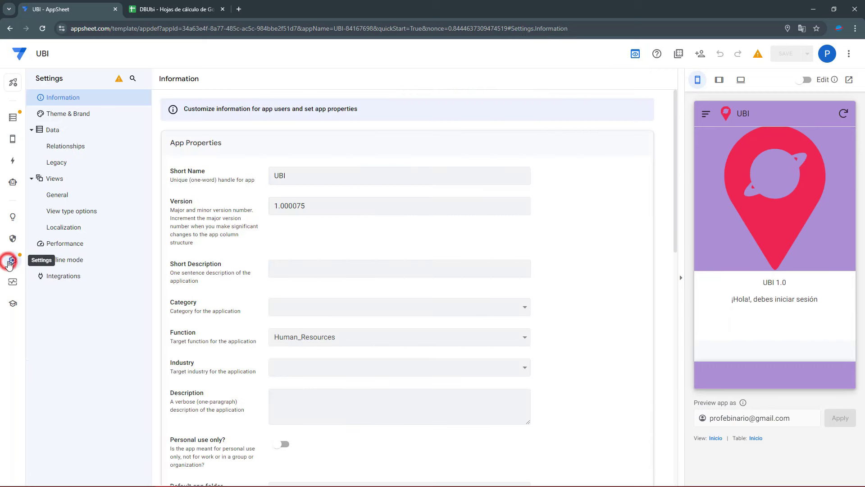
left_click(70, 195)
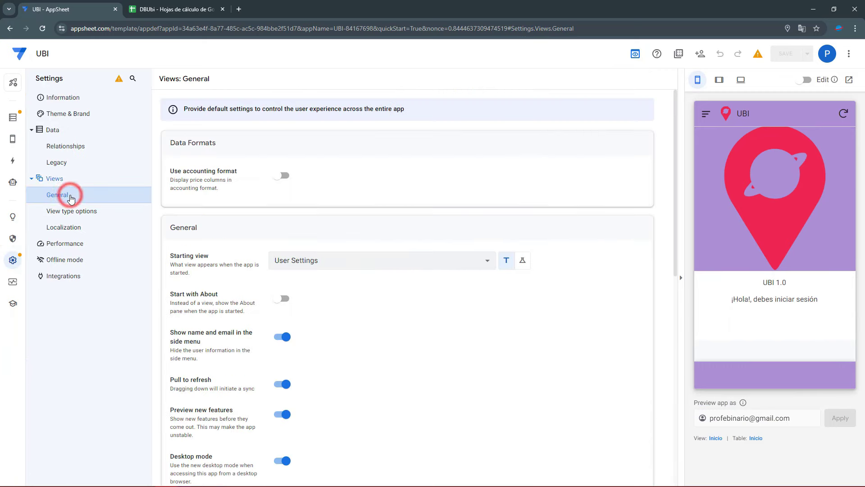
left_click(295, 261)
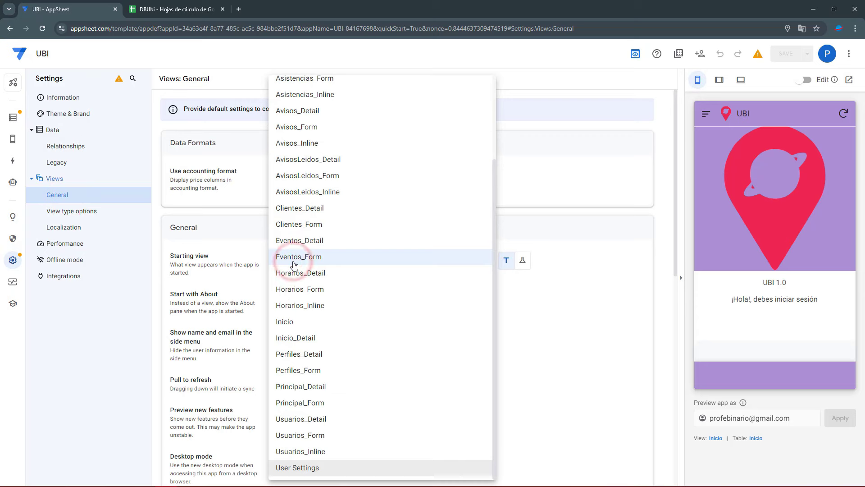
left_click(284, 321)
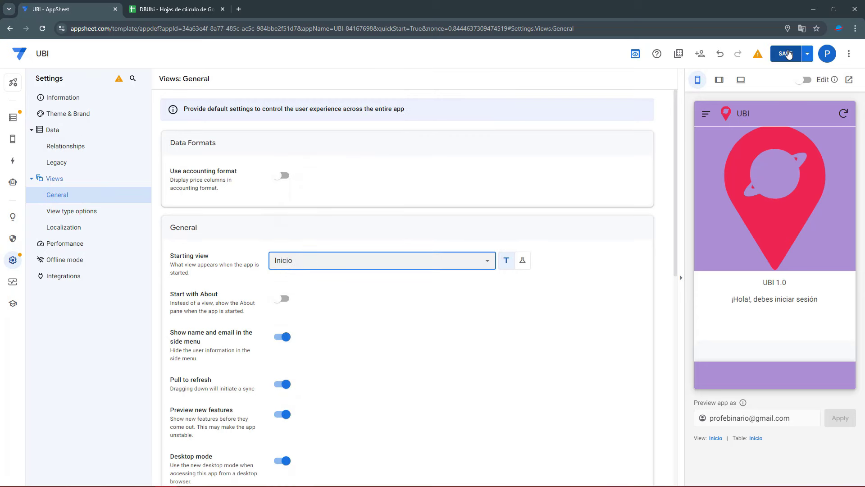
left_click(791, 51)
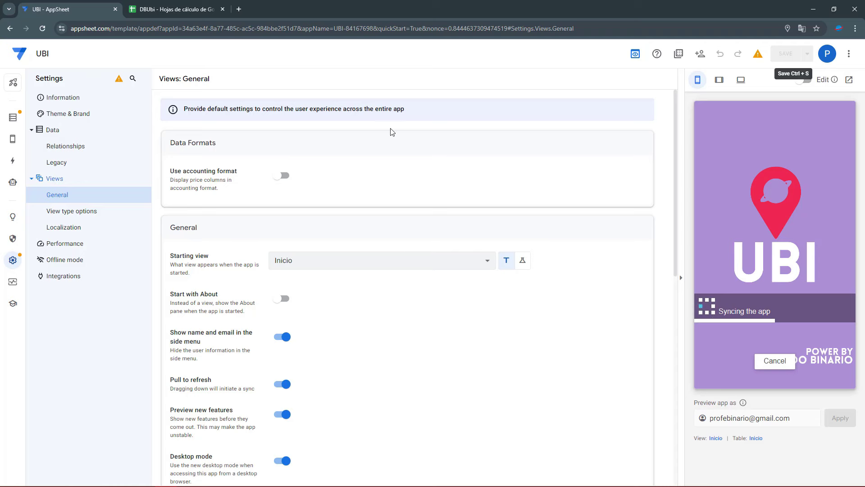
left_click(13, 138)
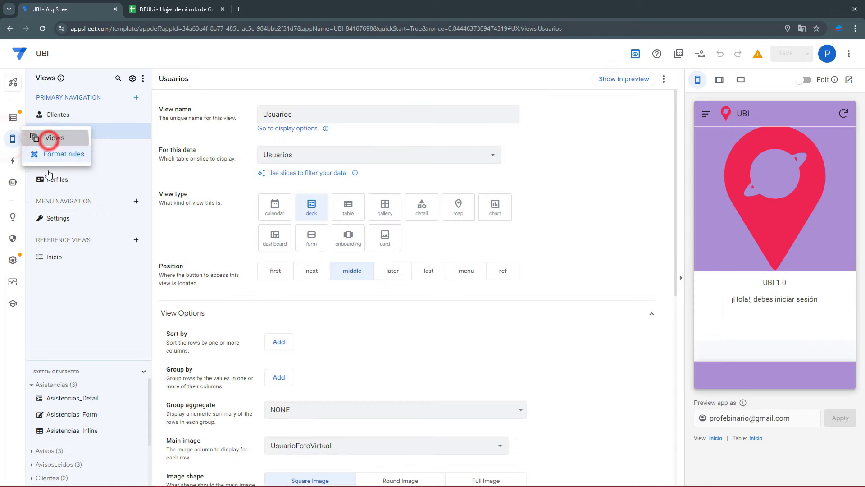
Add a new view named Principal, using the Principal table, with position set to ref
left_click(136, 99)
left_click(297, 334)
triple_click(304, 115)
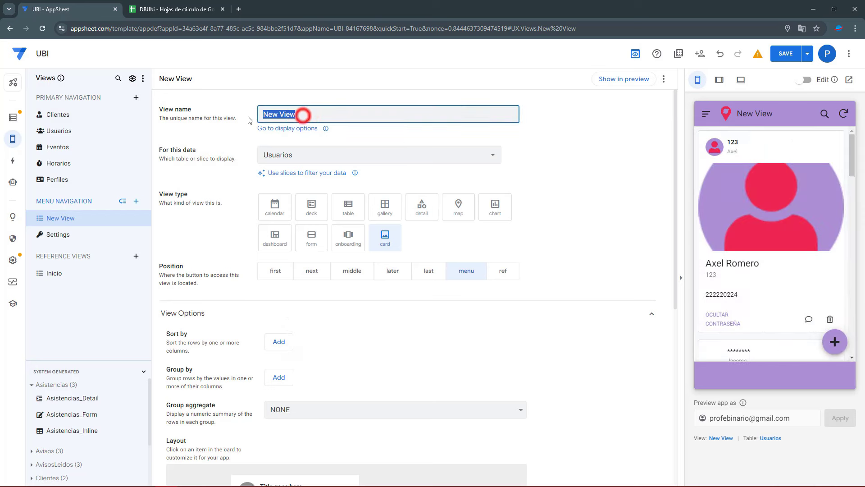
type("Princi")
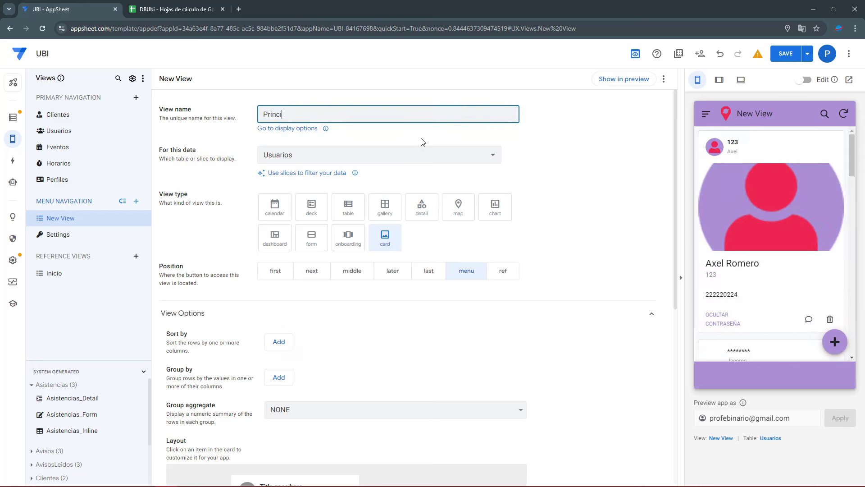
type("pal")
left_click(367, 155)
left_click(296, 321)
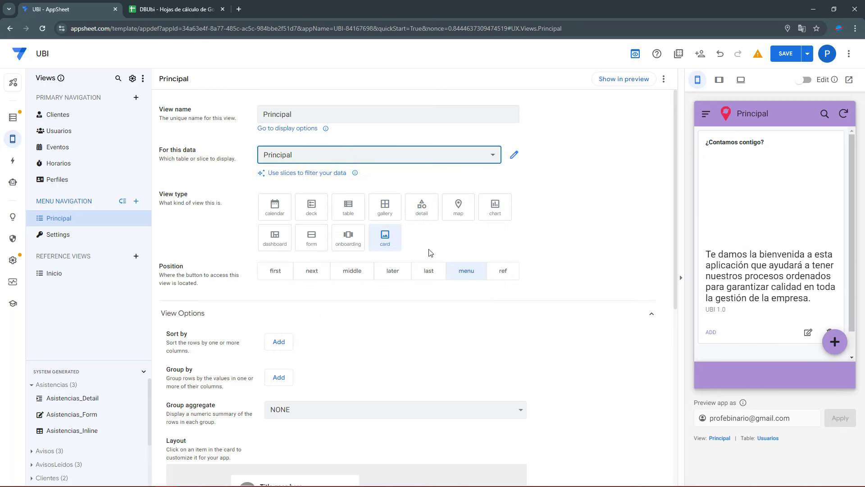
left_click(503, 270)
Make the Principal view a detail view with display name UBI, and save
left_click(421, 207)
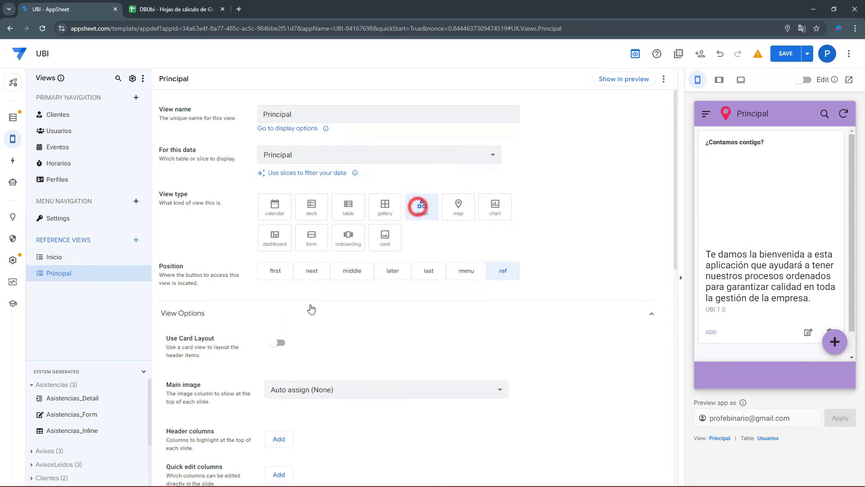
scroll(311, 309, "down", 10)
left_click(188, 414)
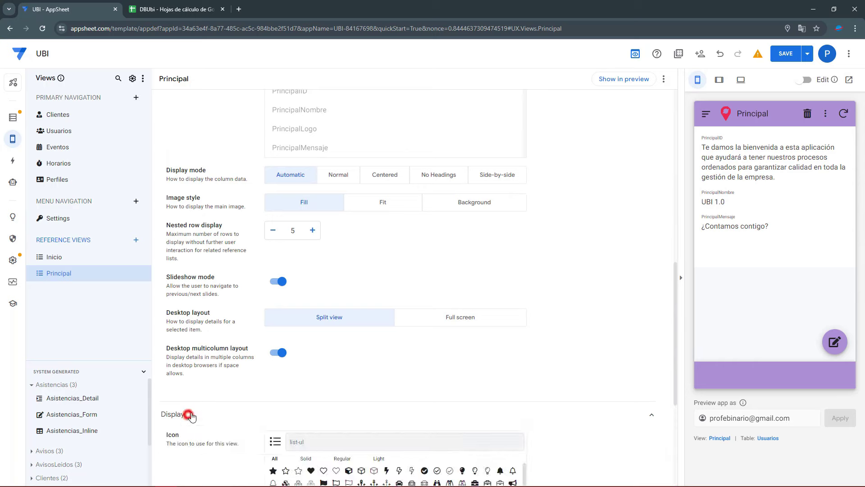
scroll(187, 405, "down", 4)
left_click(299, 375)
type("UB")
left_click(786, 53)
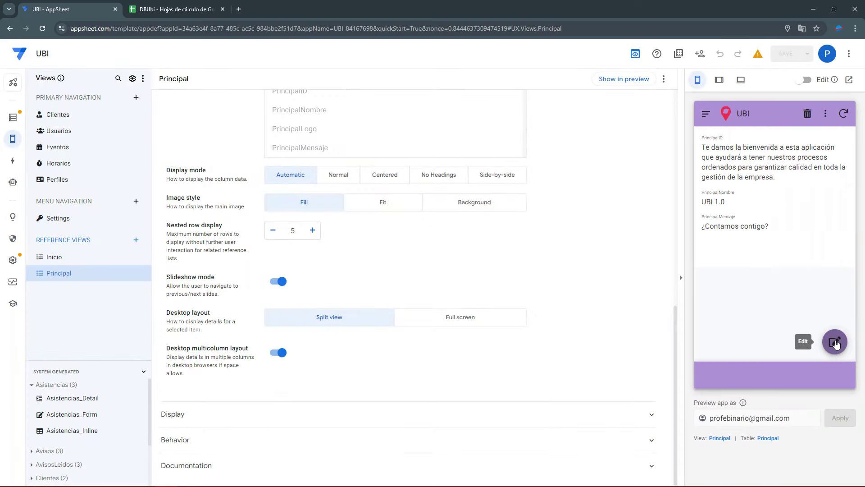
Upload the logo image into the Principal record's PrincipalLogo field and save the record
left_click(835, 342)
left_click(780, 261)
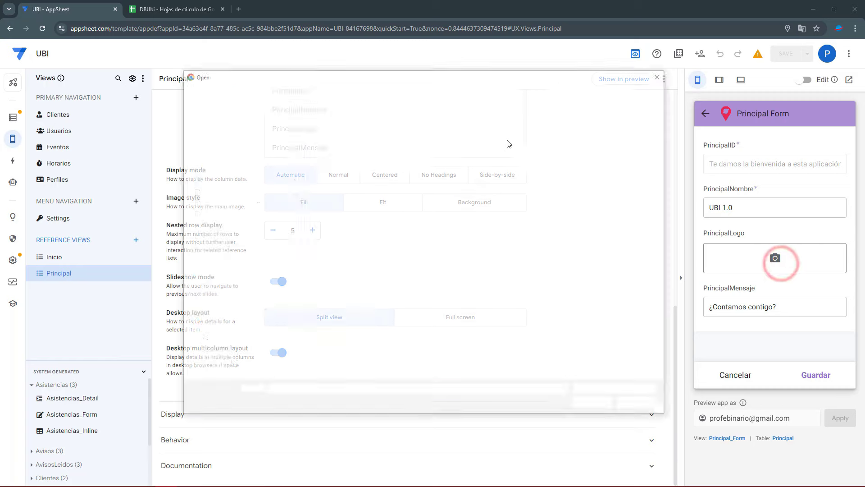
double_click(538, 140)
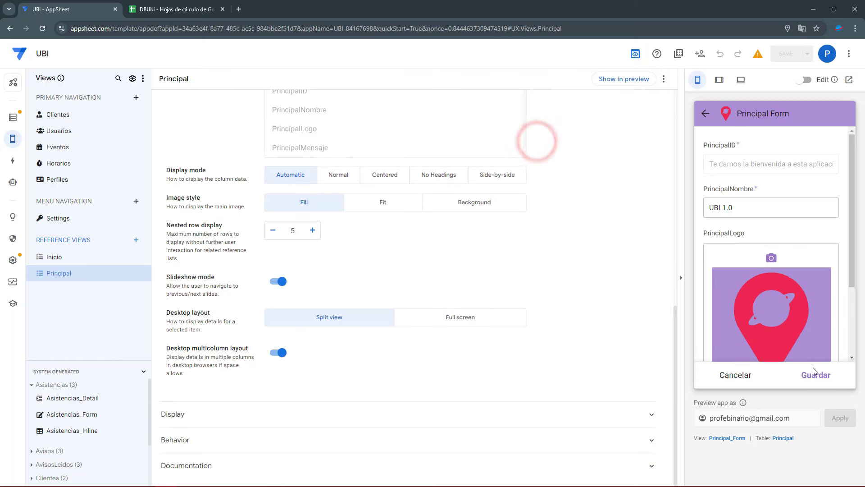
left_click(813, 373)
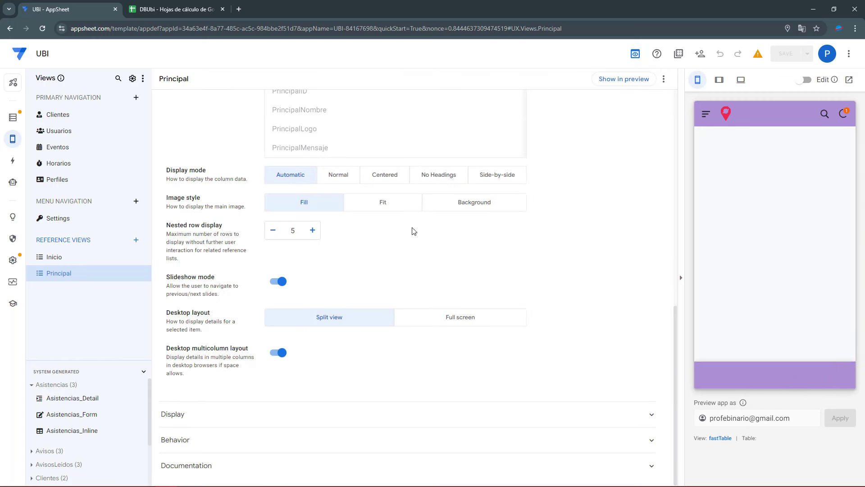
left_click(627, 79)
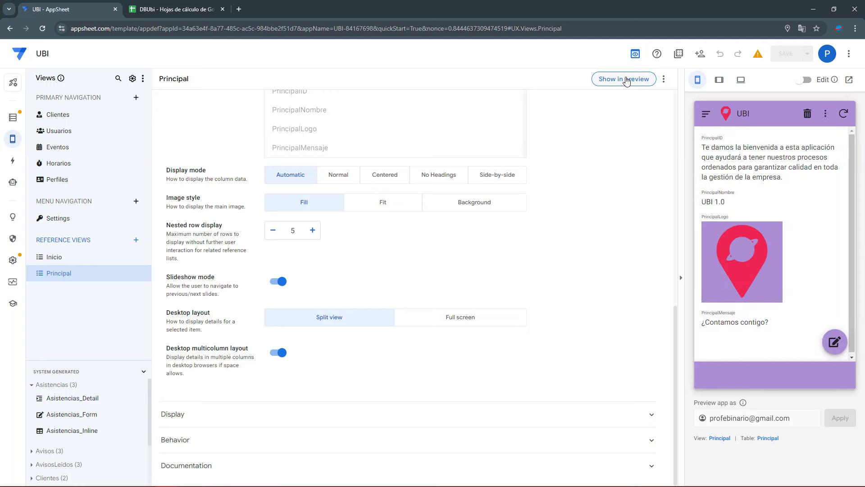
Disallow adds, edits and deletes so the Principal table is Read-Only, then save
left_click(767, 439)
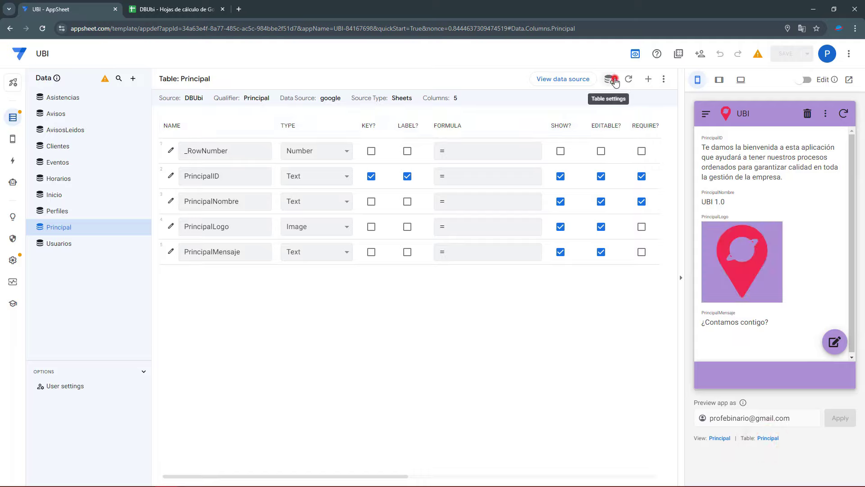
left_click(615, 79)
left_click(473, 135)
left_click(427, 131)
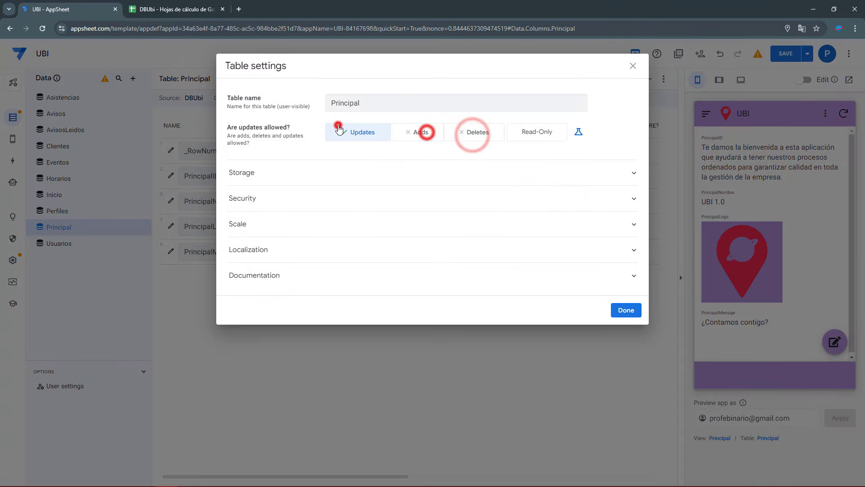
left_click(338, 125)
left_click(531, 135)
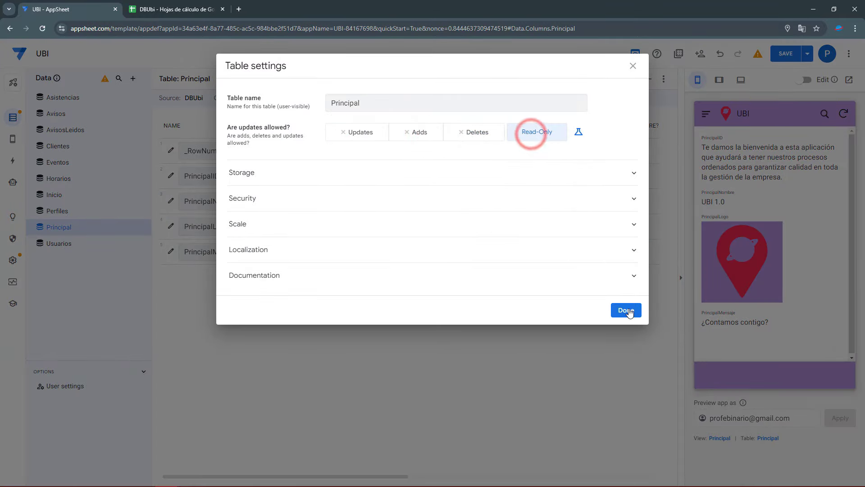
left_click(626, 311)
left_click(783, 53)
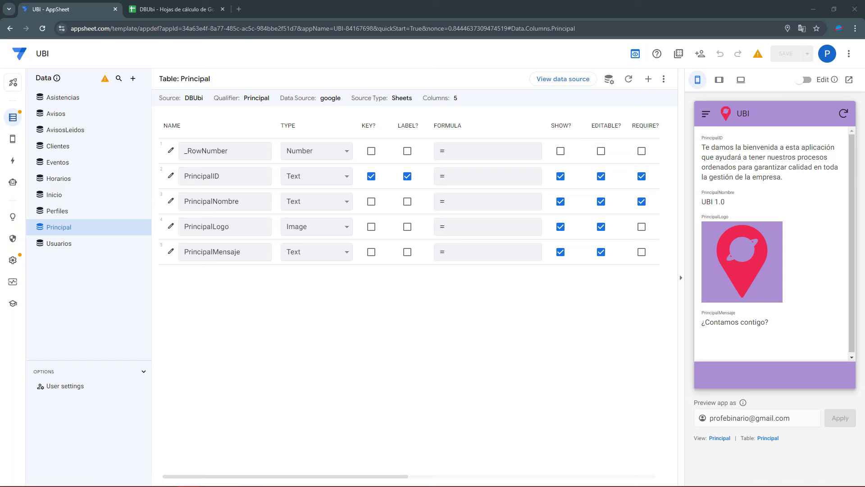
Turn off slideshow mode for the Principal view and use PrincipalLogo as its main image
left_click(721, 438)
scroll(376, 332, "down", 6)
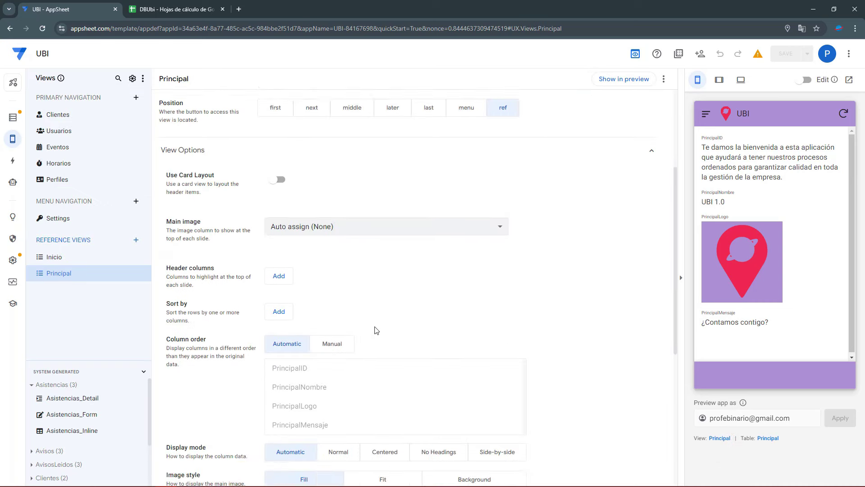
scroll(316, 352, "down", 2)
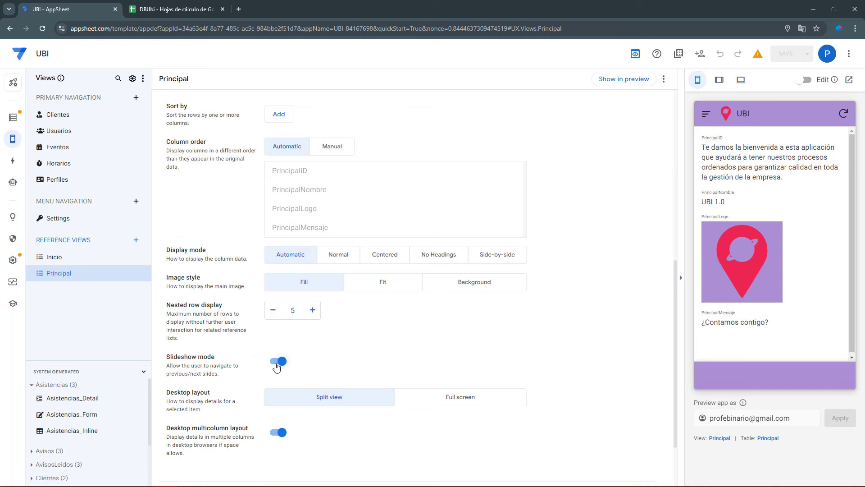
left_click(276, 363)
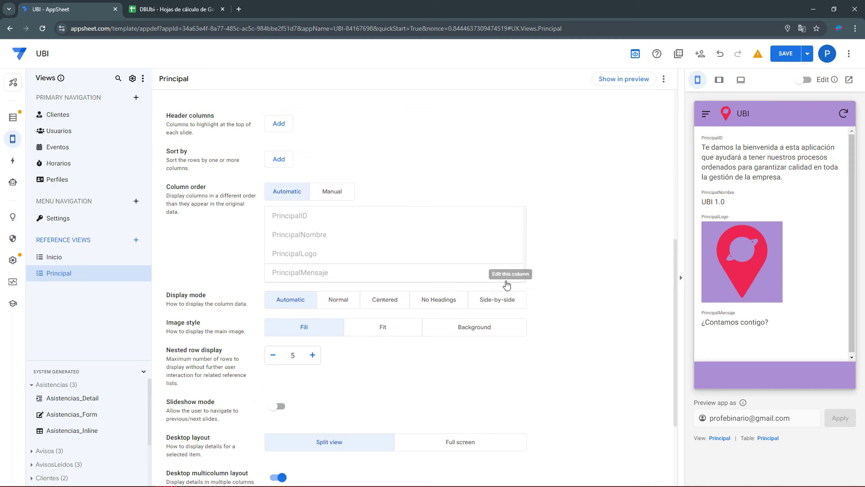
scroll(499, 198, "up", 4)
scroll(383, 234, "down", 1)
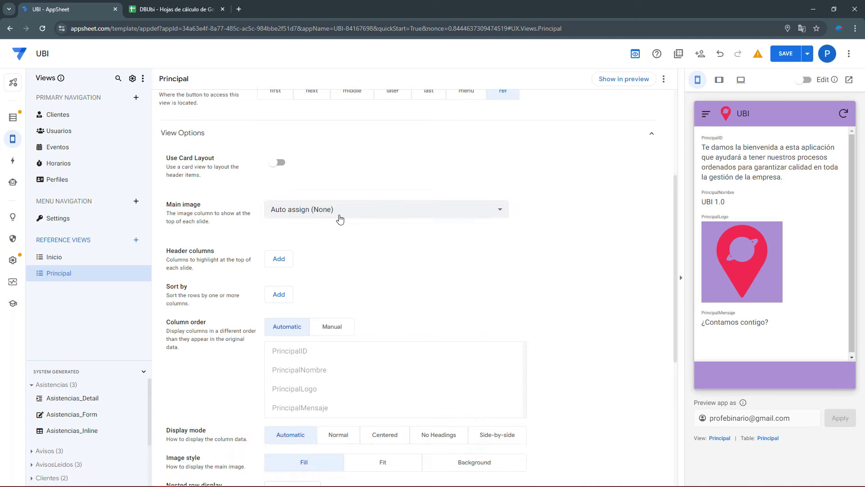
left_click(339, 210)
left_click(311, 267)
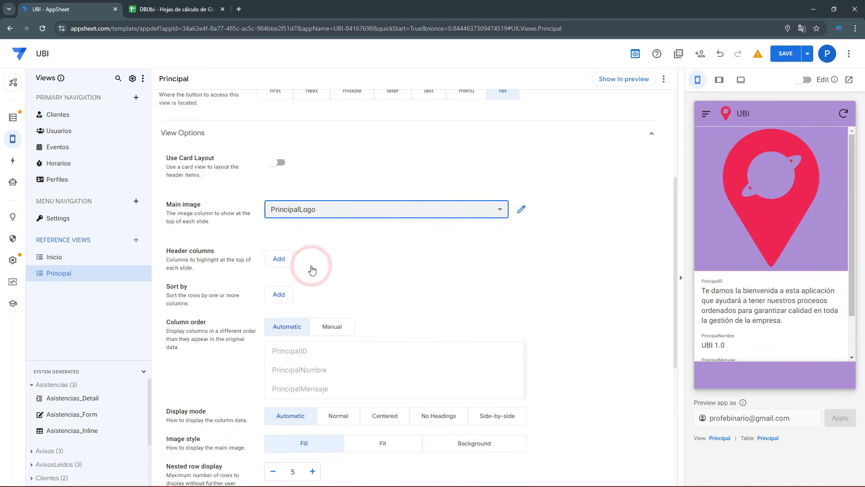
Switch Column order to Manual and clear the list down to PrincipalID
scroll(336, 243, "down", 2)
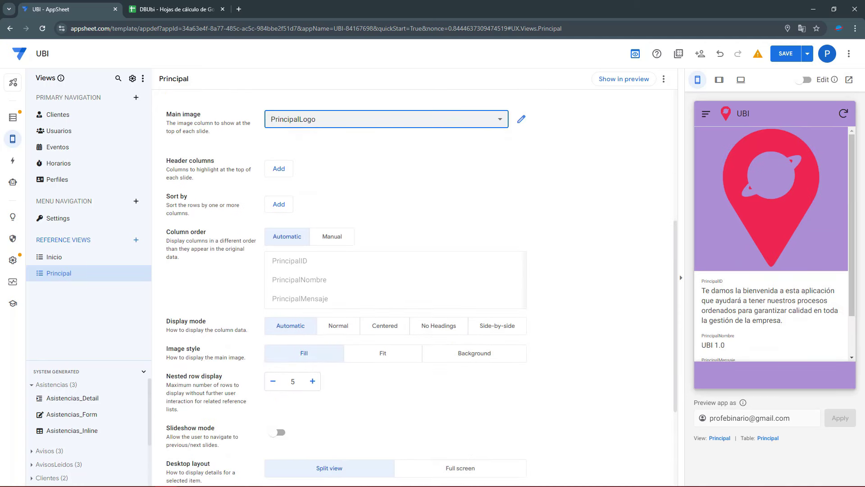
left_click(335, 237)
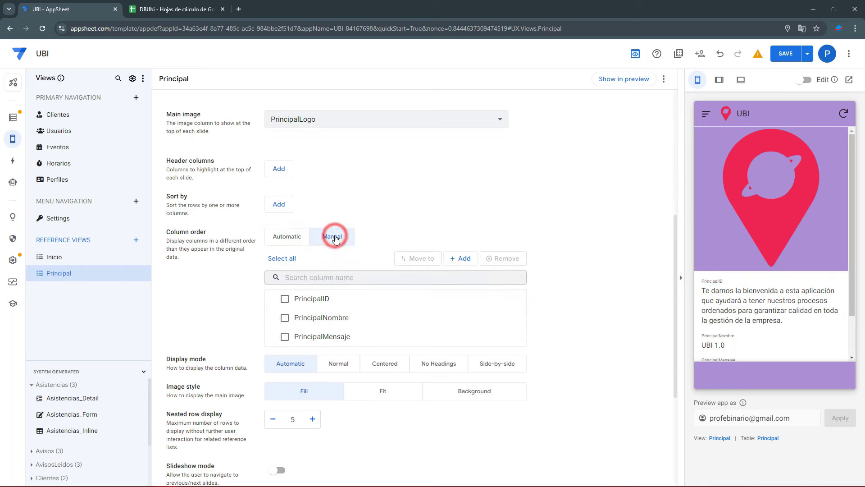
scroll(458, 218, "down", 1)
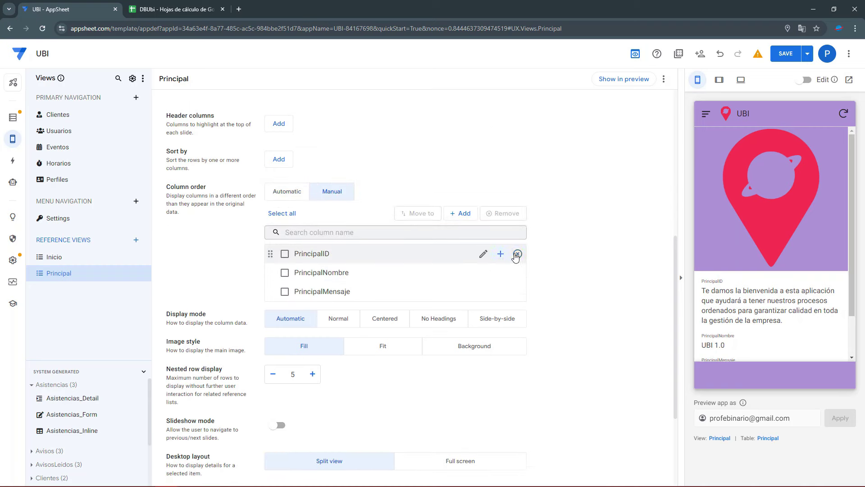
left_click(516, 254)
left_click(516, 254)
left_click(517, 254)
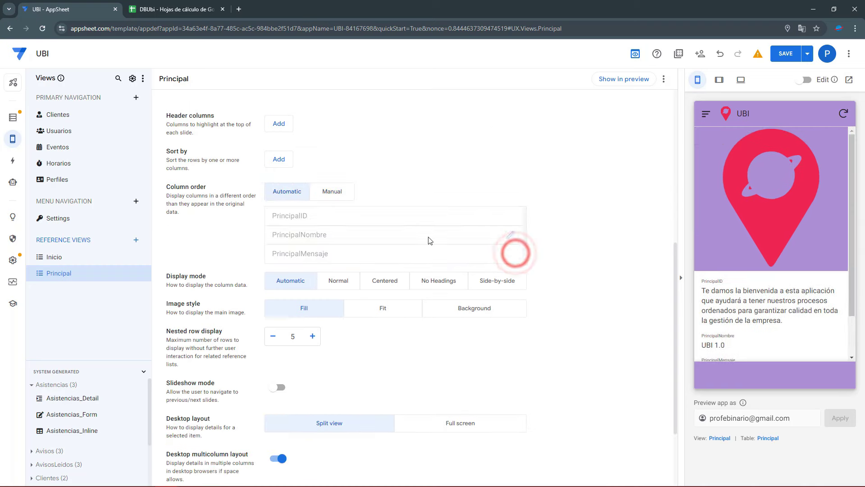
left_click(335, 197)
left_click(464, 213)
left_click(472, 215)
left_click(435, 188)
left_click(517, 273)
left_click(518, 273)
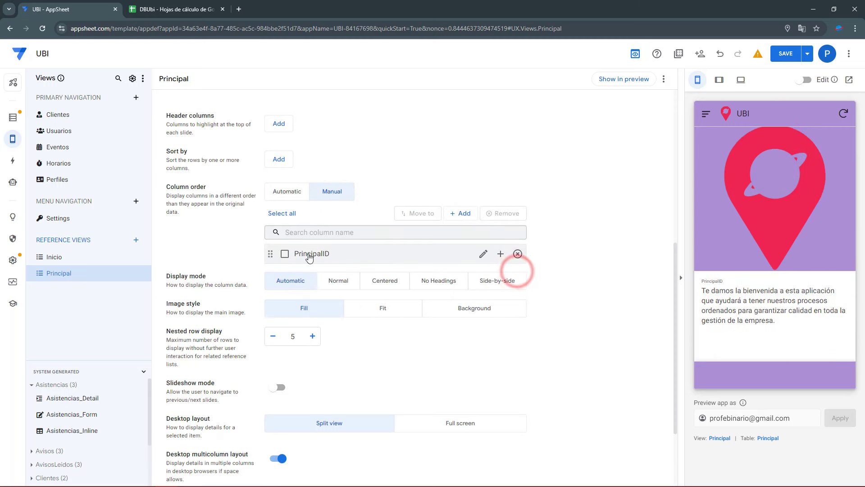
Add PrincipalNombre and PrincipalMensaje to the column list and remove PrincipalID
left_click(470, 217)
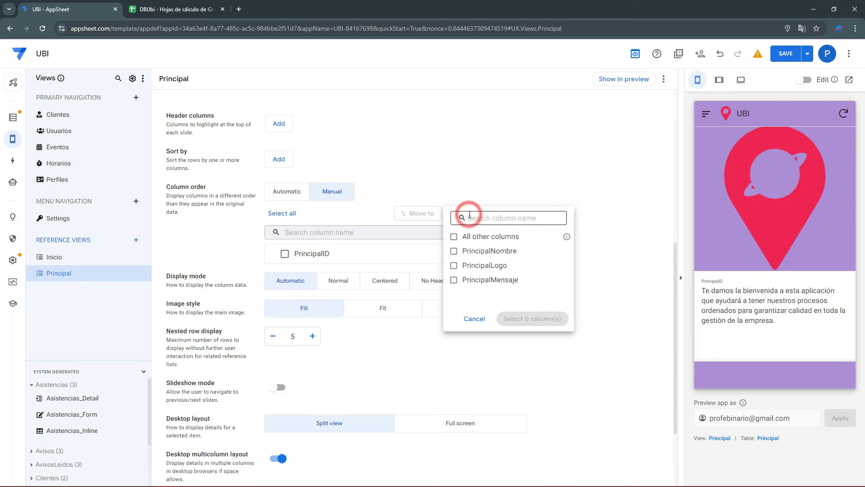
left_click(484, 253)
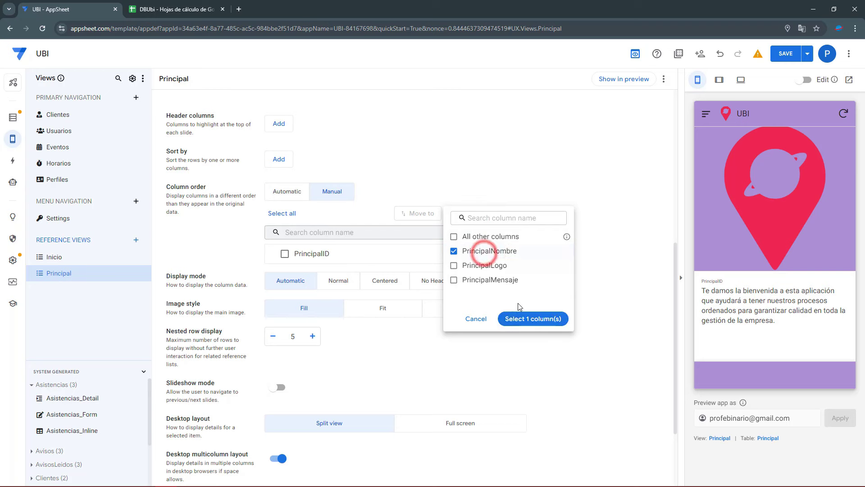
left_click(525, 318)
left_click(518, 255)
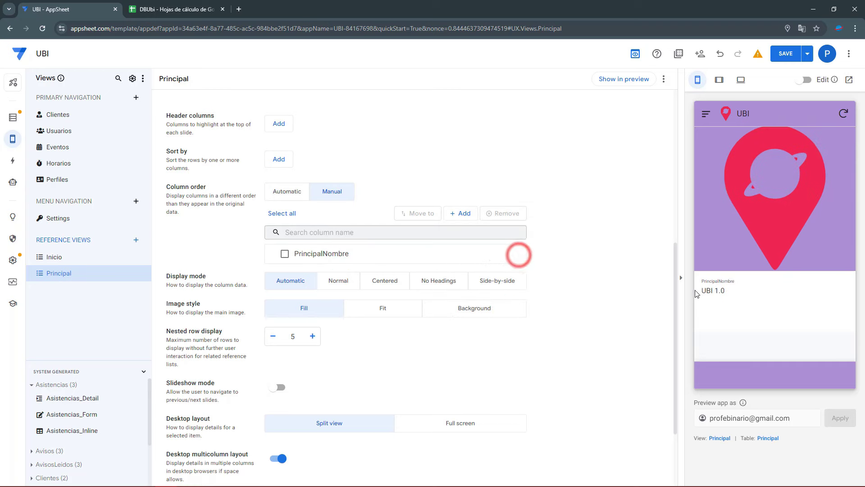
left_click(457, 214)
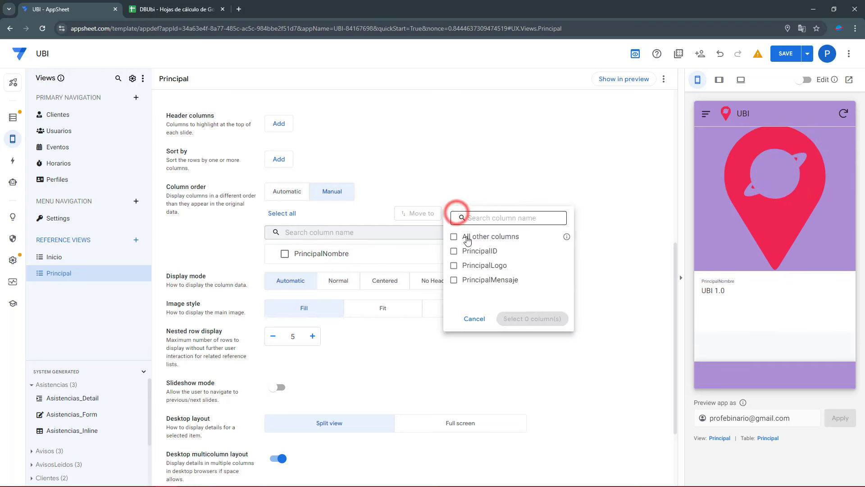
left_click(481, 280)
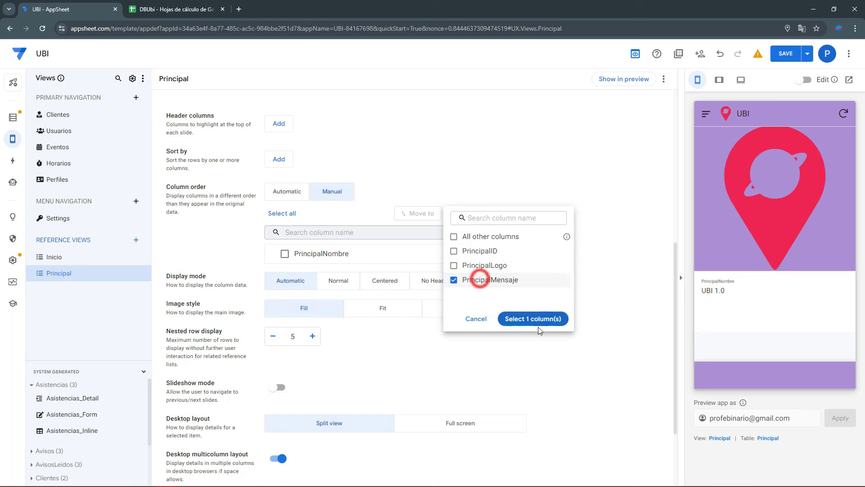
left_click(533, 319)
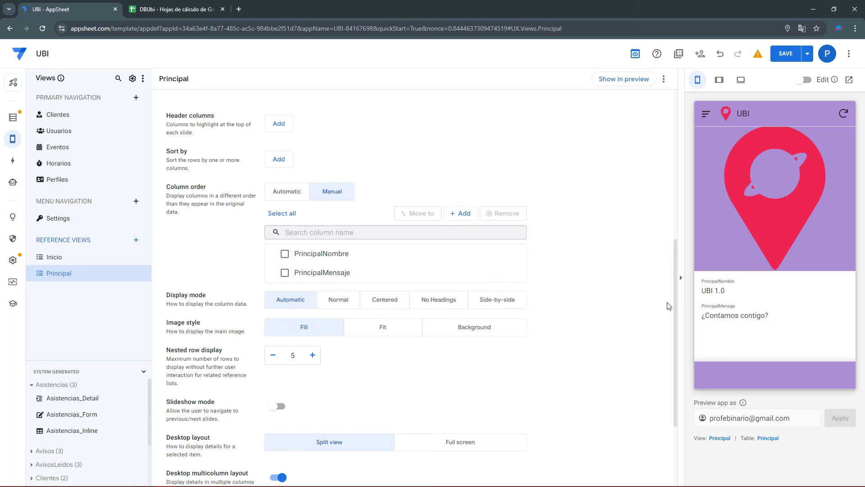
Set Display mode to No Headings, save the app, and open the Principal table's columns
left_click(436, 303)
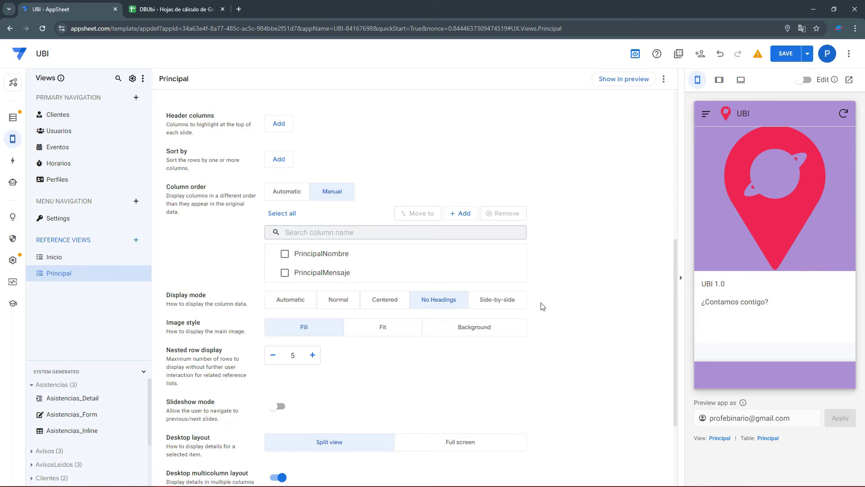
scroll(543, 306, "down", 1)
left_click(784, 55)
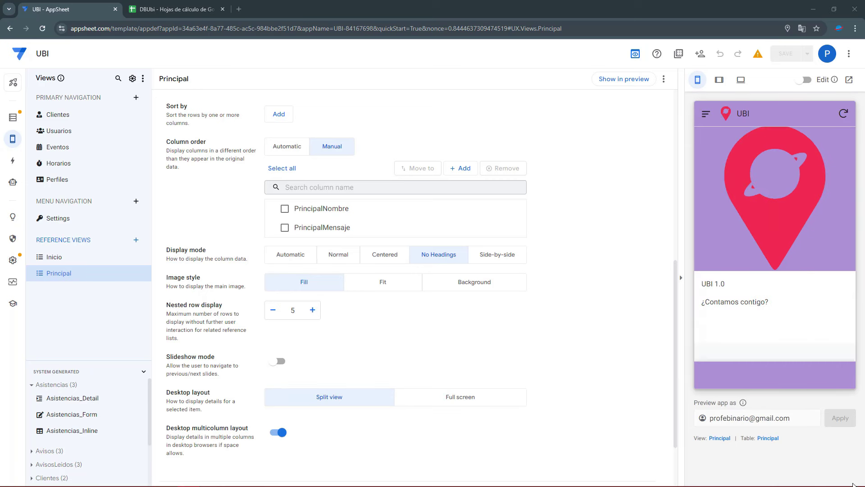
left_click(769, 439)
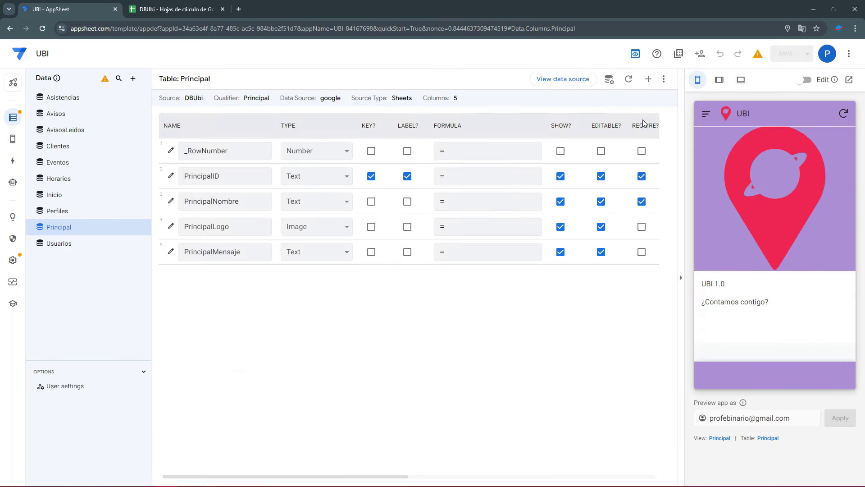
Add a virtual column named PrincipalSaludoVirtual to Principal and open its App formula editor
left_click(649, 80)
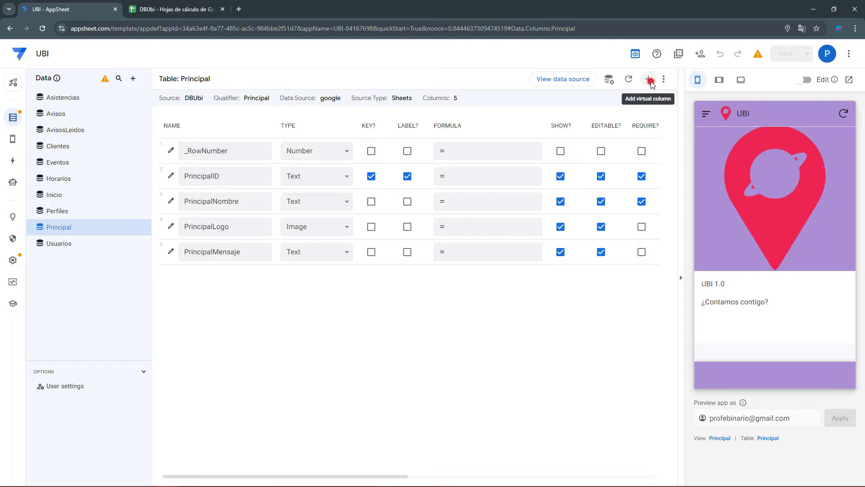
left_click_drag(461, 128, 339, 124)
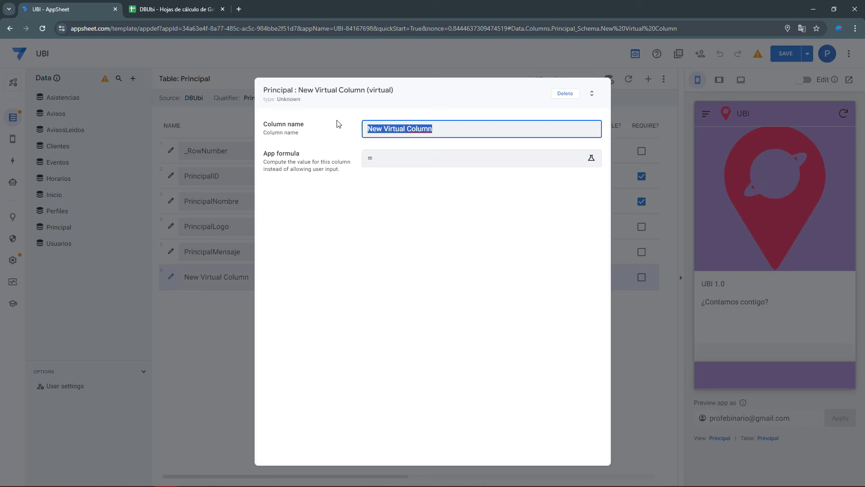
type("PrincipalSaludoVirtual")
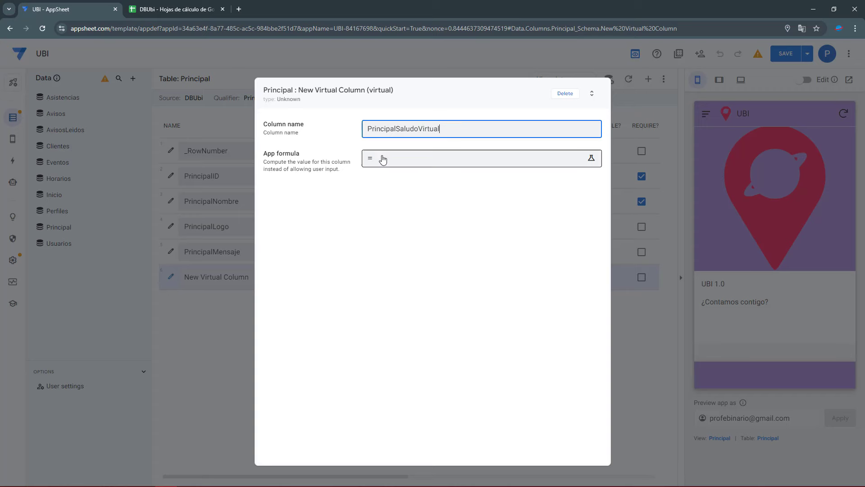
left_click(382, 158)
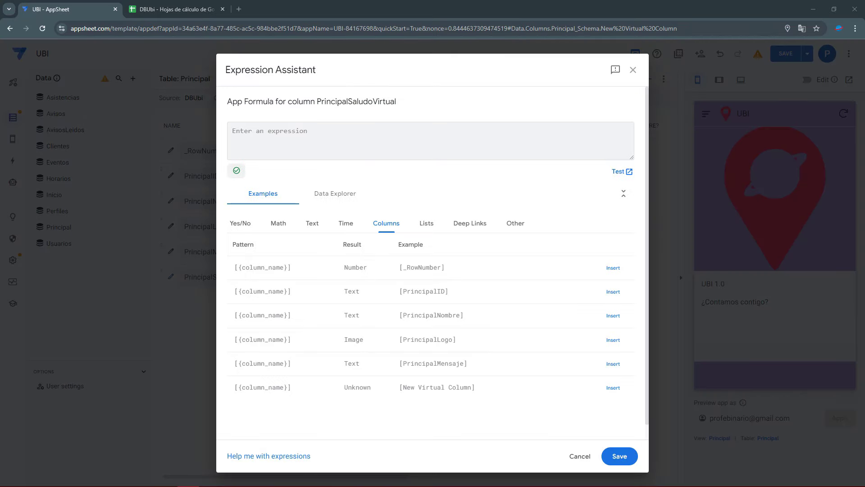
Paste the CONCATENATE greeting formula and go over its ¡Hola plus USERSETTINGS("Nombre") part
left_click(309, 140)
type("CONCATENATE( \"¡Hola \", USERSETTINGS(\"Nombre\"), \"! \", IF (    AND([PrincipalHoraActualVirtual] >= 1, [PrincipalHoraActualVirtual] < 12)    ,'Buenos días'    ,IF    (        AND([PrincipalHoraActualVirtual] >= 12, [PrincipalHoraActualVirtual] < 19)        ,'Buenas tardes'        ,'Buenas noches'    ) ) )")
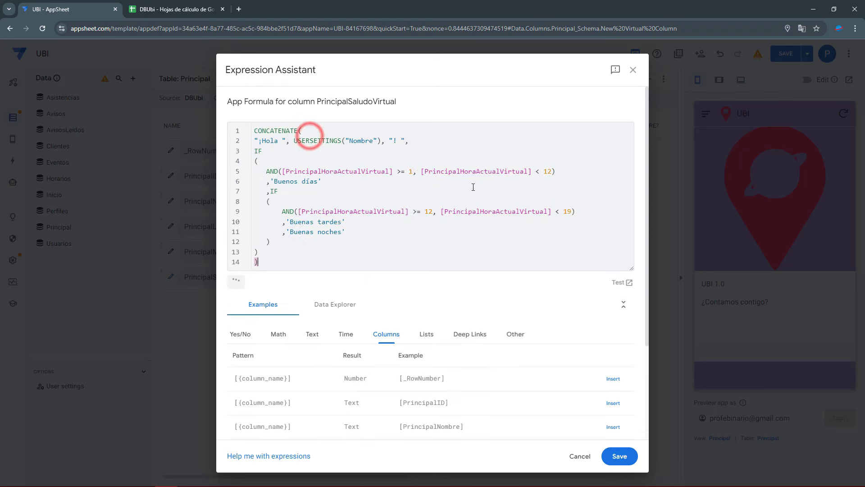
double_click(269, 132)
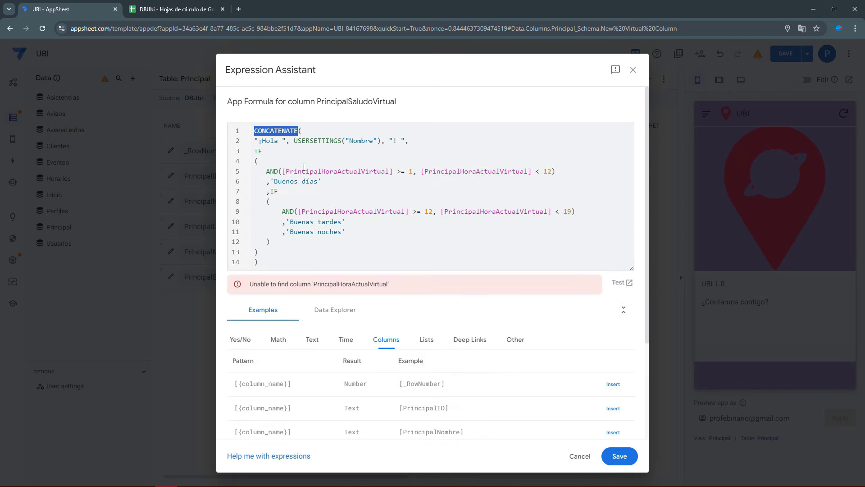
double_click(265, 141)
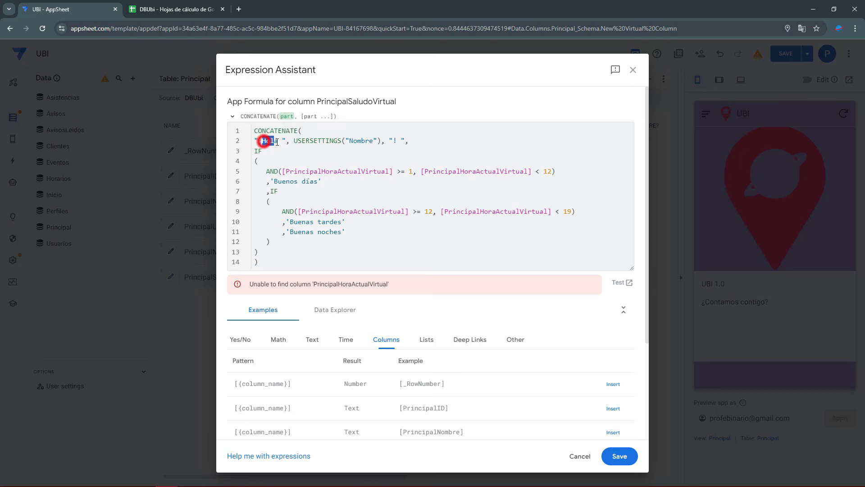
mouse_move(310, 141)
left_mouse_down()
mouse_move(378, 142)
mouse_move(294, 142)
left_mouse_up()
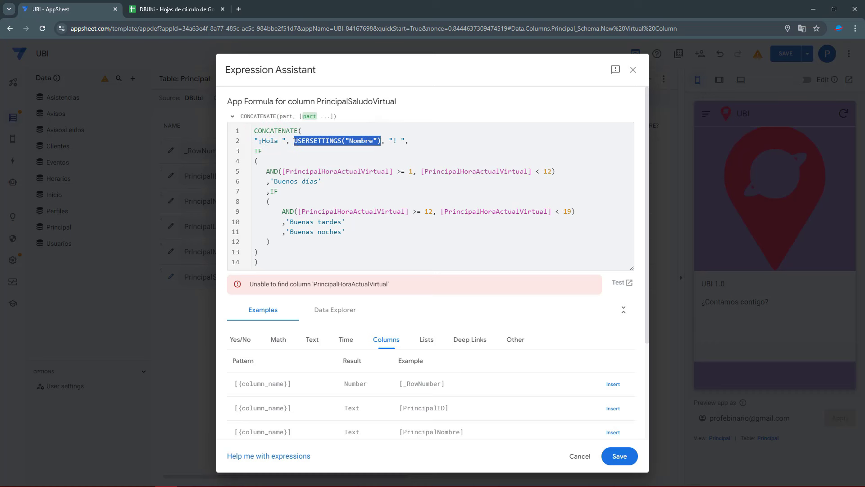
double_click(367, 140)
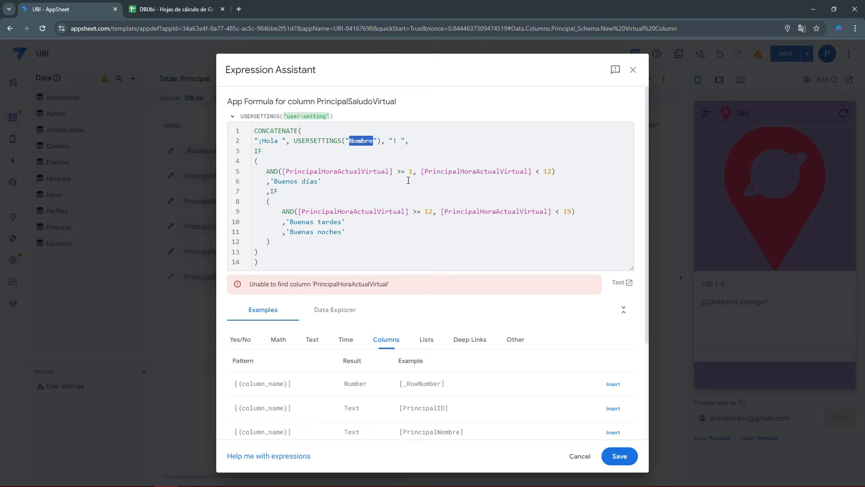
left_click(344, 141)
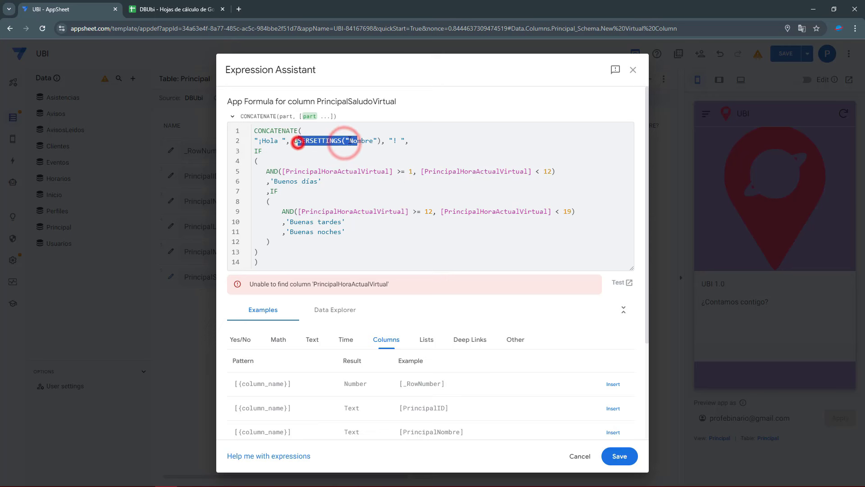
left_click_drag(254, 140, 269, 141)
left_click(396, 140, "shift")
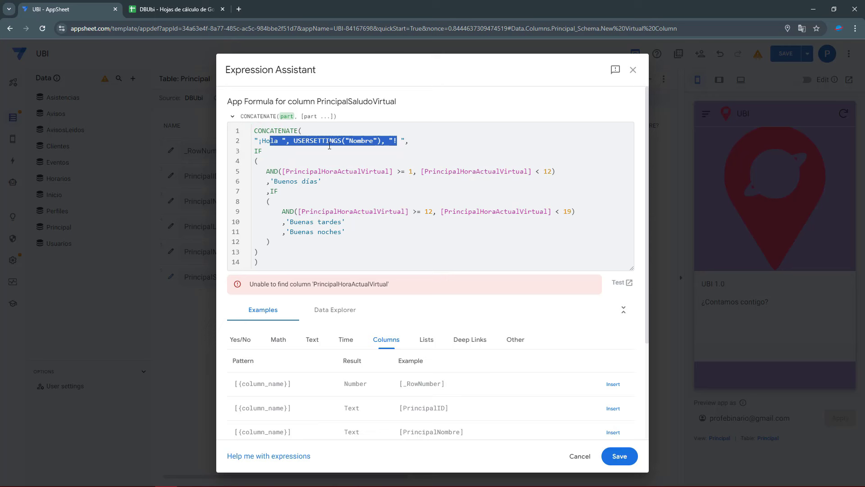
left_click(315, 141)
left_click_drag(365, 141, 408, 141)
left_click(404, 139)
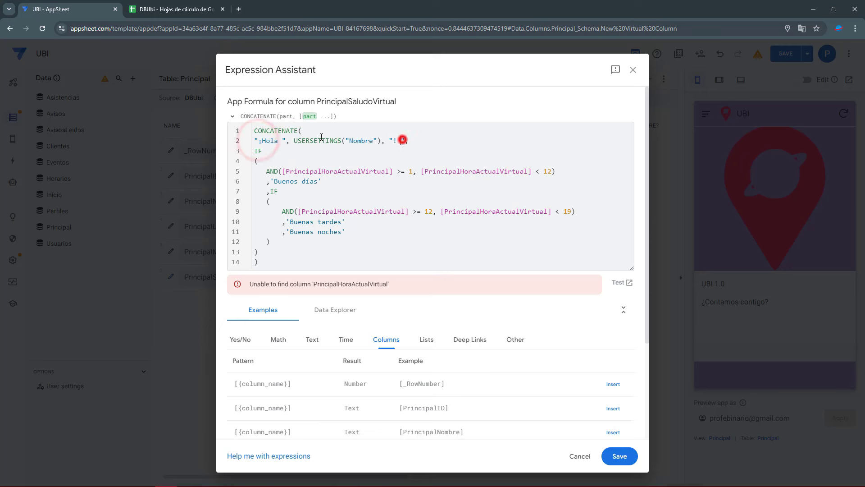
Review CONCATENATE's arguments and the IF that tests PrincipalHoraActualVirtual
left_click(278, 130)
left_click(310, 131)
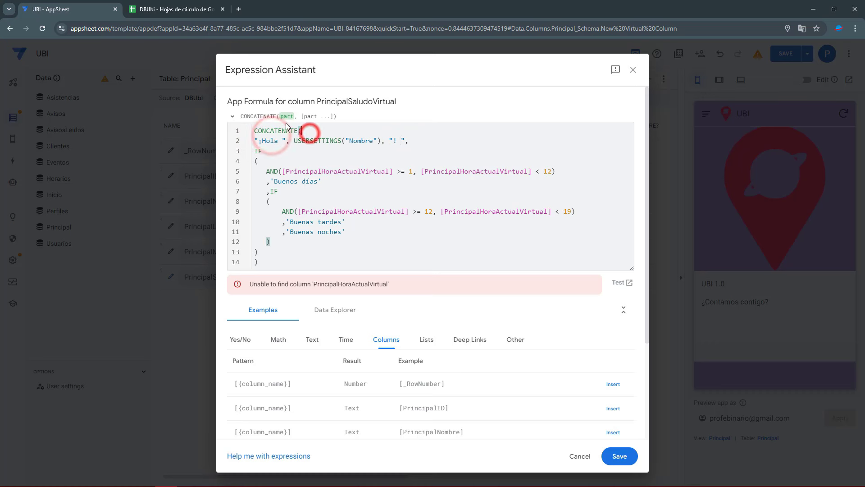
left_click(283, 116)
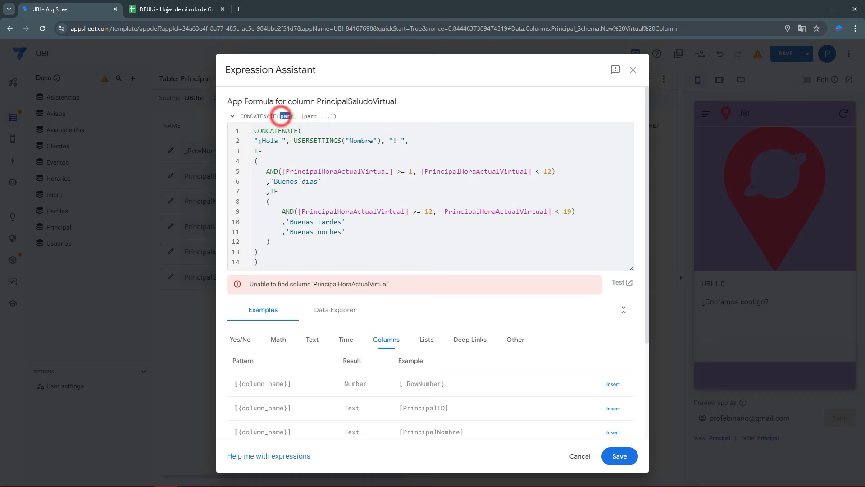
left_click_drag(305, 117, 314, 116)
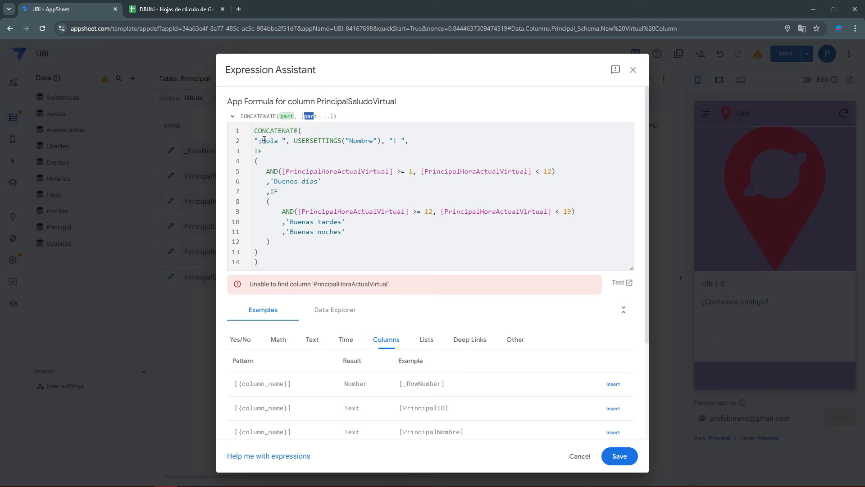
left_click_drag(276, 138, 415, 141)
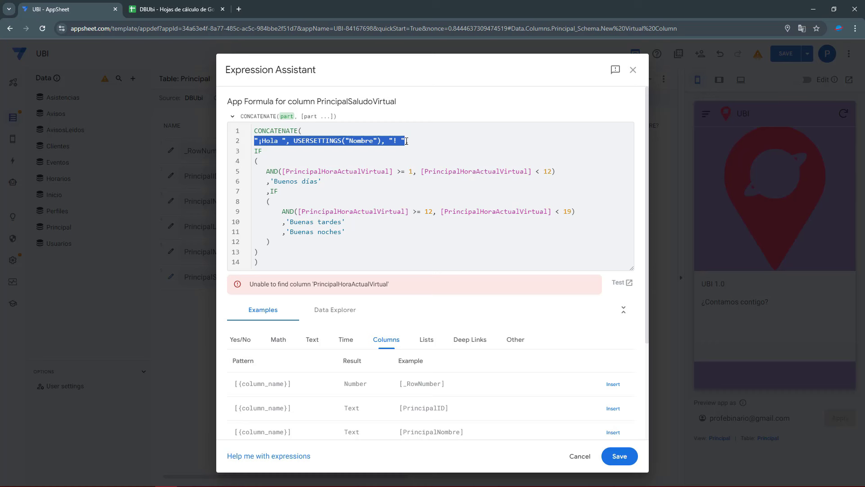
left_click(296, 161)
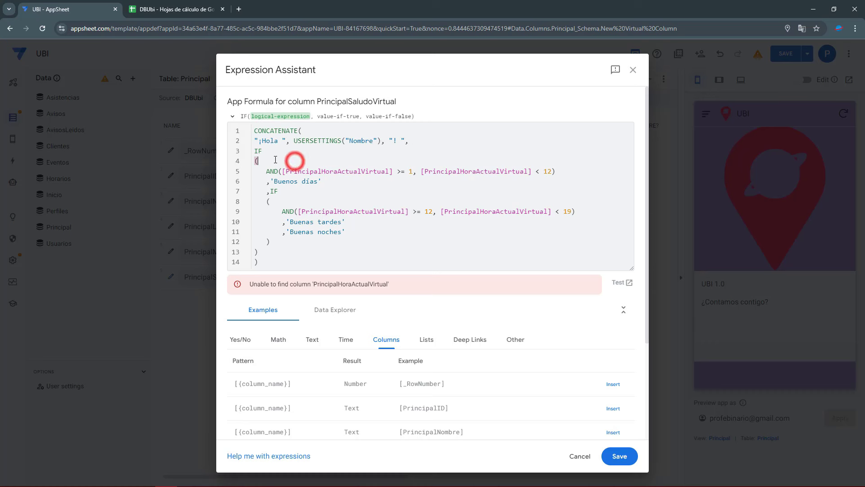
left_click_drag(253, 151, 264, 151)
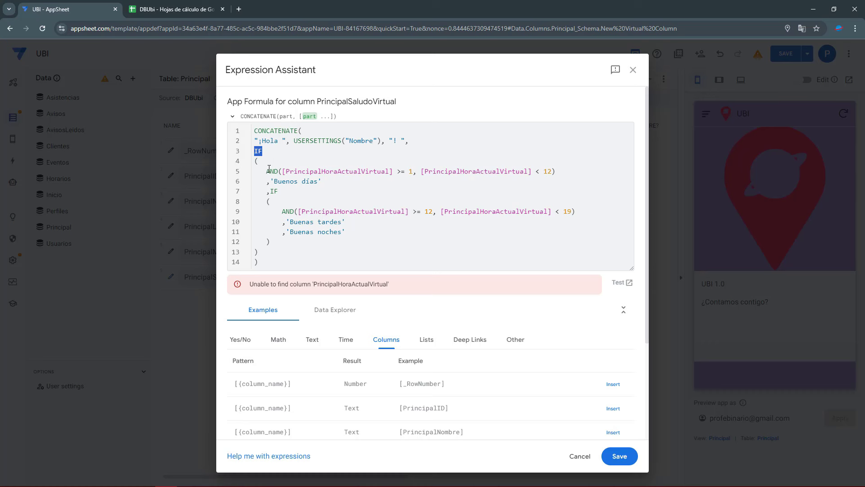
left_click_drag(284, 172, 393, 175)
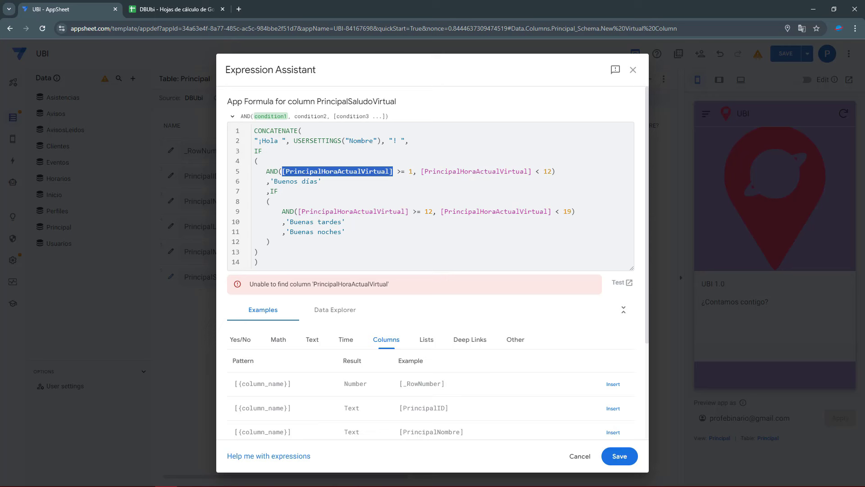
Walk through the >= 1 / < 12 hour tests and Buenos días, Buenas tardes, Buenas noches, then save
left_click(360, 170)
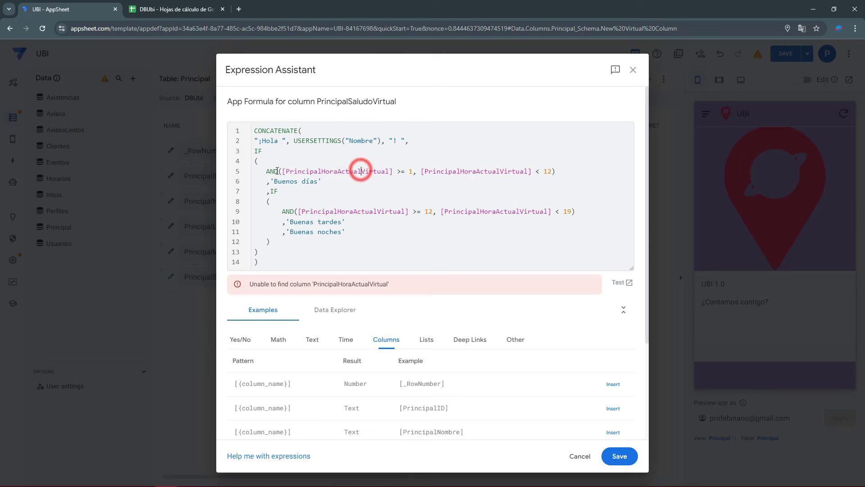
left_click_drag(284, 171, 390, 173)
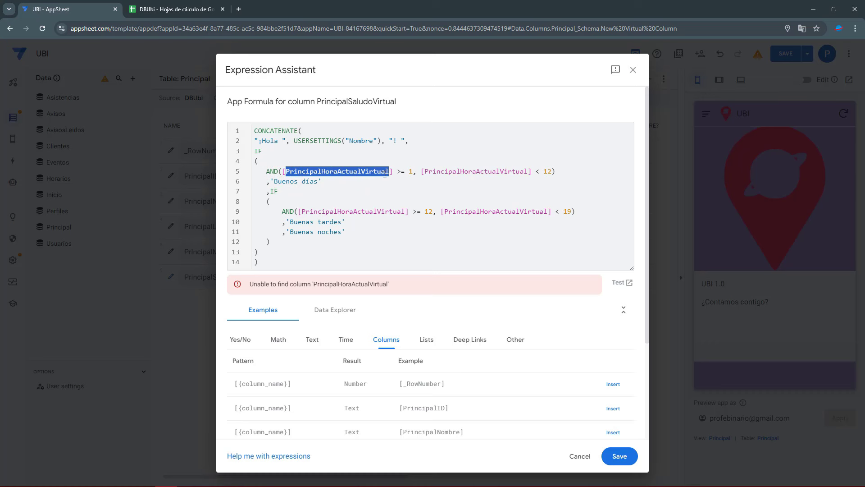
left_click_drag(397, 171, 414, 173)
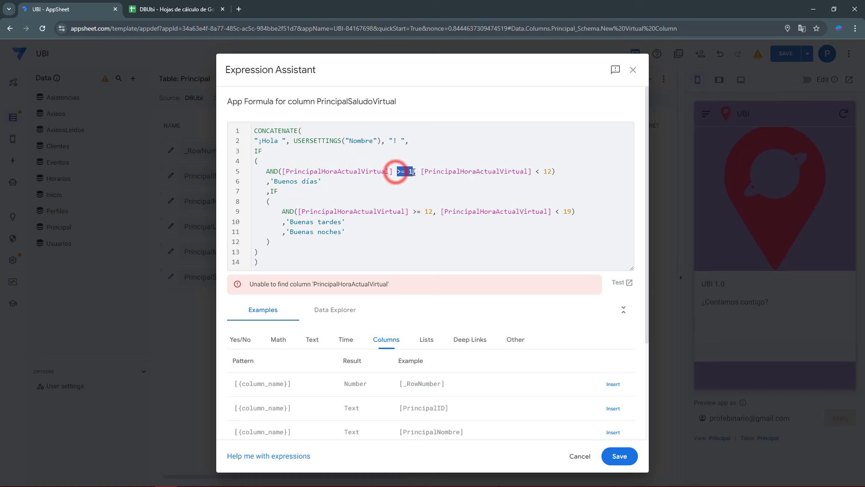
left_click_drag(535, 172, 551, 173)
left_click_drag(274, 180, 320, 179)
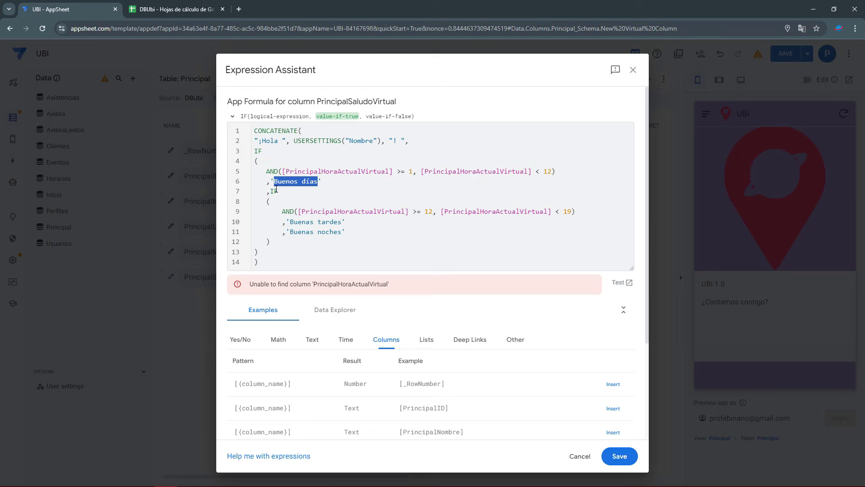
mouse_move(271, 191)
left_mouse_down()
mouse_move(299, 212)
mouse_move(572, 212)
left_mouse_up()
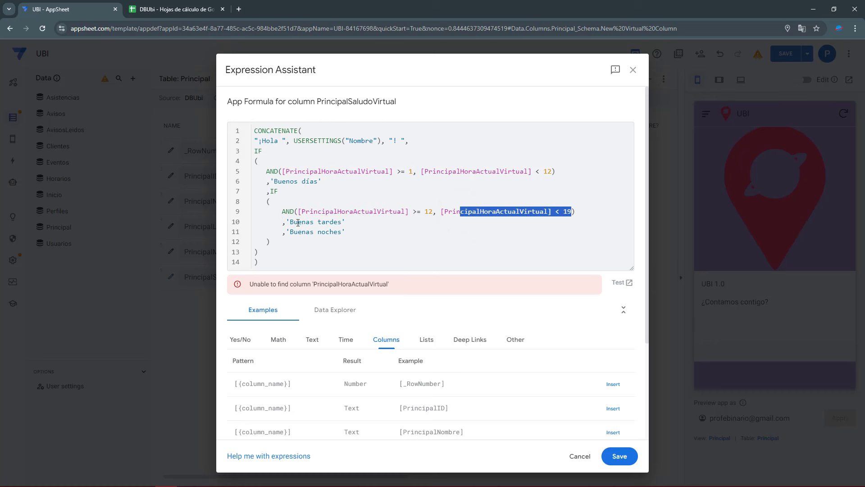
left_click_drag(292, 221, 341, 222)
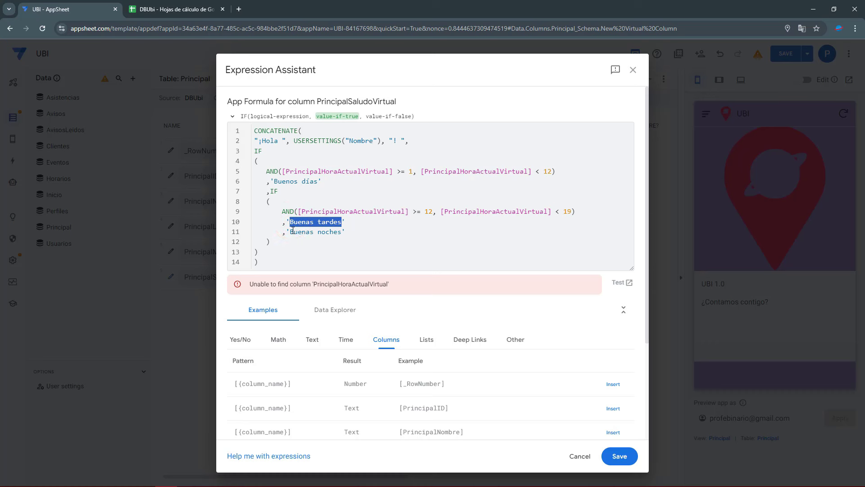
left_click_drag(293, 232, 338, 230)
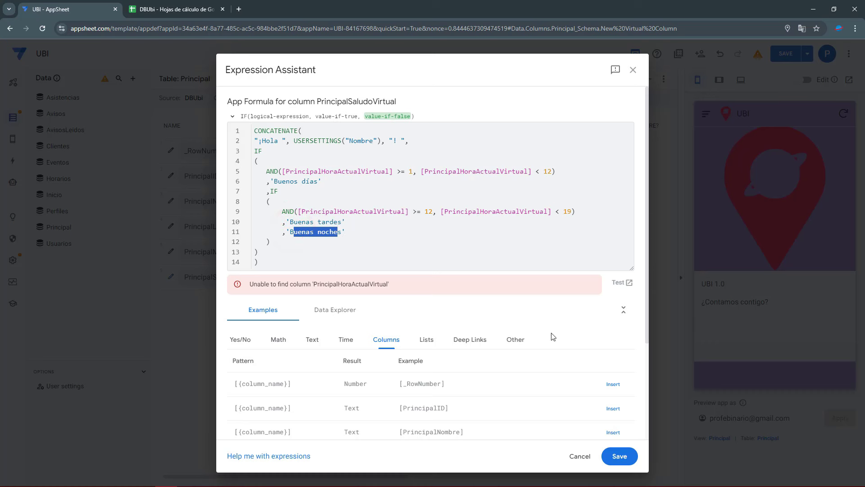
left_click_drag(319, 283, 374, 284)
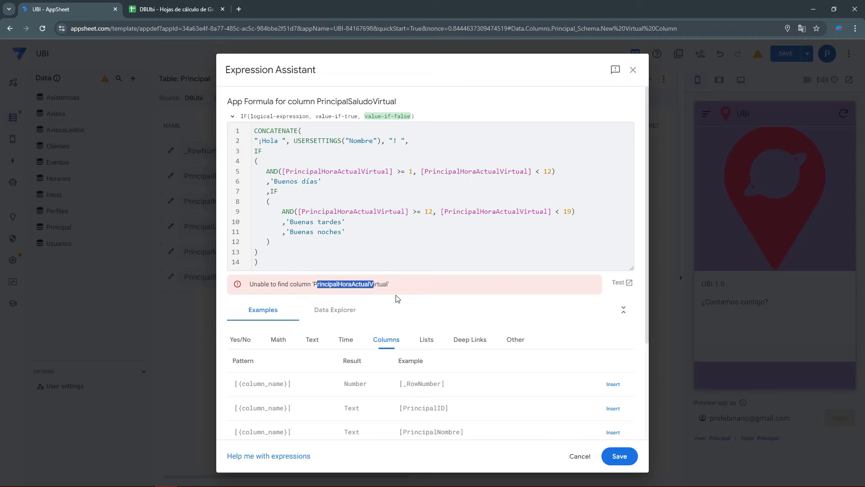
left_click(617, 457)
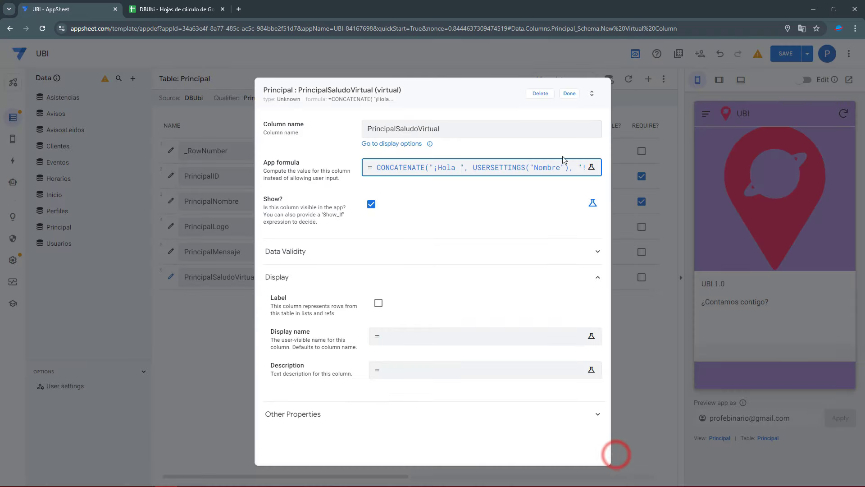
Add another virtual column to Principal named PrincipalHoraActualVirtual
left_click(567, 97)
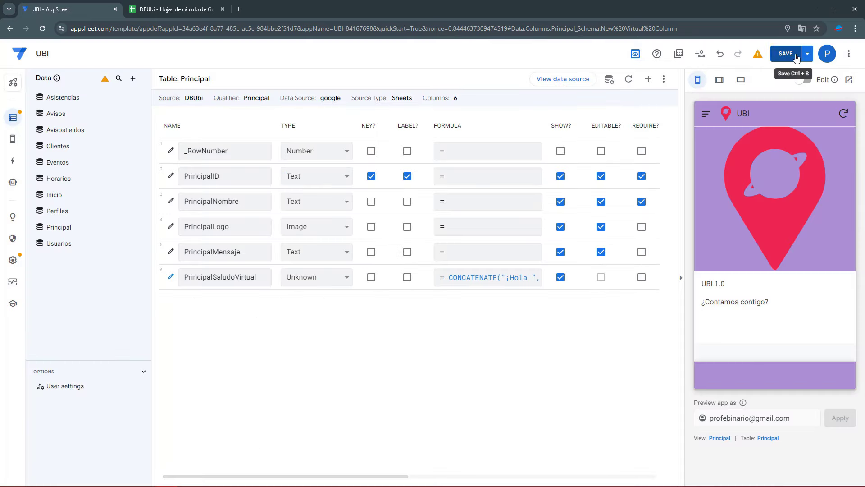
left_click(648, 78)
triple_click(455, 129)
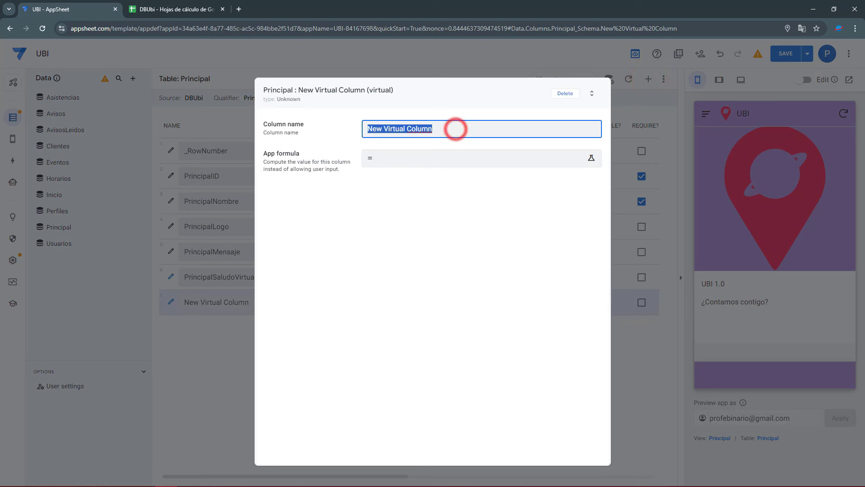
triple_click(428, 129)
type("PrincipalHoraActualVirtual")
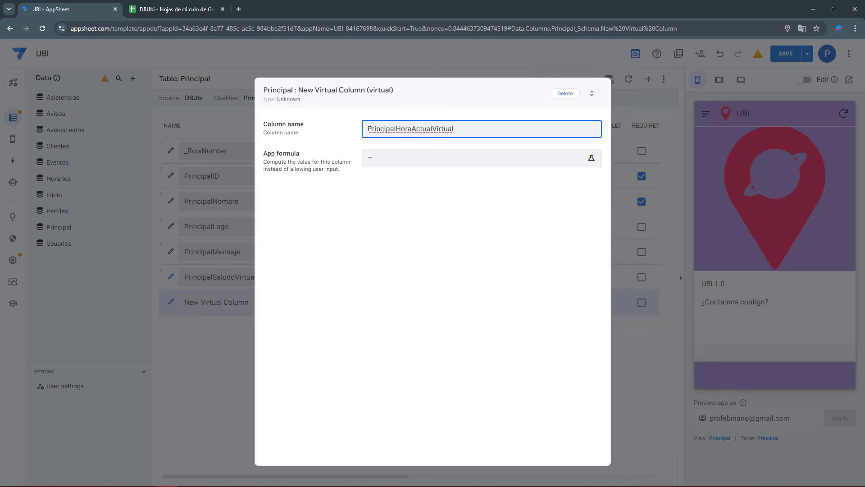
key("Return")
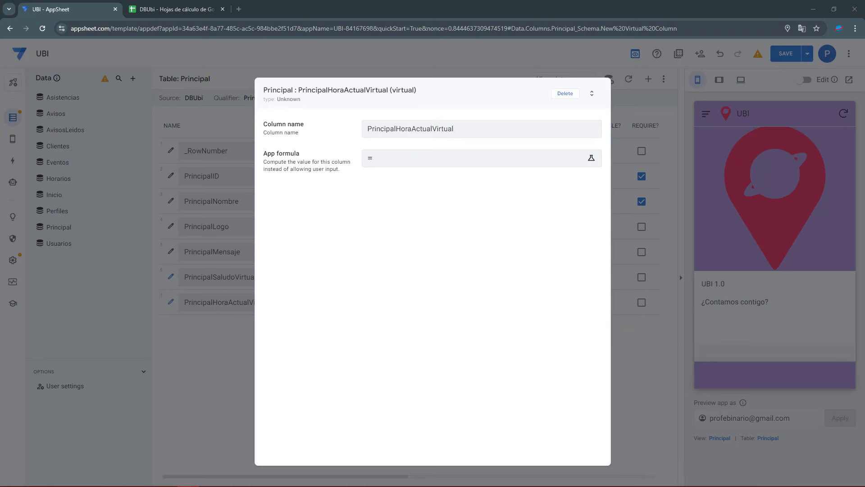
Set its App formula to HOUR(TIMENOW() - "00:00:00") and save it
left_click(400, 158)
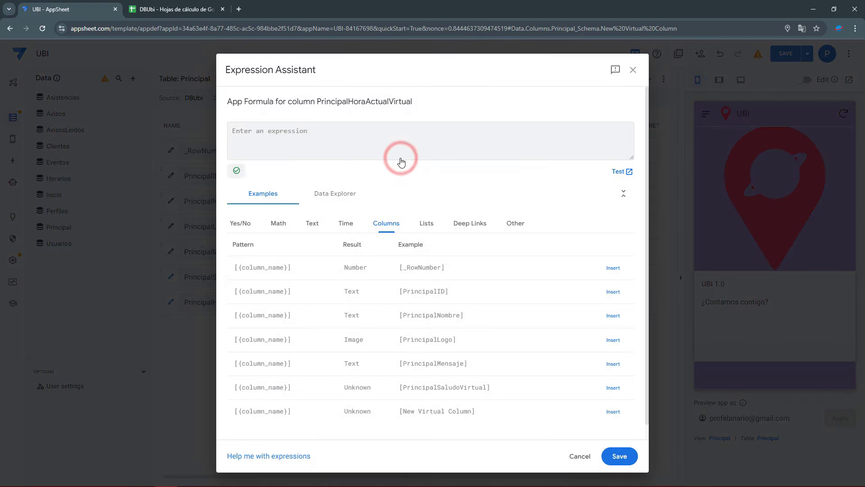
type("HOUR(TIMENOW() - \"00:00:00\")")
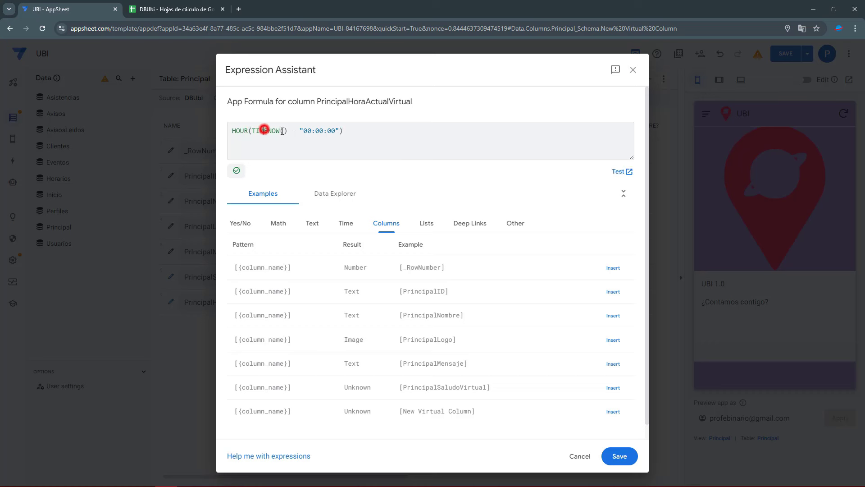
mouse_move(270, 133)
left_mouse_down()
mouse_move(342, 132)
mouse_move(255, 132)
left_mouse_up()
triple_click(234, 130)
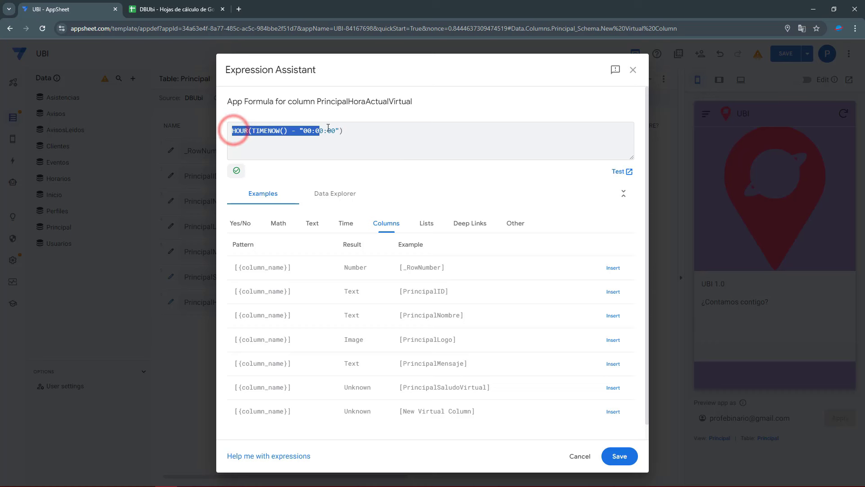
left_click(353, 132)
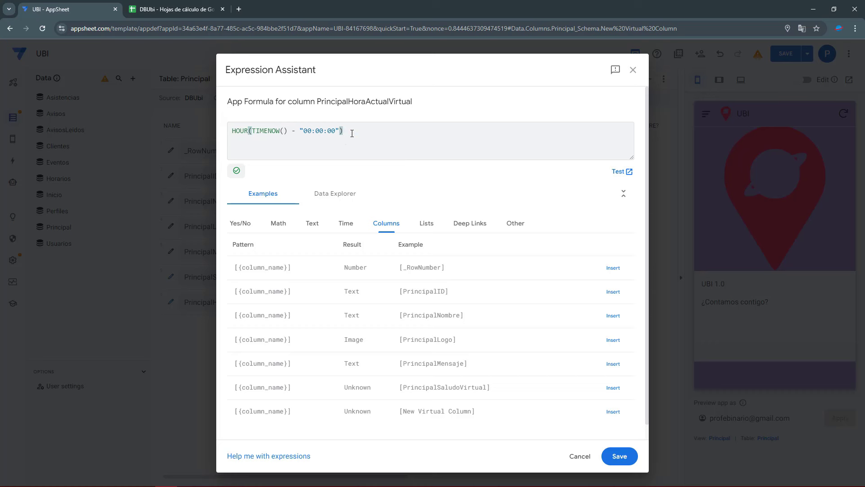
left_click(636, 462)
Save the app so PrincipalSaludoVirtual becomes Text, then return to the Principal view's settings
left_click(570, 97)
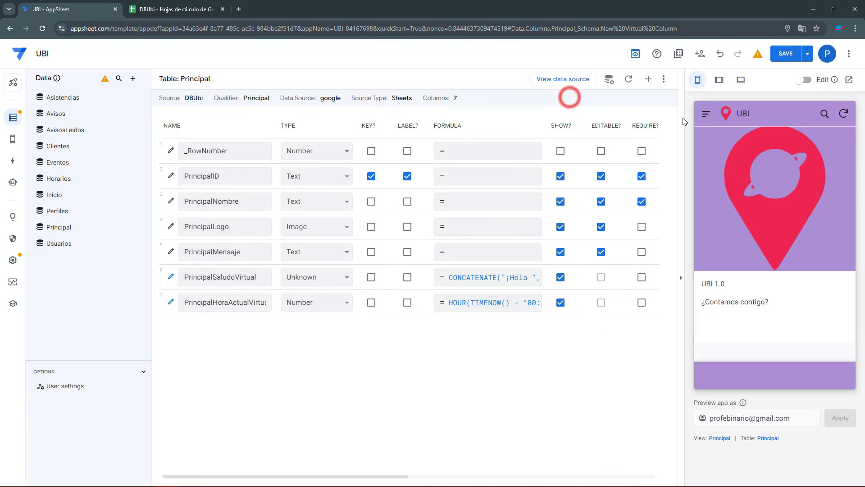
left_click(787, 54)
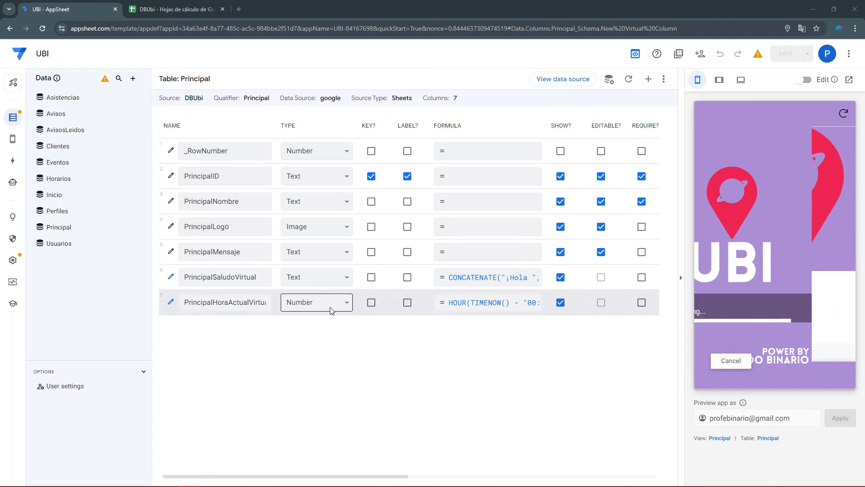
left_click(720, 437)
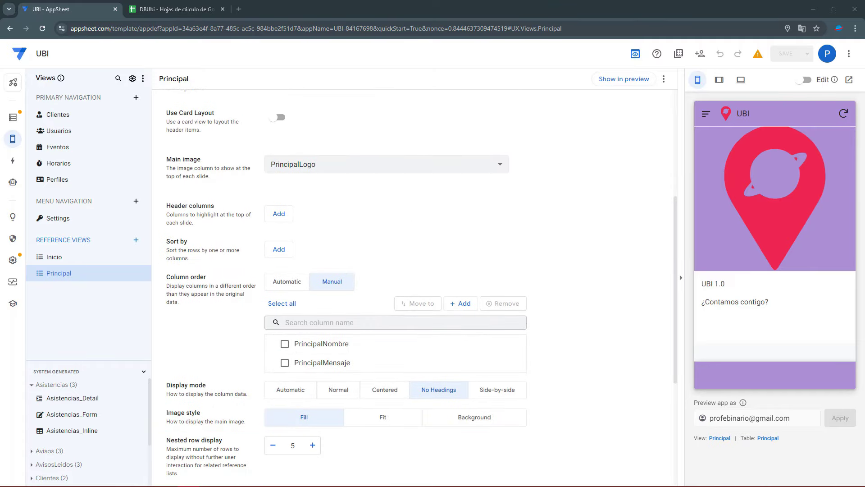
Add PrincipalSaludoVirtual to the Principal view's column order, above PrincipalMensaje
left_click(453, 305)
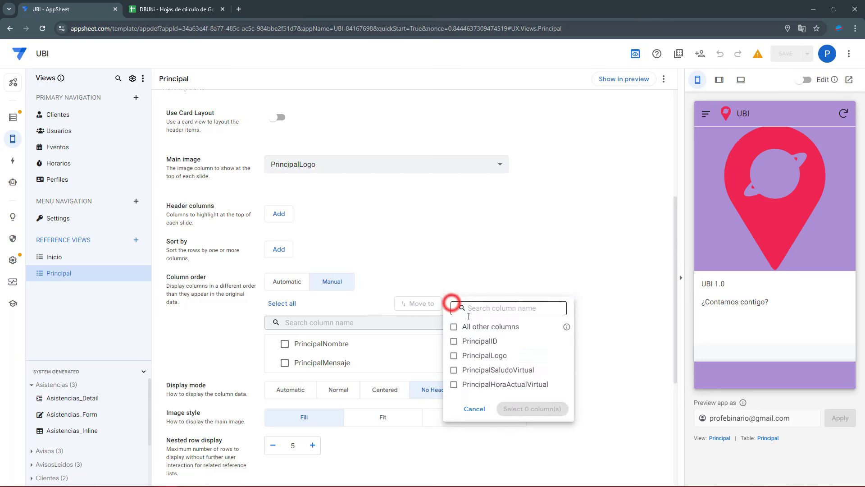
left_click(506, 369)
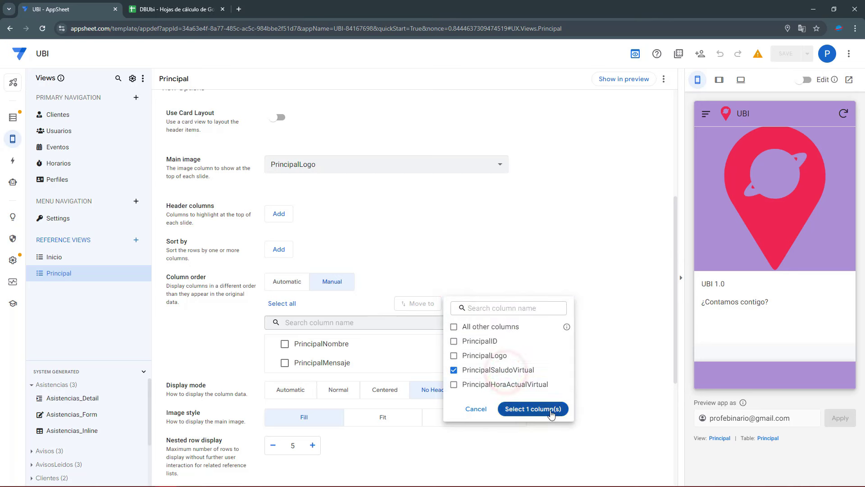
left_click(551, 410)
left_click_drag(272, 383, 269, 357)
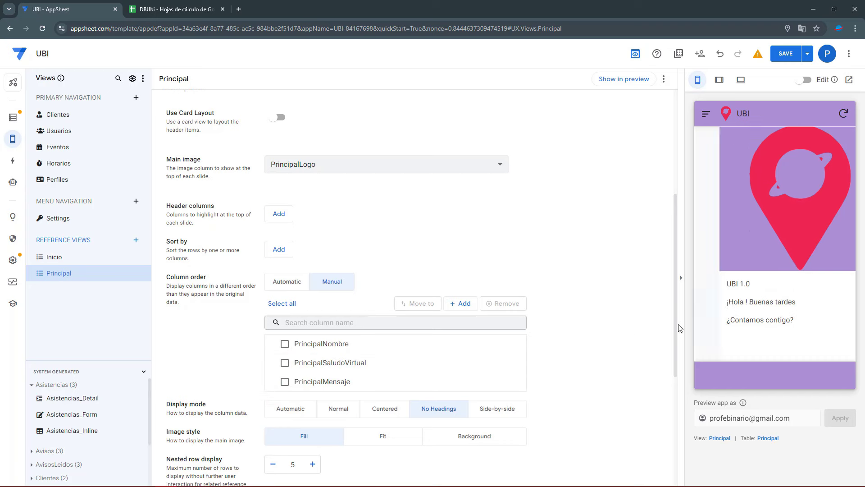
left_click_drag(708, 303, 788, 304)
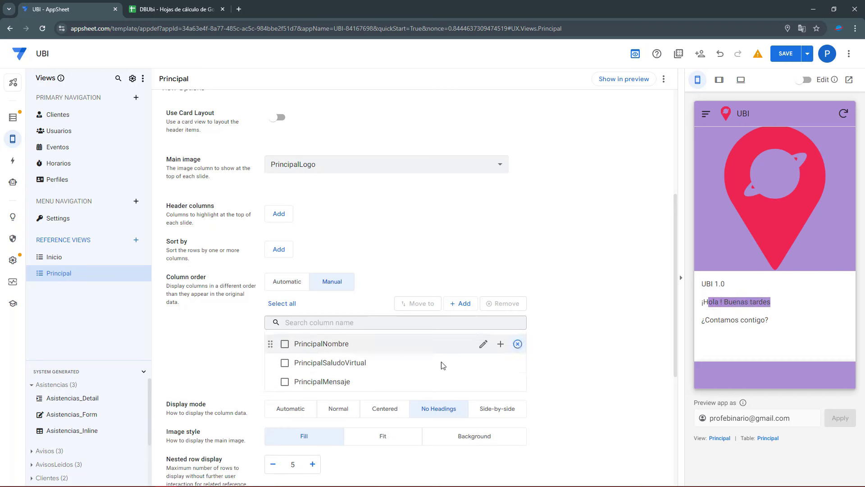
Add PrincipalID above PrincipalMensaje, check the preview greeting, then save and reload the editor
left_click(460, 305)
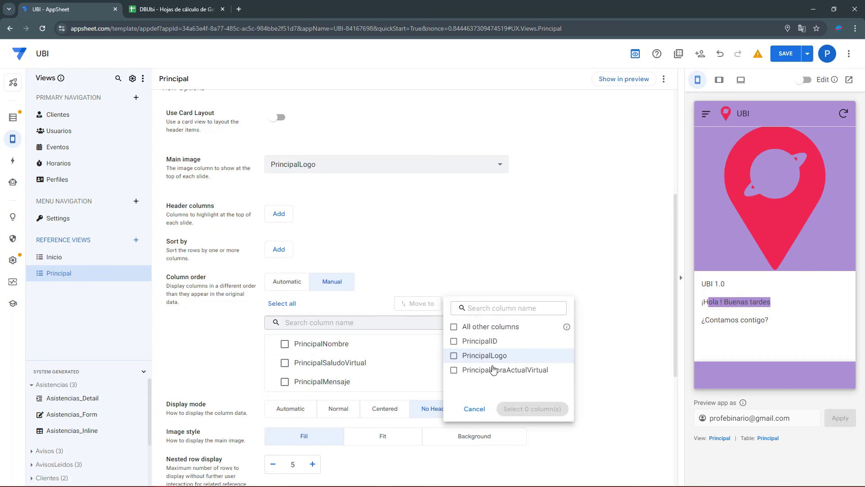
left_click(478, 341)
left_click(525, 407)
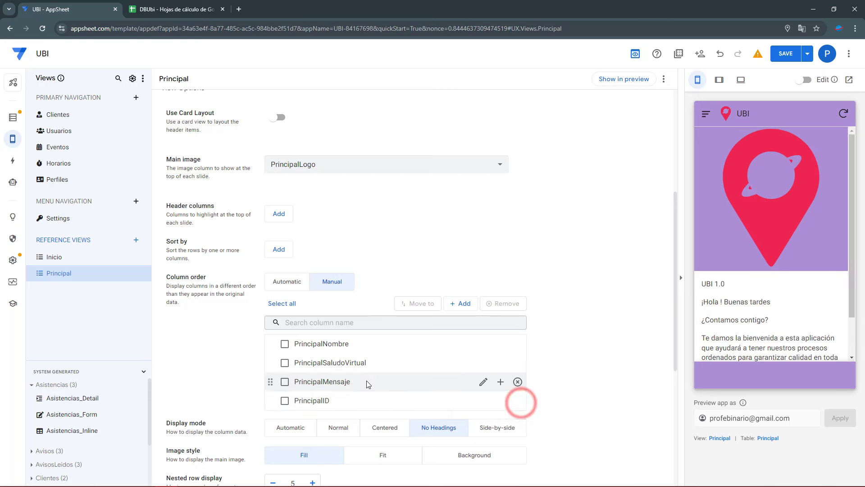
left_click_drag(272, 401, 272, 384)
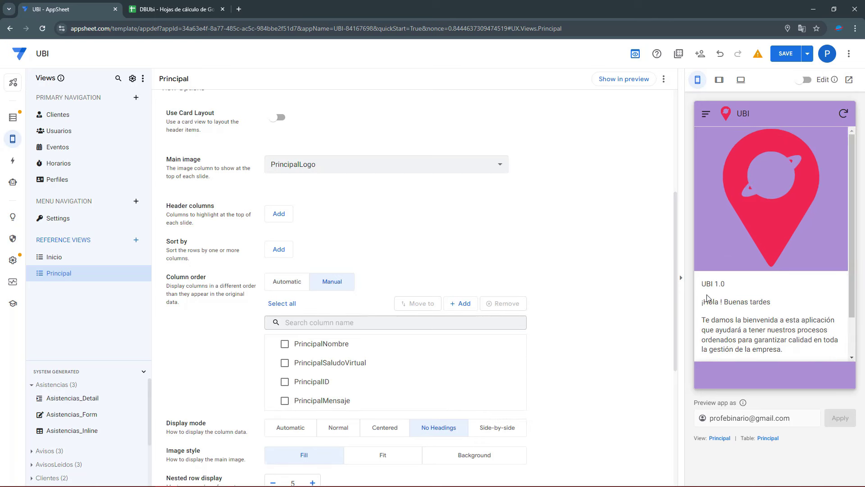
double_click(707, 284)
left_click_drag(703, 301, 794, 340)
left_click(712, 319)
scroll(767, 333, "down", 1)
left_click_drag(726, 321, 762, 321)
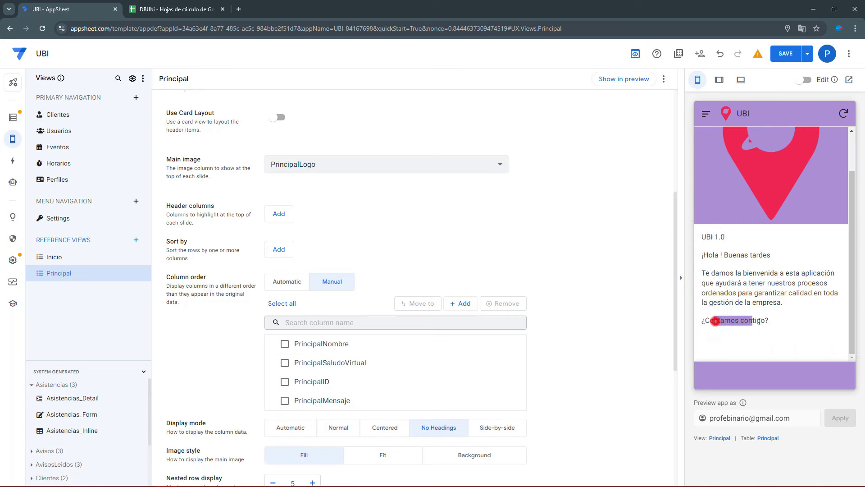
scroll(764, 316, "up", 1)
left_click(784, 55)
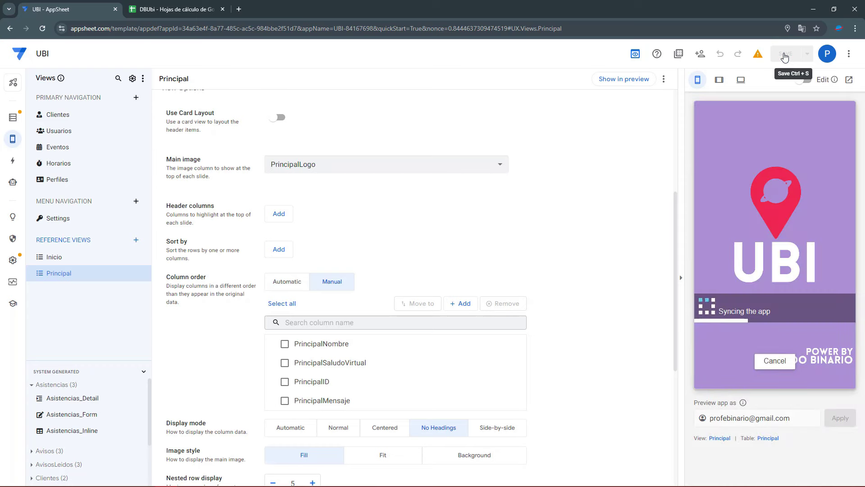
left_click(42, 28)
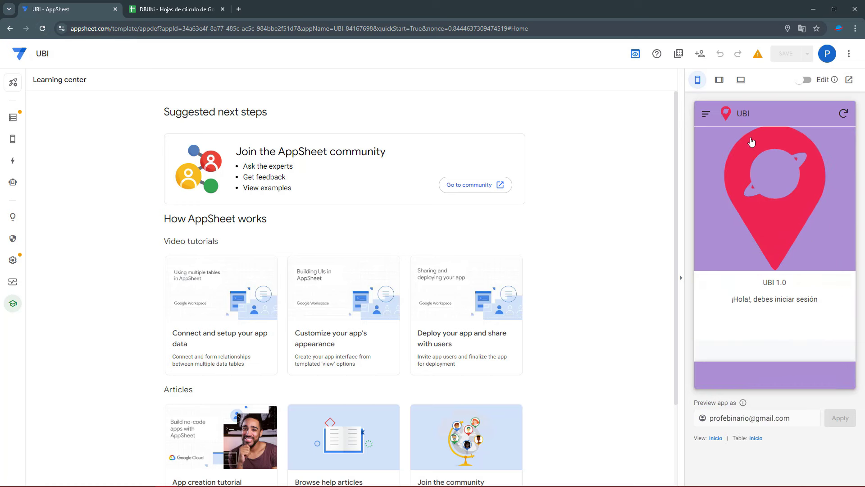
Sign in to the app preview with the test user's username and password
left_click_drag(768, 298, 826, 300)
left_click(820, 294)
left_click(705, 115)
left_click(733, 160)
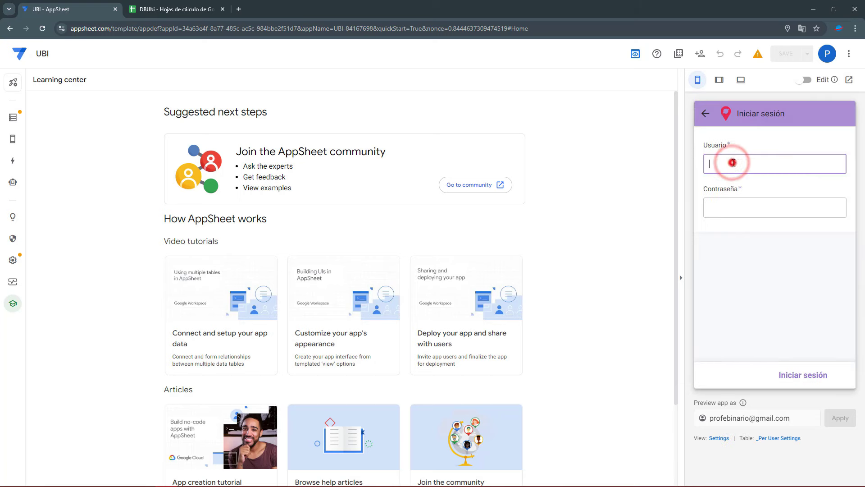
key("Tab")
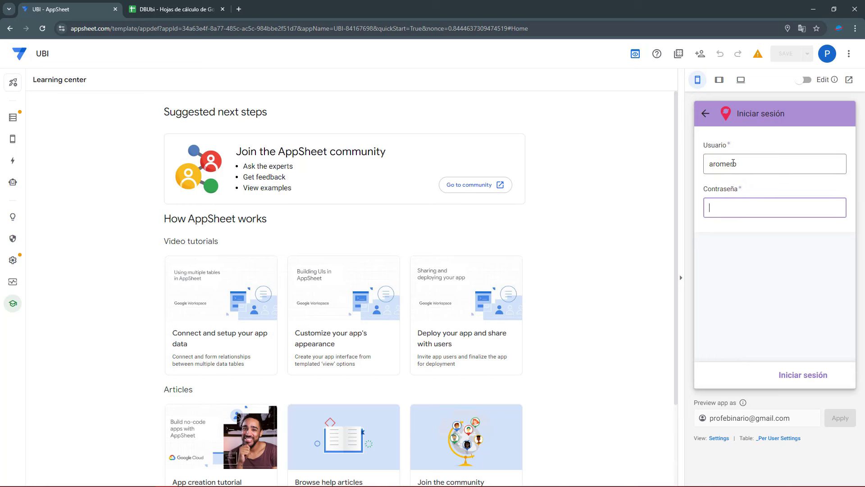
type("123")
left_click(804, 375)
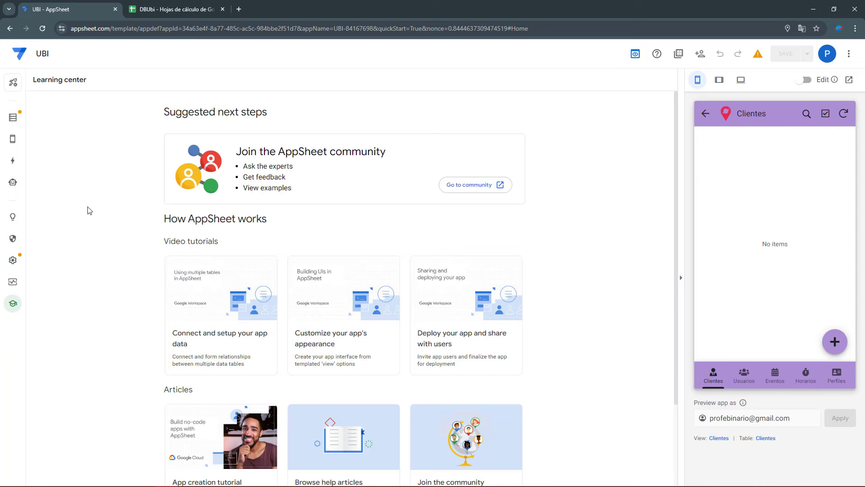
Set the Settings view's Finish view to Principal and save the app
left_click(35, 137)
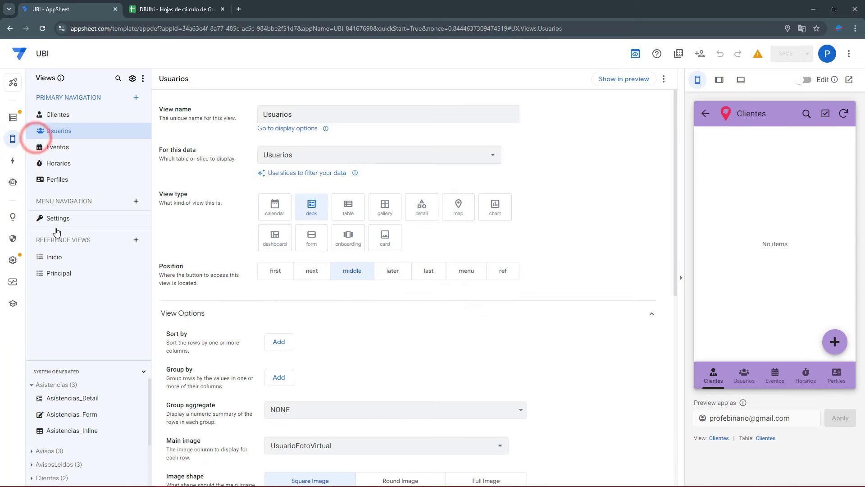
left_click(60, 260)
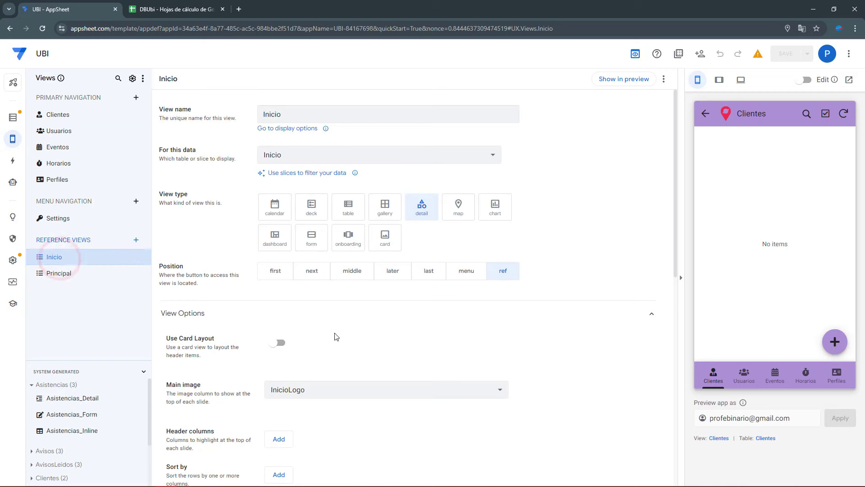
left_click(59, 220)
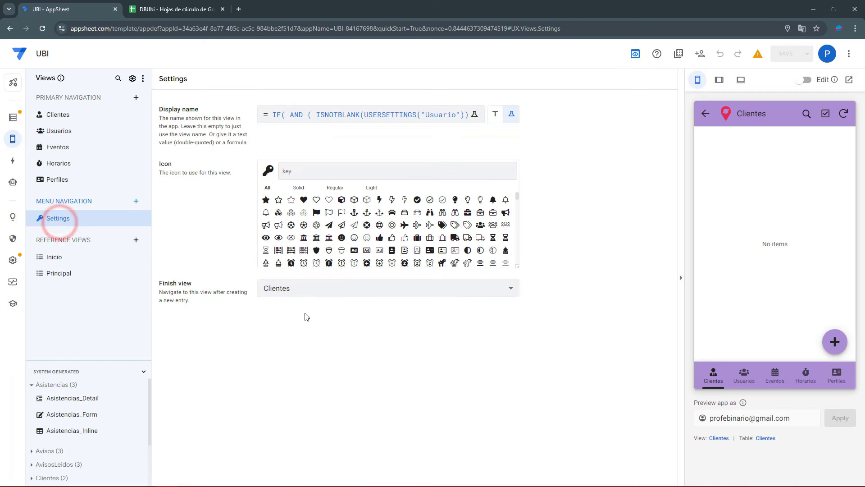
left_click(316, 294)
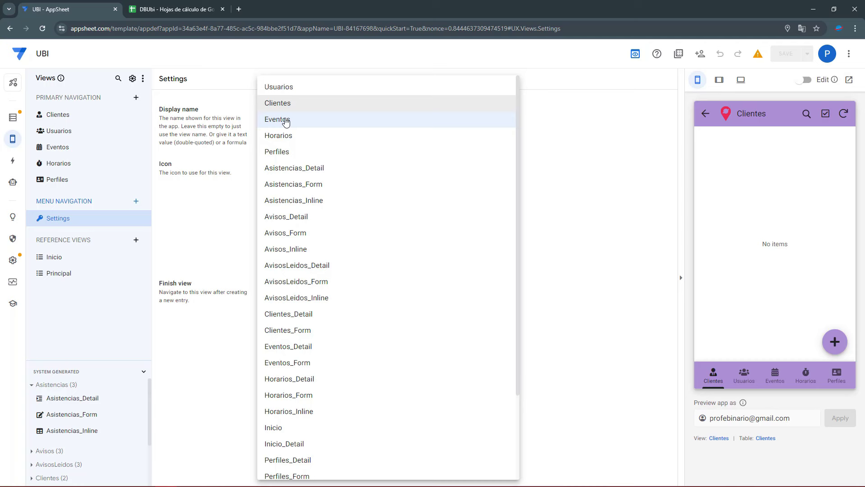
scroll(315, 180, "down", 3)
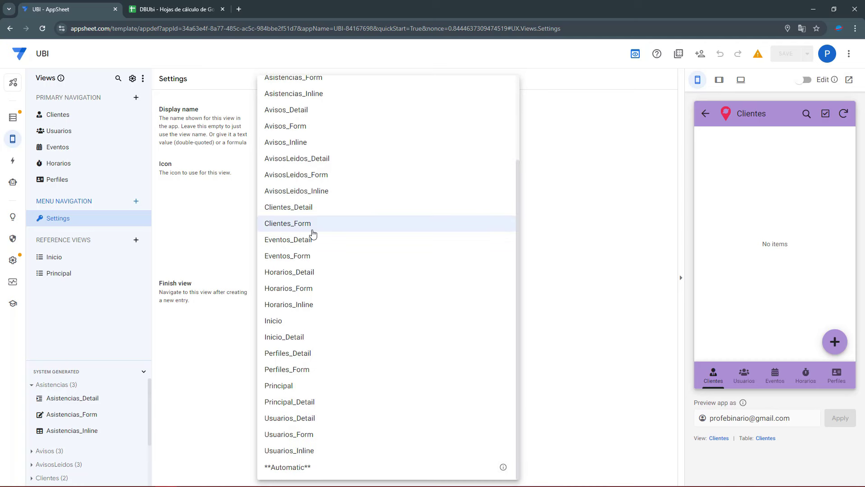
scroll(315, 229, "up", 3)
scroll(299, 386, "down", 10)
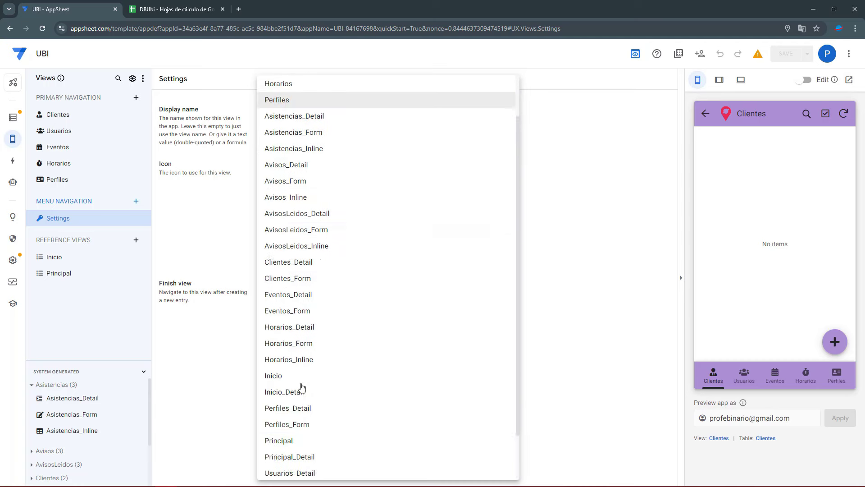
left_click(296, 385)
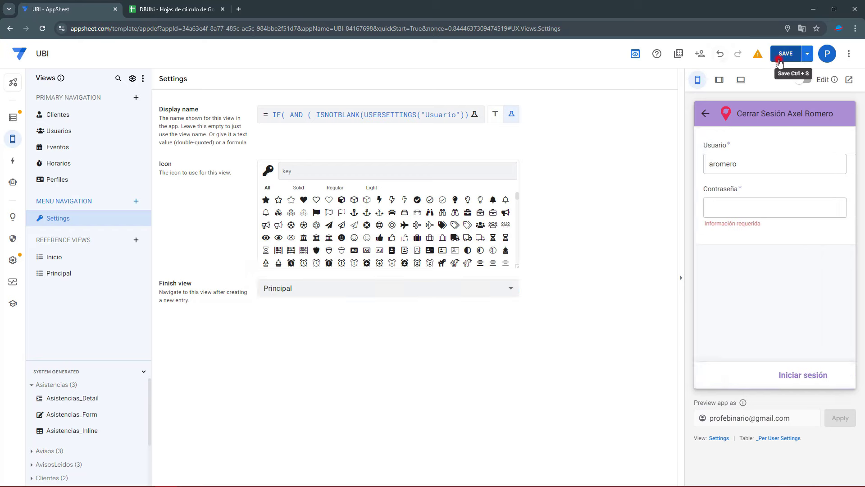
left_click(780, 55)
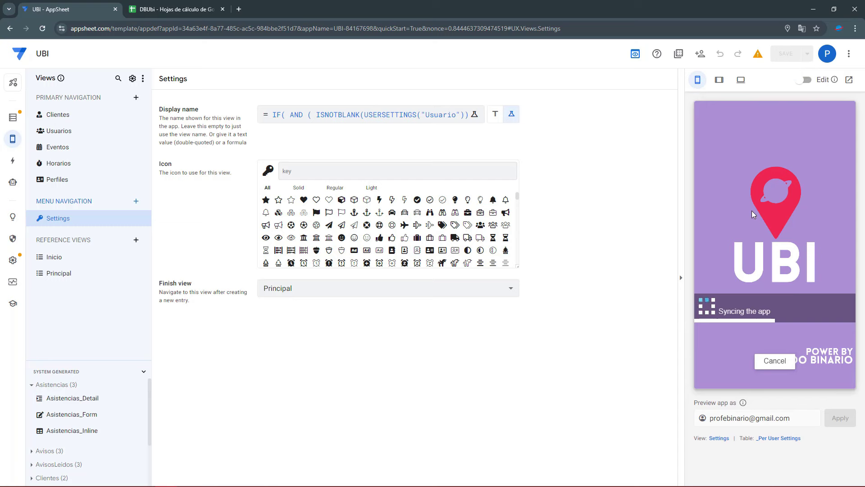
Sign in to the preview again and confirm the greeting shows the user's name with Buenas tardes
left_click(723, 158)
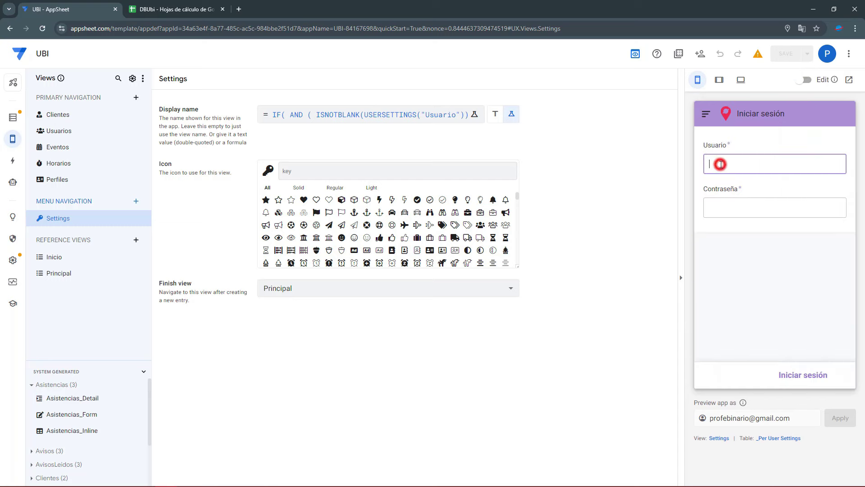
key("Tab")
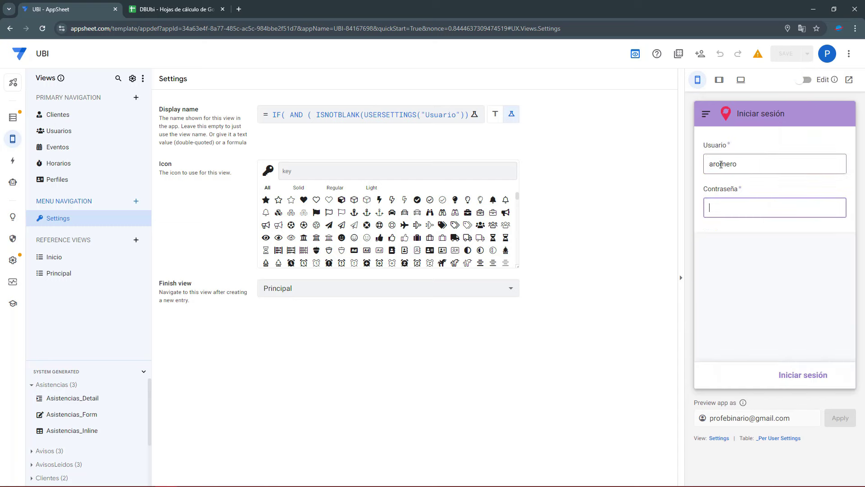
left_click(793, 372)
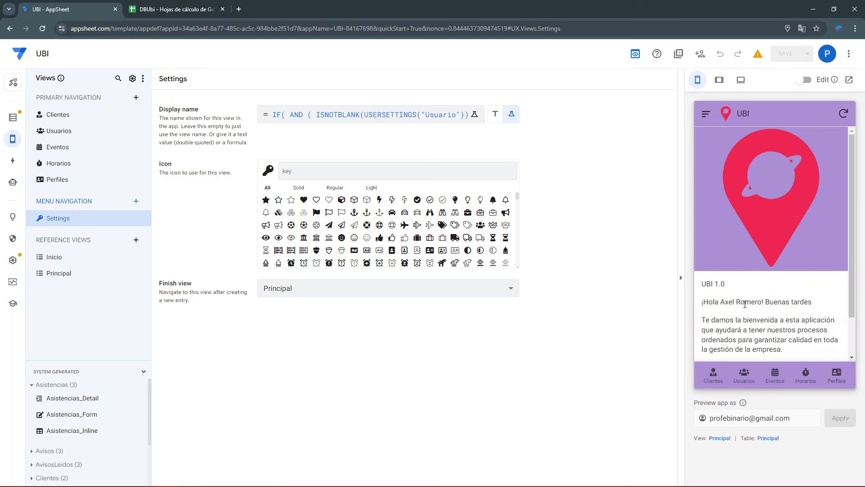
left_click_drag(711, 304, 808, 302)
left_click_drag(724, 302, 761, 309)
left_click(770, 442)
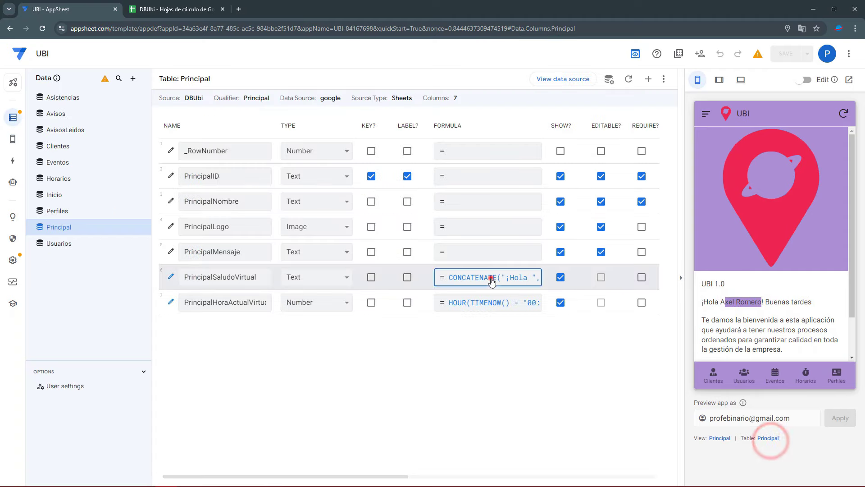
Inspect the Nombre argument in the PrincipalSaludoVirtual formula, then return to the data tables
left_click(491, 278)
left_click(463, 172)
double_click(359, 140)
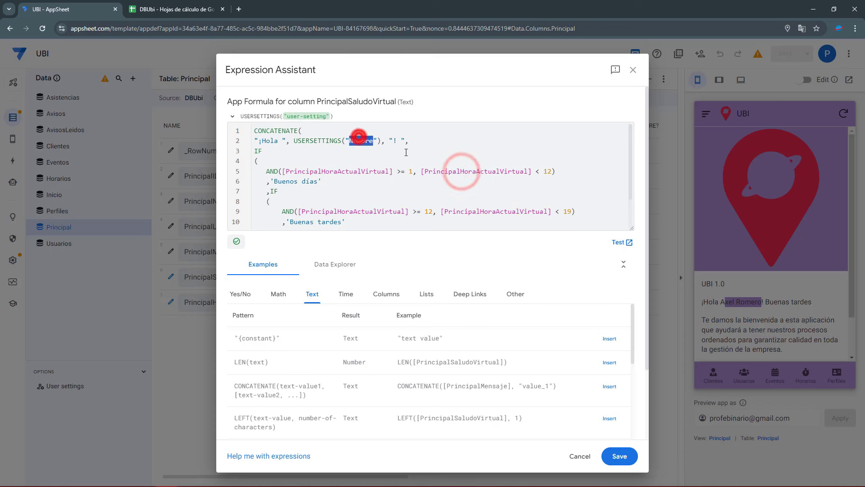
left_click(373, 141)
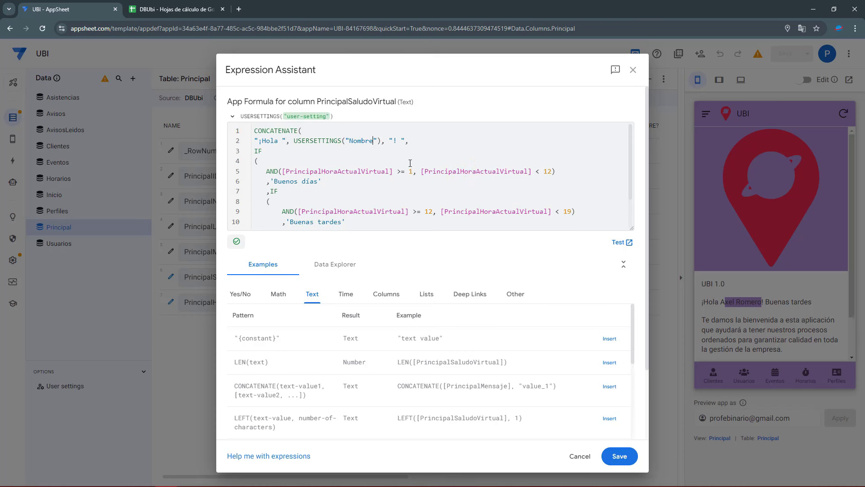
left_click(633, 70)
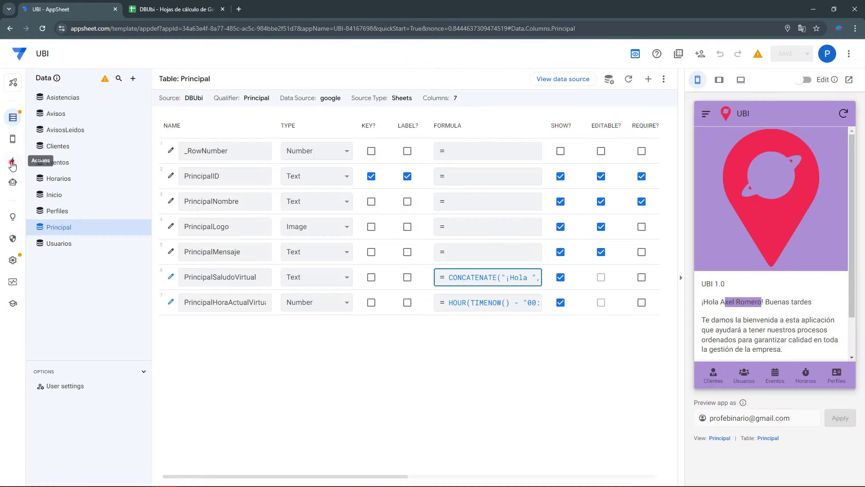
left_click(12, 162)
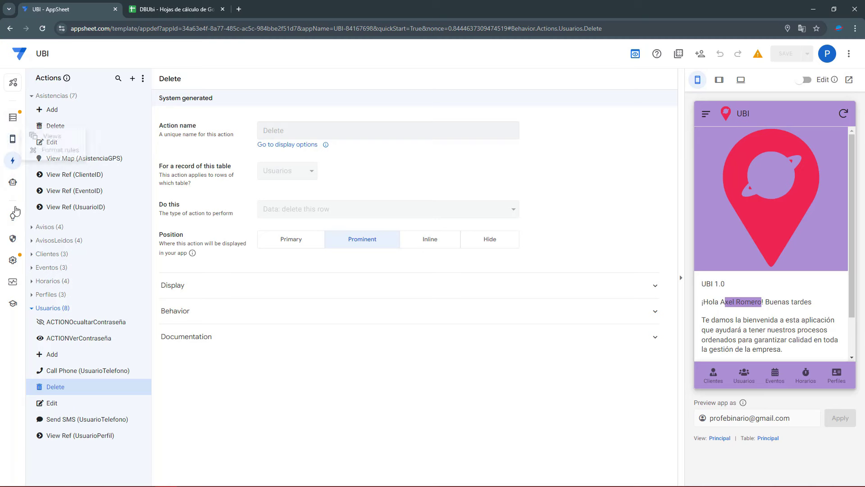
left_click(11, 119)
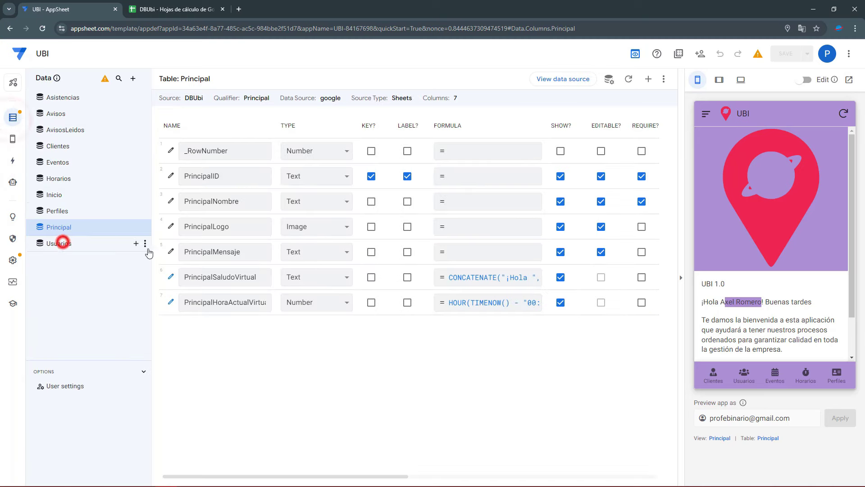
In User settings, pick spare Option 8 and copy the Nombre setting's LOOKUP formula
left_click(58, 242)
scroll(261, 283, "down", 1)
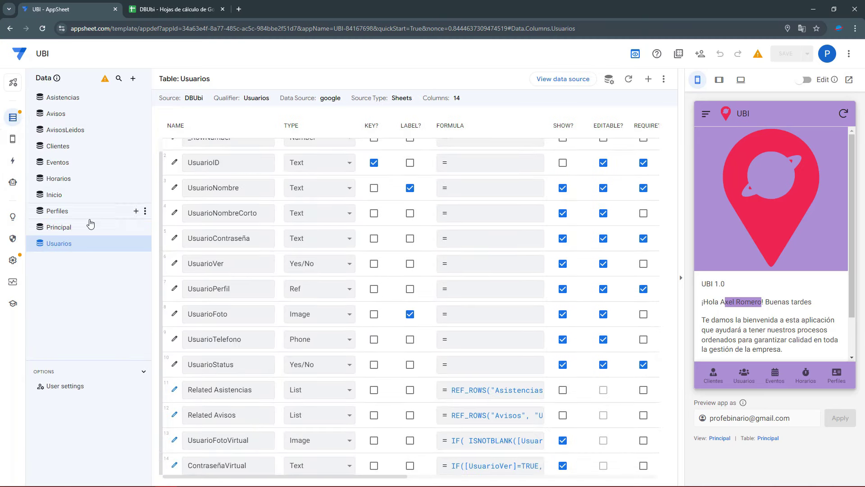
left_click(83, 386)
double_click(218, 260)
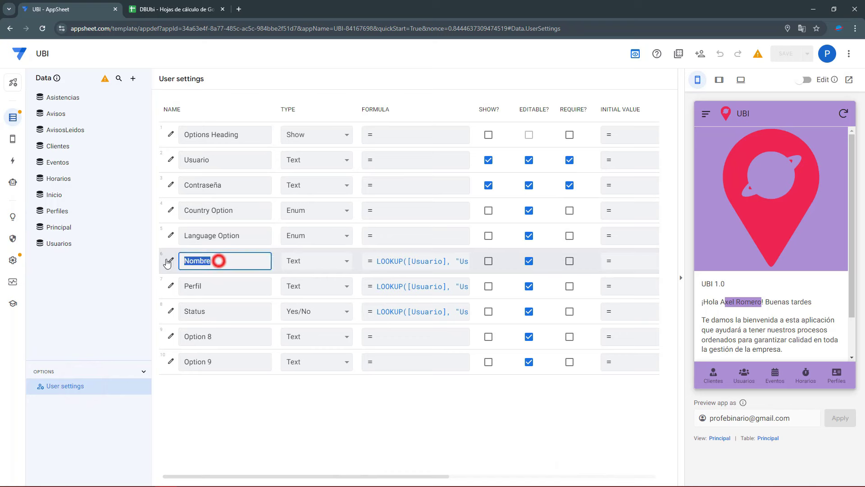
double_click(203, 284)
left_click(217, 335)
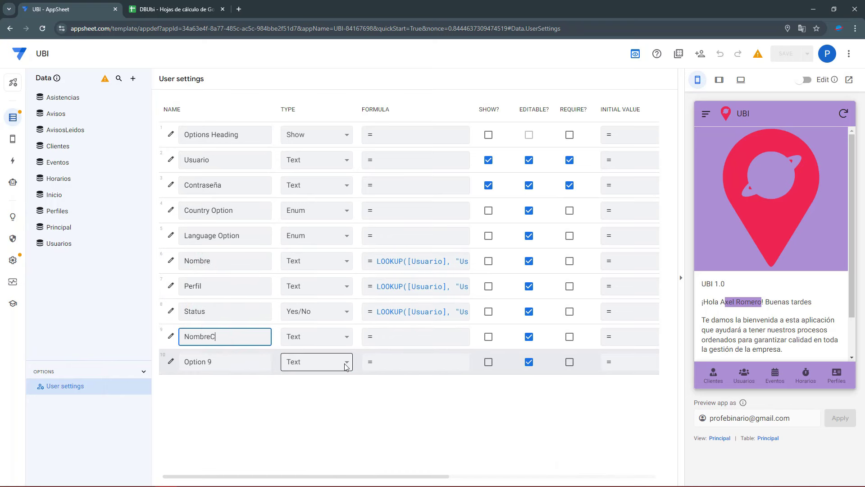
left_click(374, 264)
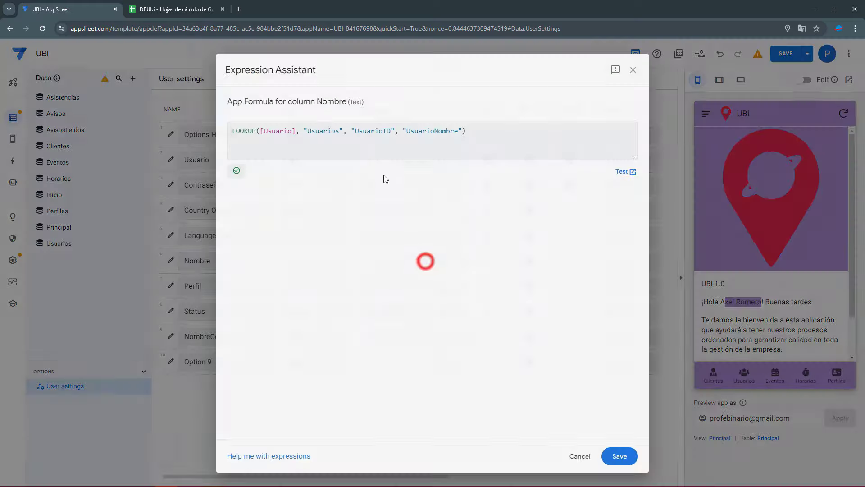
left_click_drag(471, 134, 231, 132)
key("ctrl+c")
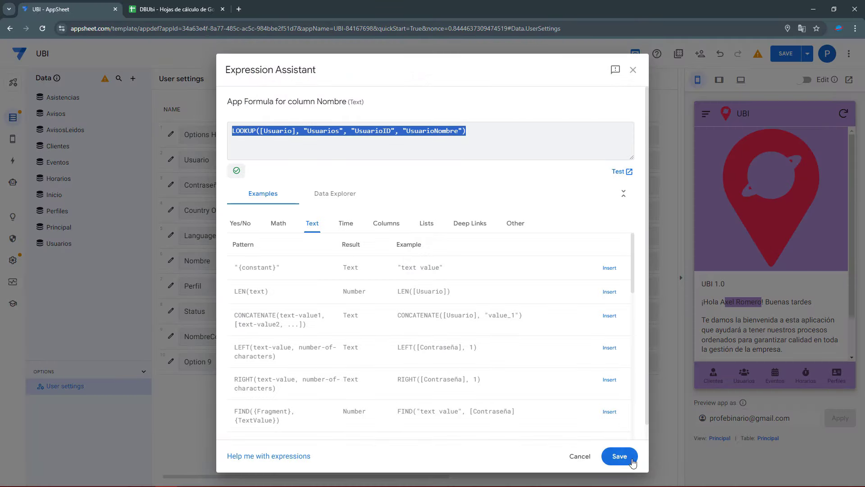
left_click(633, 462)
Give NombreCorto the pasted LOOKUP formula returning UsuarioNombreCorto from Usuarios, and save it
left_click(394, 340)
key("ctrl+v")
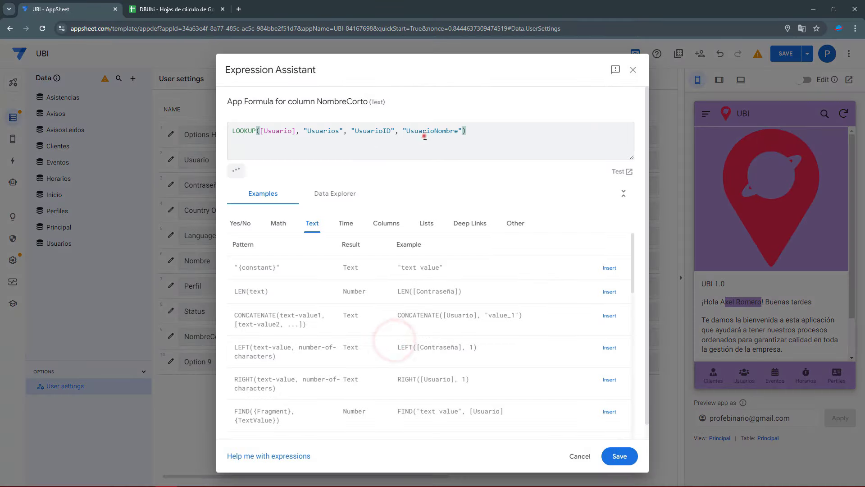
double_click(425, 134)
type("Usuario")
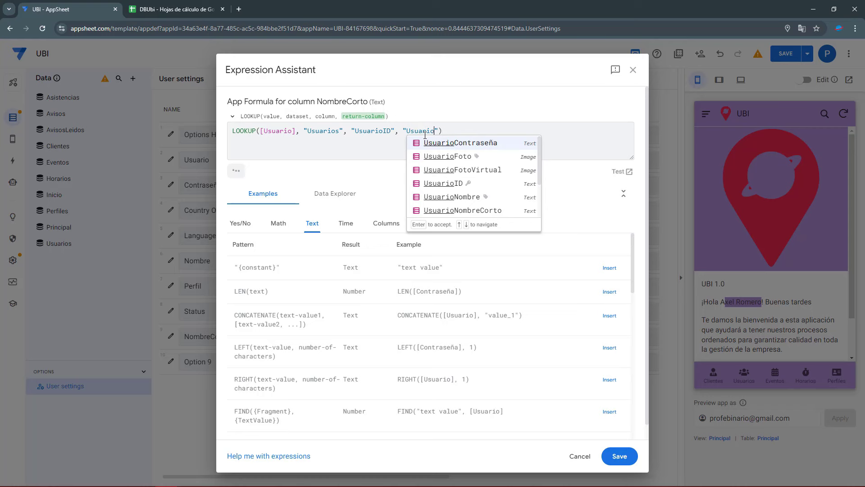
type("Nombre")
left_click(443, 156)
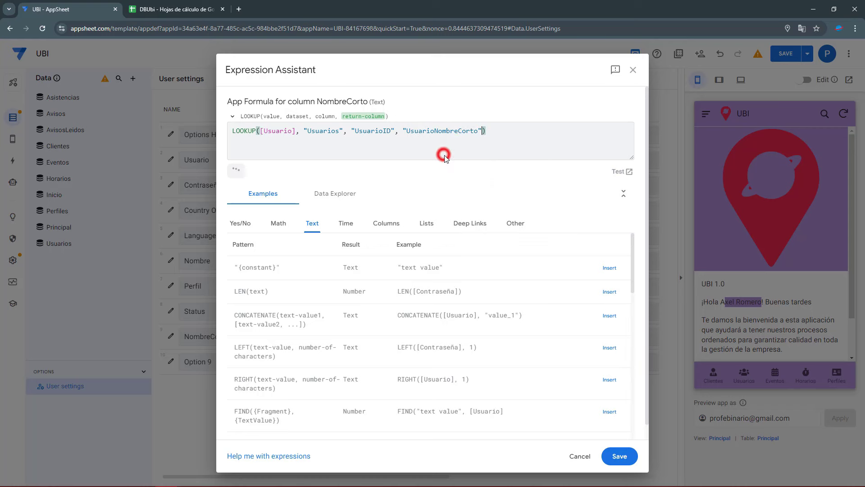
left_click(618, 456)
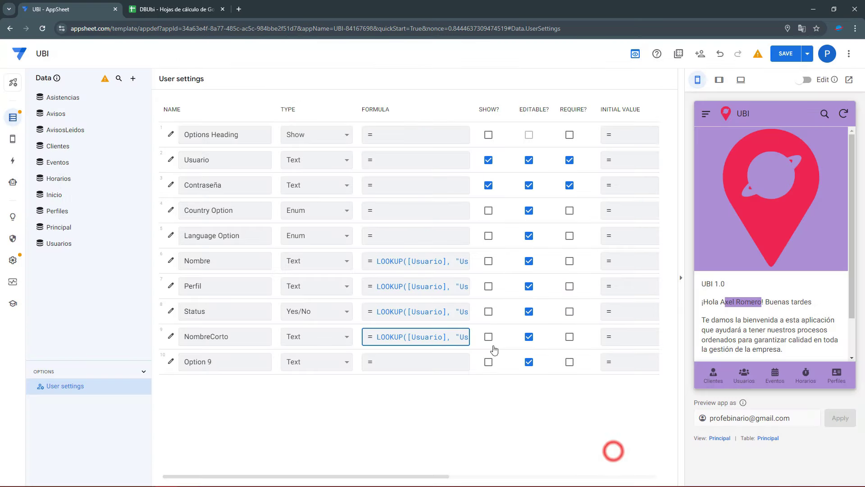
double_click(239, 337)
key("ctrl+c")
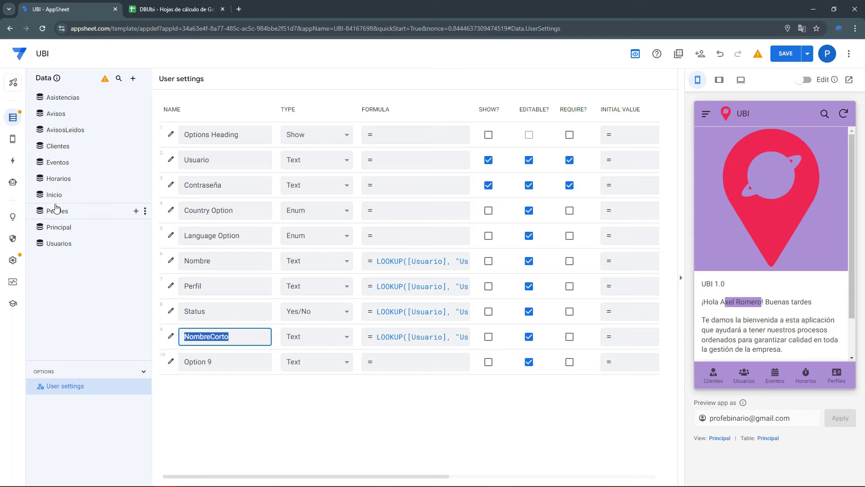
left_click(58, 227)
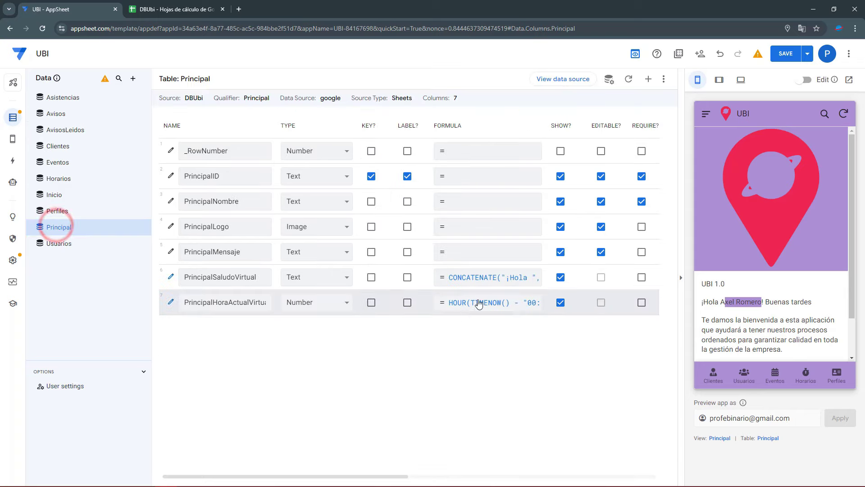
Change the greeting's USERSETTINGS argument to NombreCorto and save the formula and app
left_click(487, 278)
double_click(363, 141)
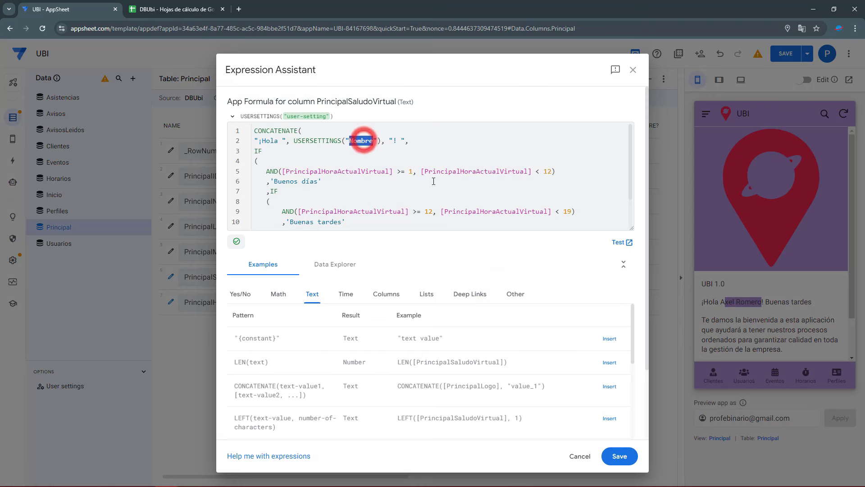
key("ctrl+v")
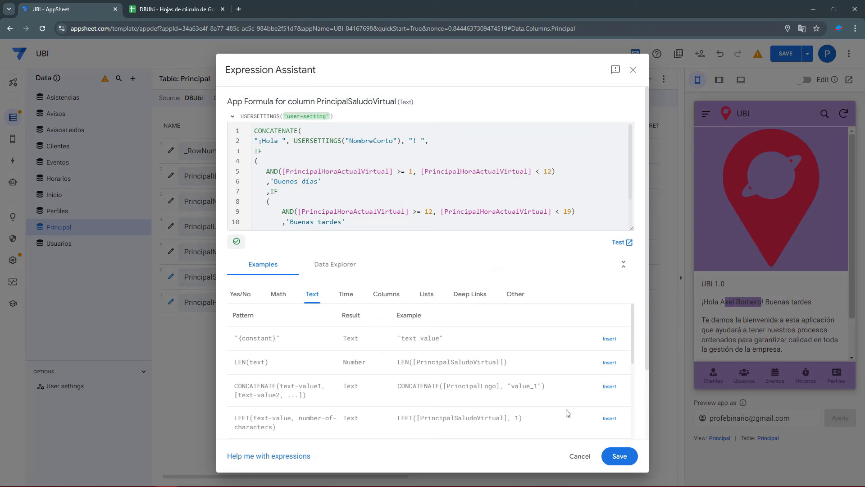
left_click(618, 456)
left_click(789, 55)
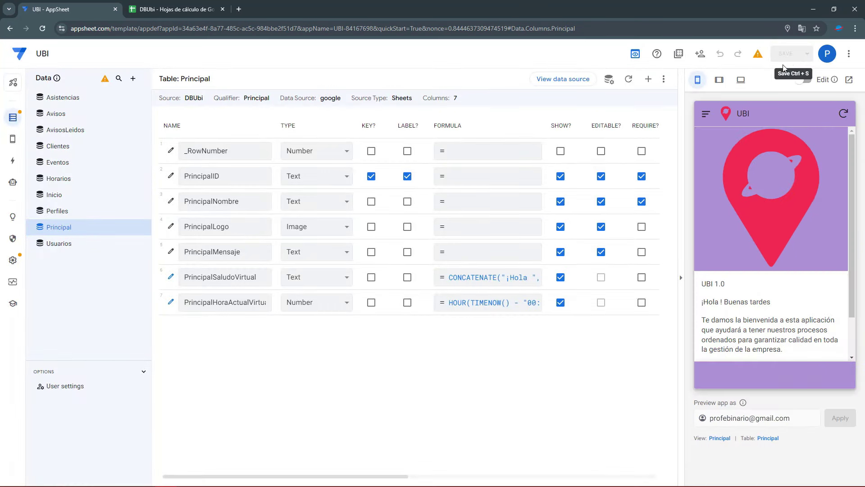
Sign in to the preview as the test user and check the short-name Buenas tardes greeting
left_click(706, 114)
left_click(739, 156)
left_click(734, 164)
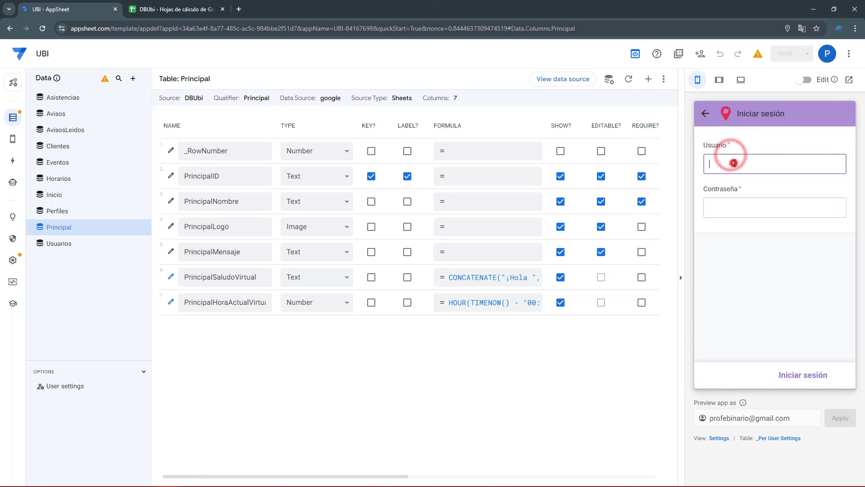
key("Tab")
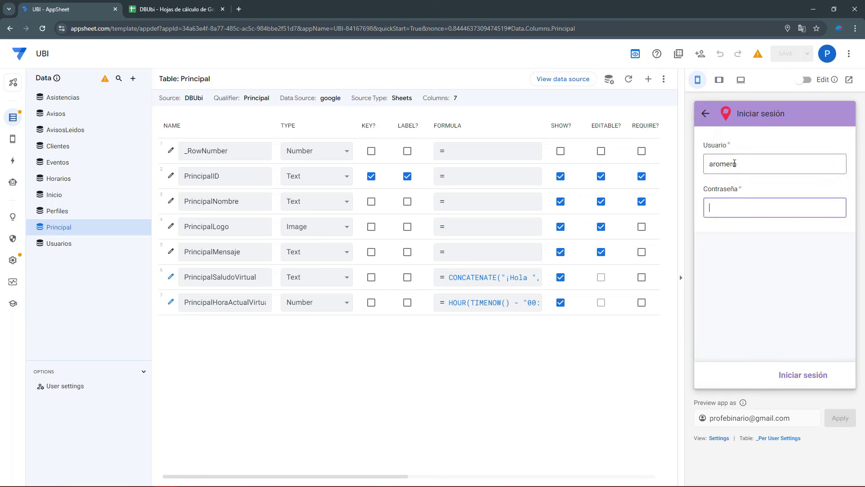
left_click(793, 382)
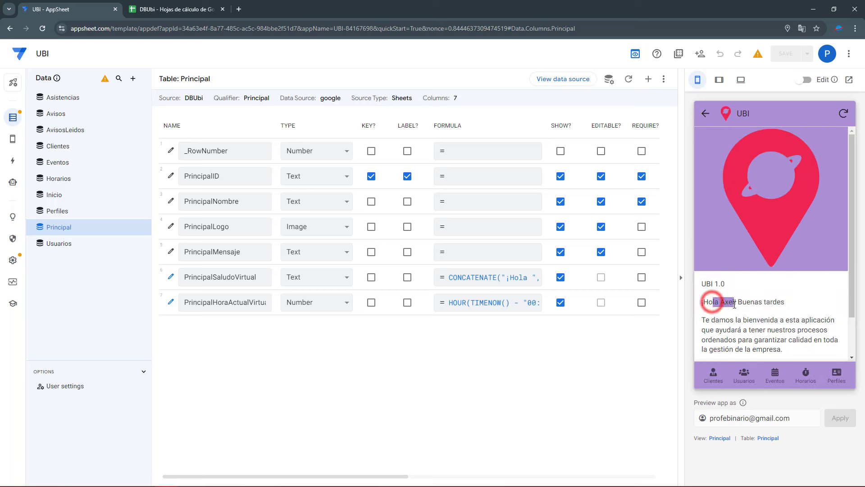
left_click_drag(747, 302, 781, 302)
left_click(761, 312)
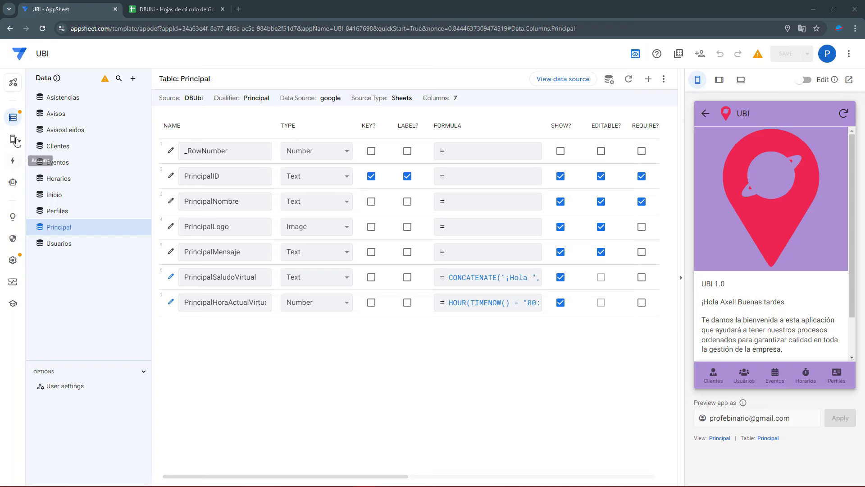
Create a new blank format rule and name it FORMATONombreApp
mouse_move(16, 141)
left_click(52, 155)
left_click(132, 80)
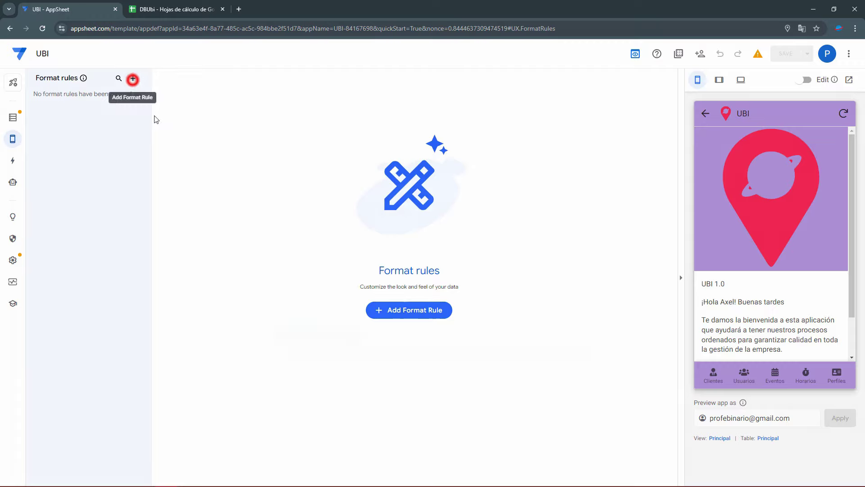
left_click(314, 331)
left_click_drag(322, 116, 248, 118)
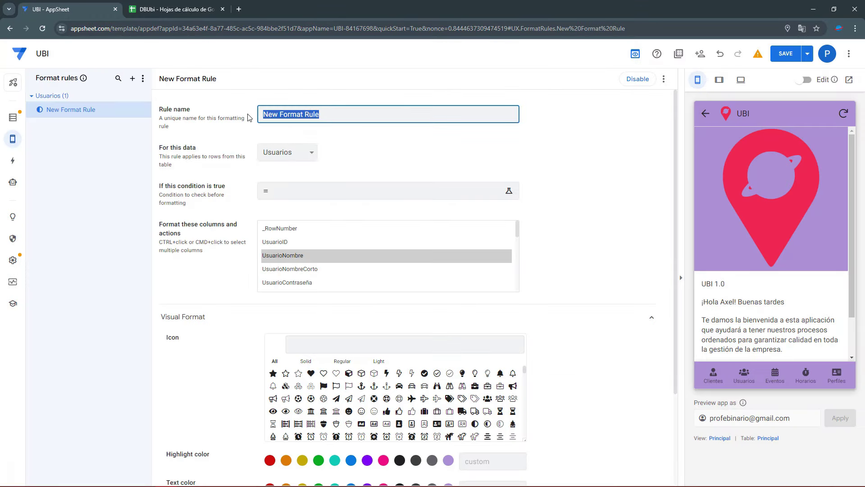
type("FORMATONombreApp")
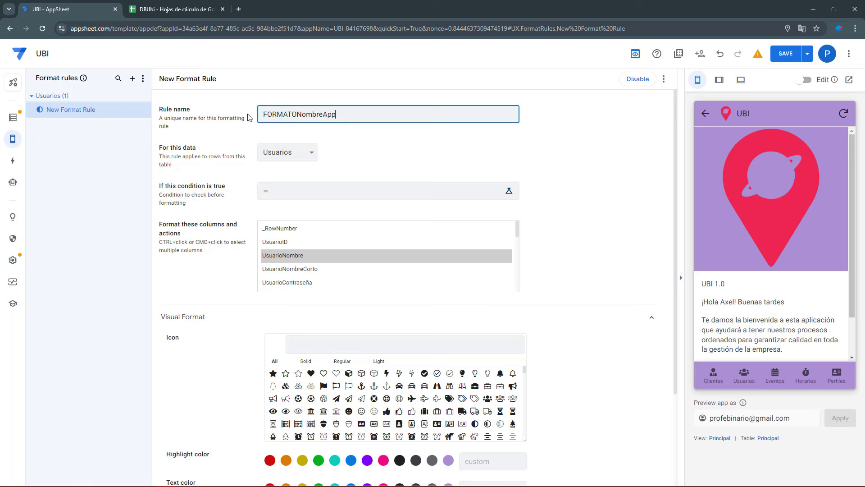
Apply the rule to the Principal table's PrincipalNombre column
left_click(295, 153)
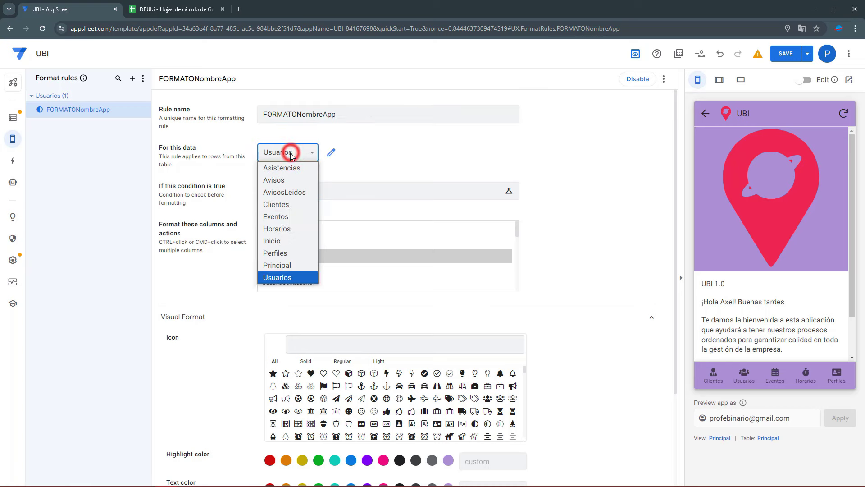
left_click(277, 263)
scroll(291, 274, "down", 1)
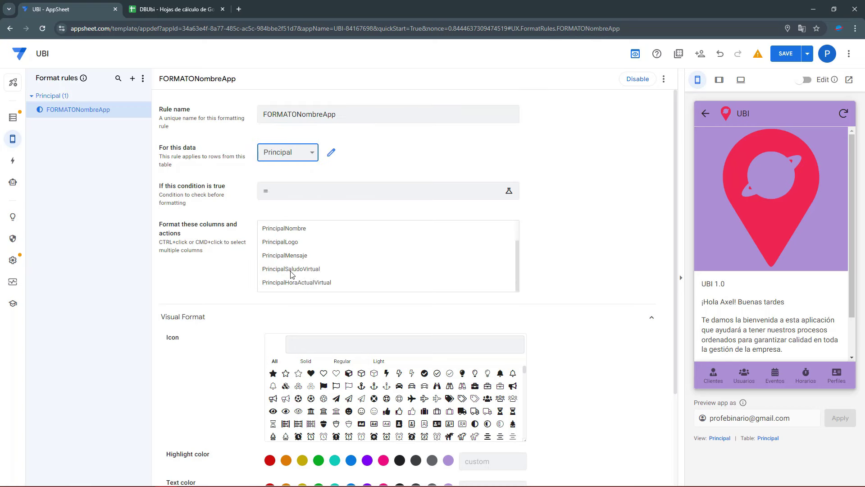
scroll(298, 267, "up", 1)
left_click(297, 256)
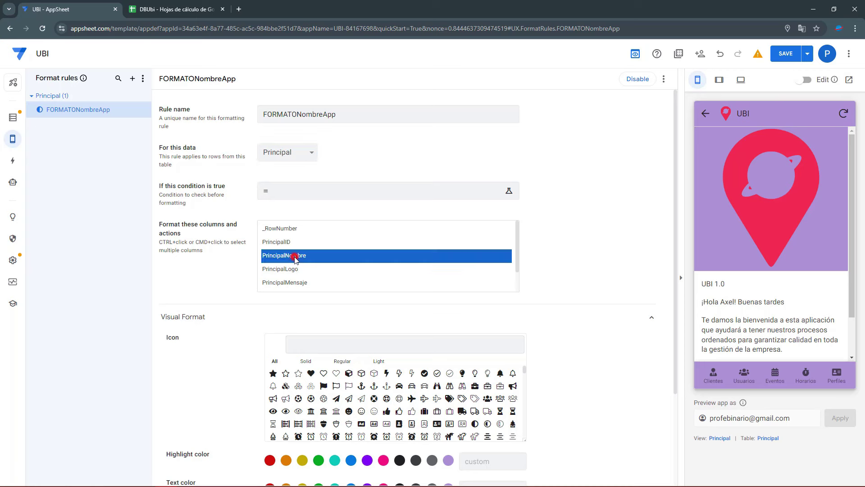
scroll(444, 392, "down", 2)
Set the rule's text colour to red #ed264f
type("#ab8ed7")
left_click(548, 373)
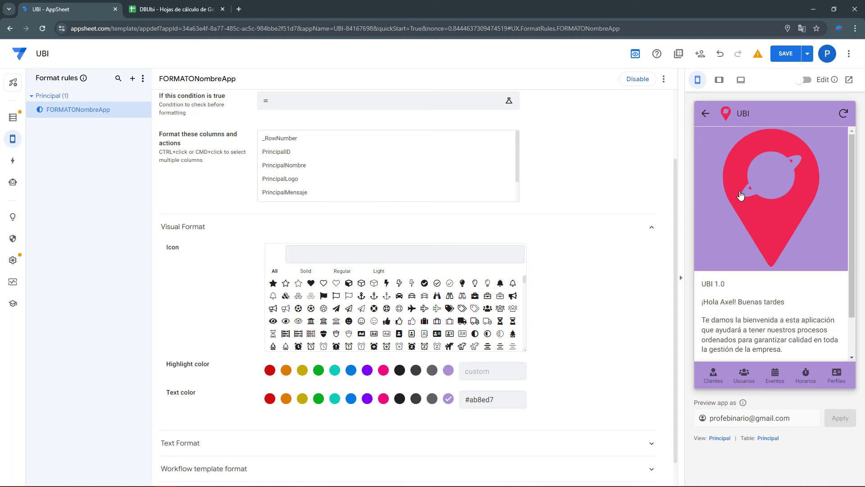
left_click_drag(466, 399, 507, 399)
type("#ed264f")
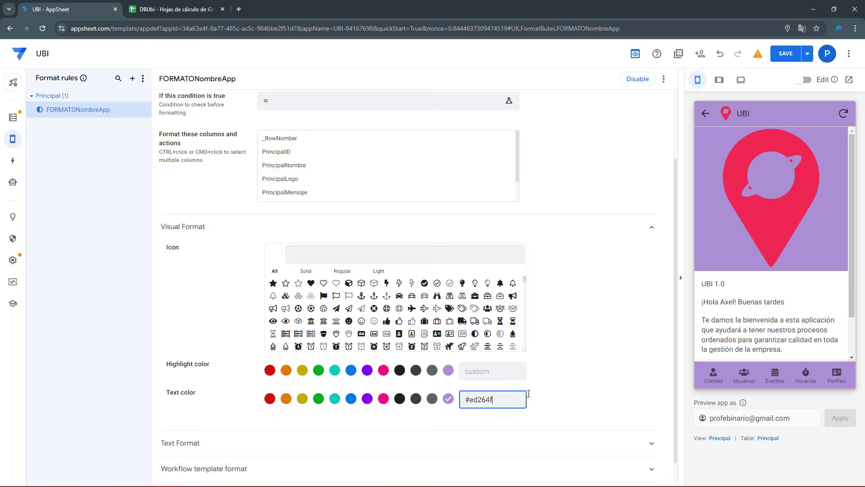
scroll(233, 408, "down", 1)
Make the text bold at size 1.3 and save the rule
left_click(216, 408)
scroll(271, 405, "down", 2)
left_click(312, 351)
left_click(312, 353)
left_click(279, 401)
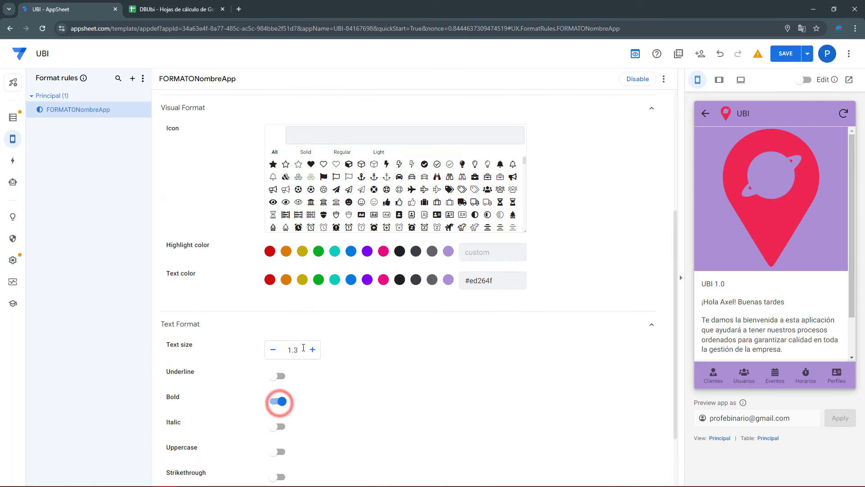
left_click(787, 54)
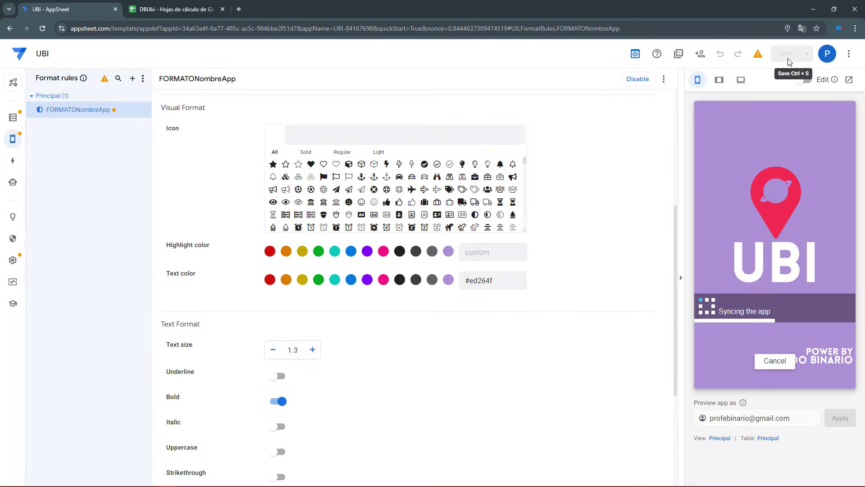
Confirm PrincipalNombre as the rule's column and save the rule again
scroll(347, 199, "up", 1)
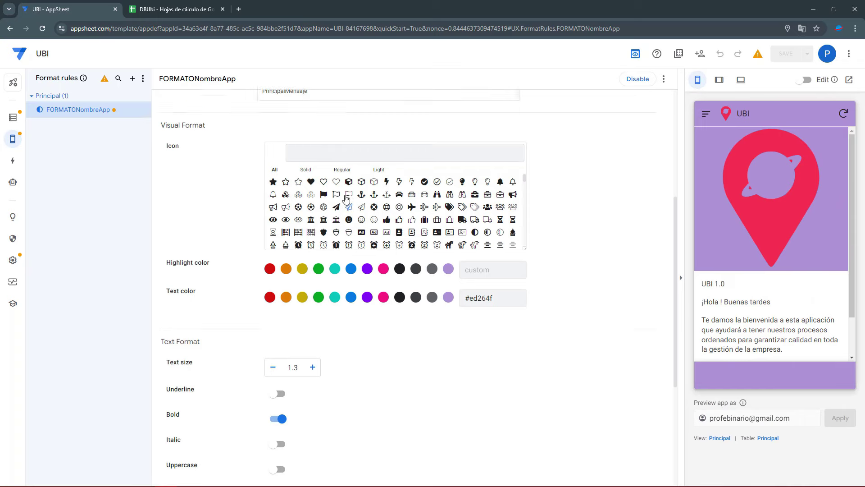
scroll(347, 200, "up", 3)
scroll(315, 163, "down", 2)
scroll(315, 163, "up", 5)
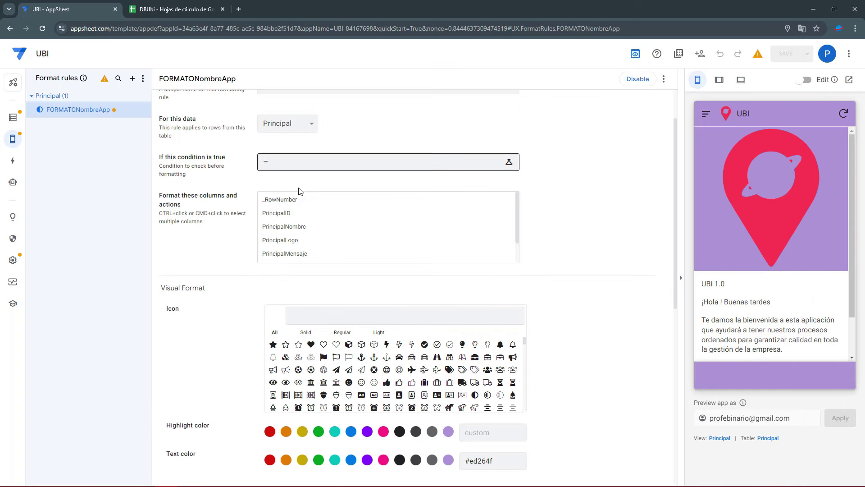
left_click(292, 227)
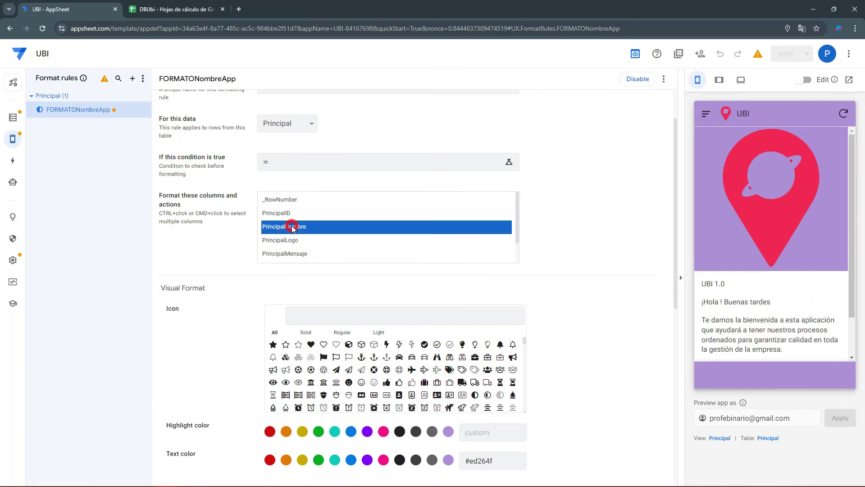
left_click(619, 233)
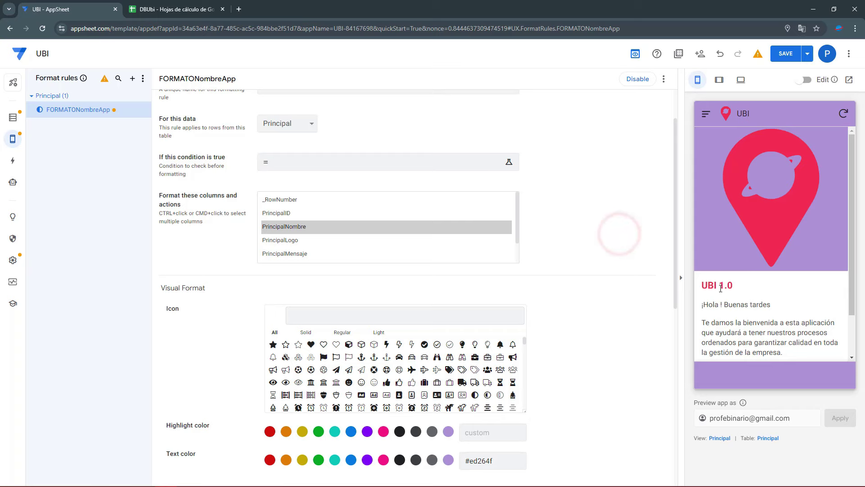
left_click(779, 55)
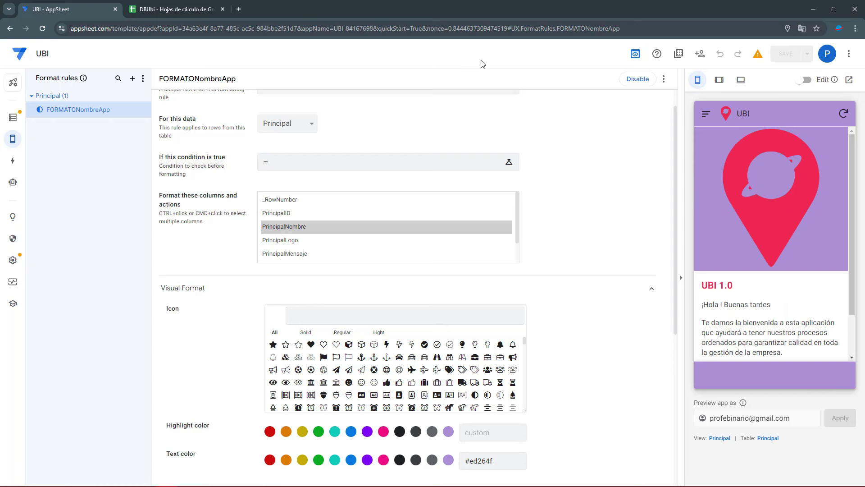
scroll(608, 126, "up", 1)
left_click(663, 79)
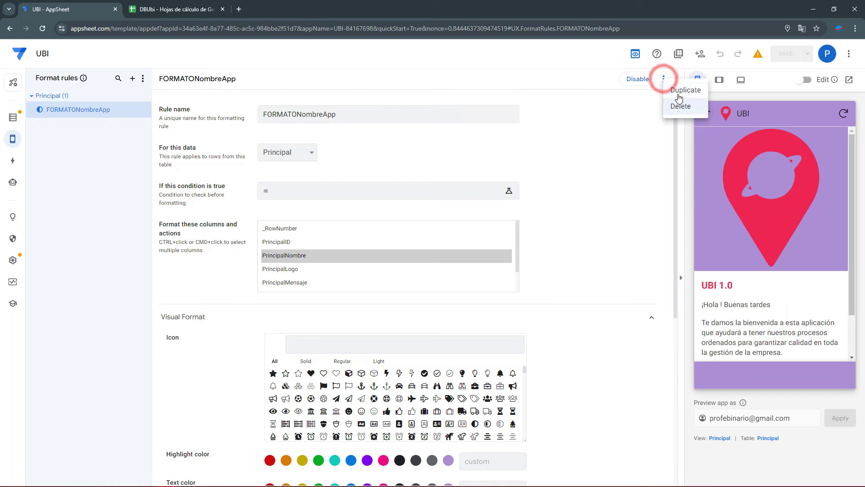
Duplicate the rule as FORMATOSaludoApp, targeting the PrincipalSaludoVirtual column
left_click(677, 95)
left_click_drag(355, 113, 297, 116)
type("Salud")
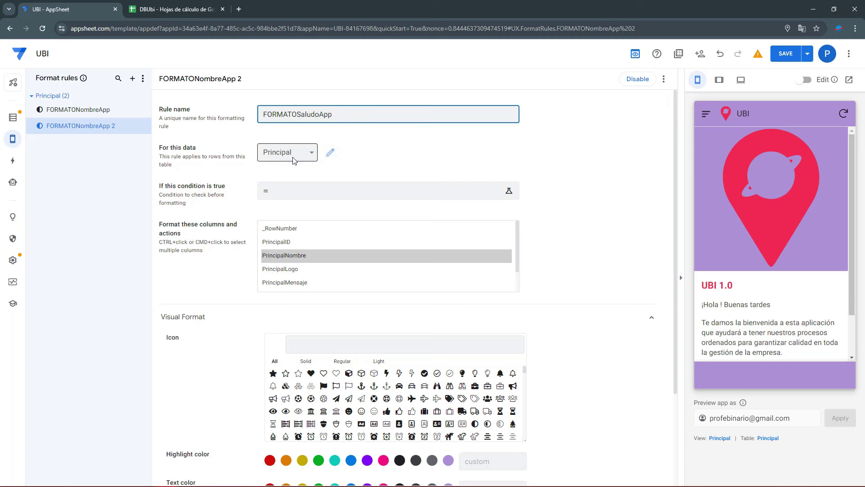
scroll(302, 259, "down", 1)
left_click(304, 270)
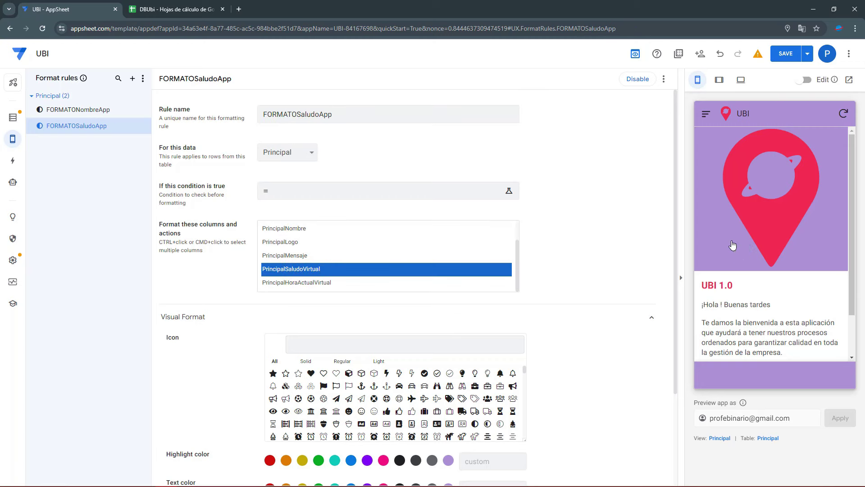
Change the copied rule's text colour to lavender #ab8ed7
scroll(488, 449, "down", 2)
left_click_drag(498, 400, 470, 402)
left_click(585, 379)
scroll(384, 423, "down", 1)
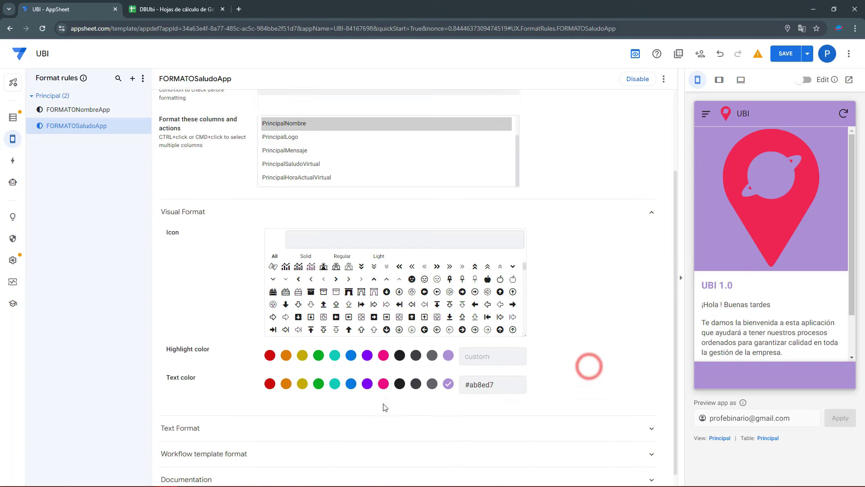
left_click(201, 414)
scroll(252, 410, "down", 3)
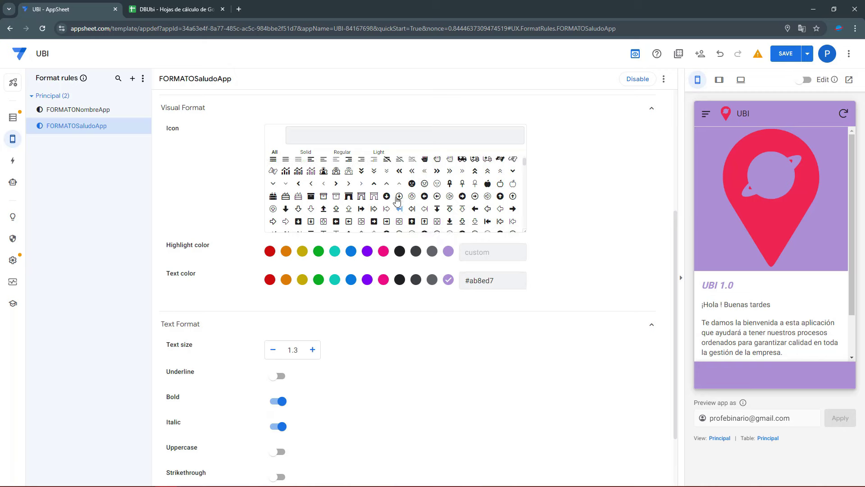
Apply the rule to PrincipalSaludoVirtual with text size 1 and save it
scroll(247, 197, "up", 2)
scroll(247, 197, "up", 3)
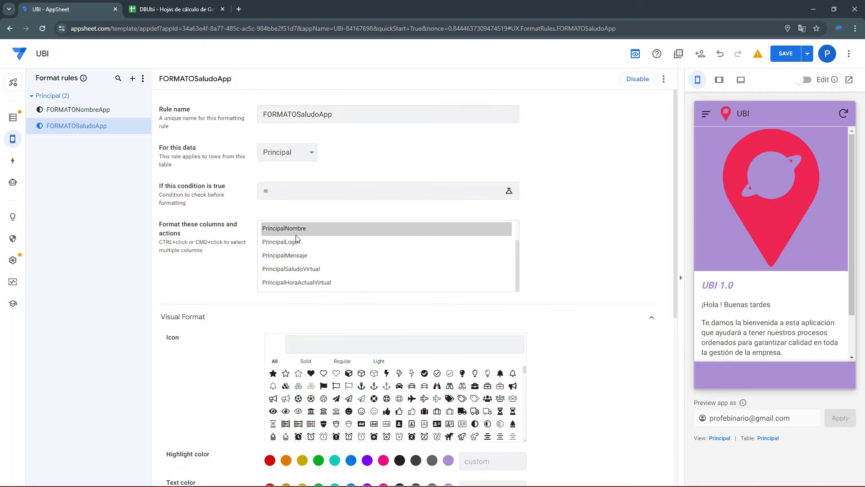
scroll(296, 238, "down", 1)
left_click(307, 227)
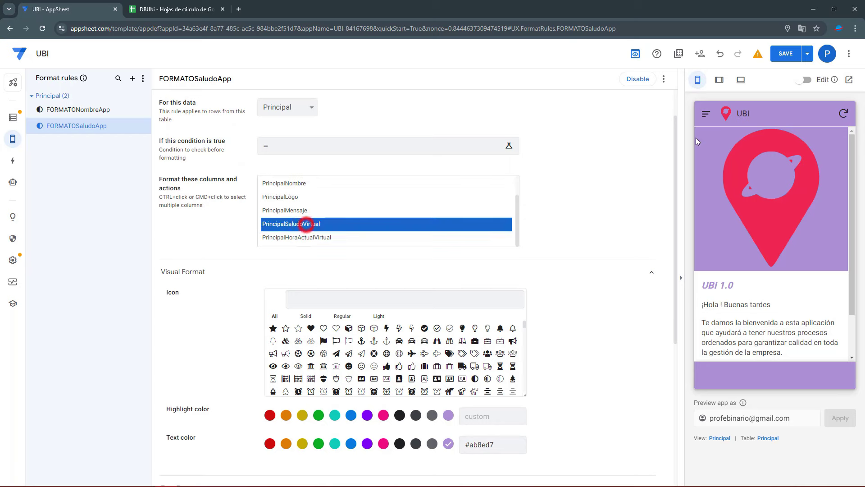
left_click(786, 54)
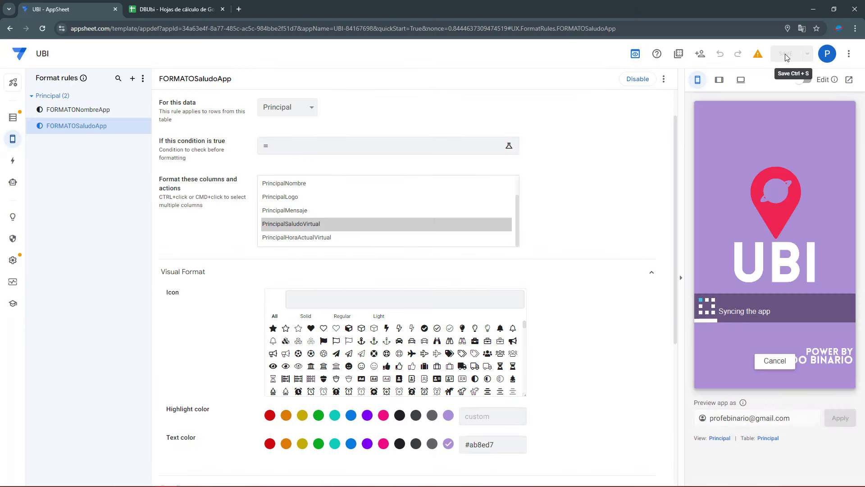
scroll(296, 278, "down", 5)
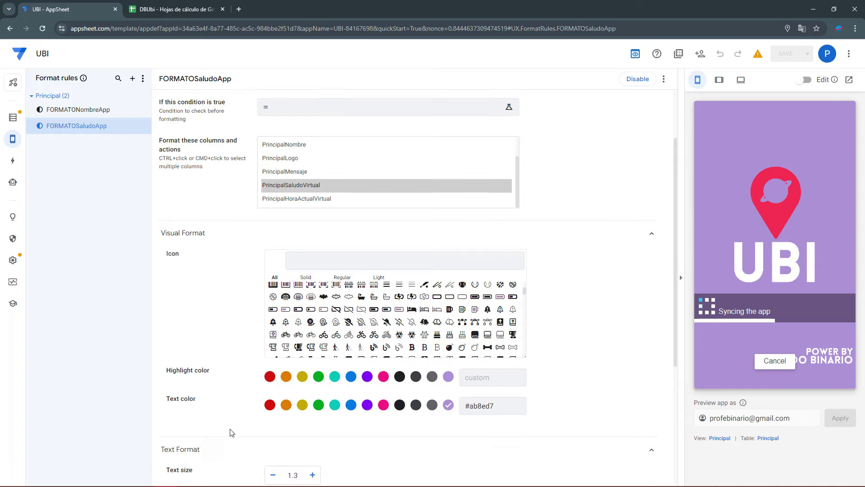
left_click(274, 270)
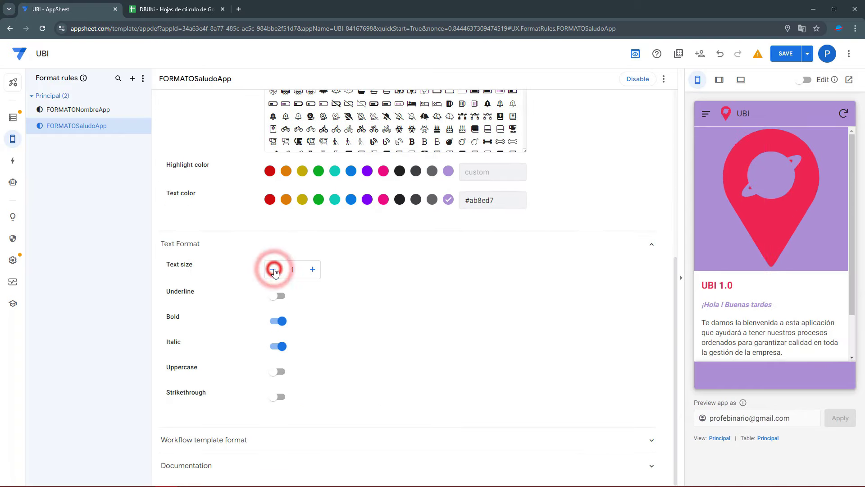
left_click(781, 56)
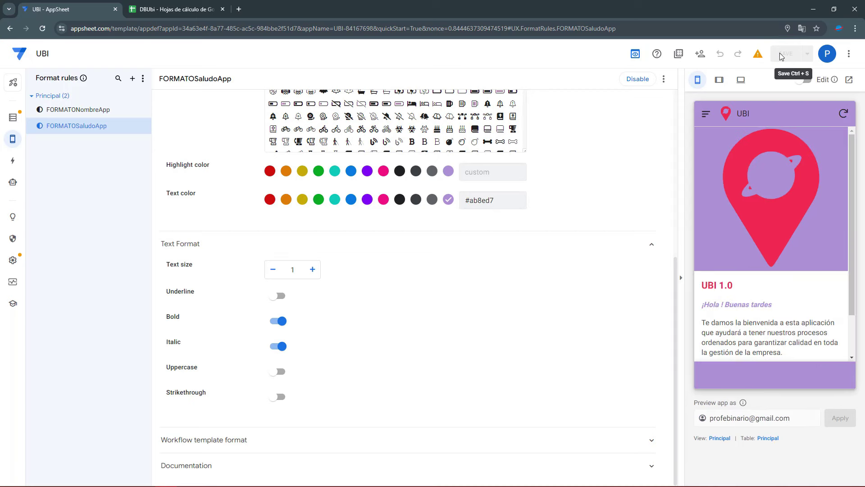
Open the preview's Iniciar sesión form and start typing a username in Usuario
left_click(707, 115)
left_click(729, 163)
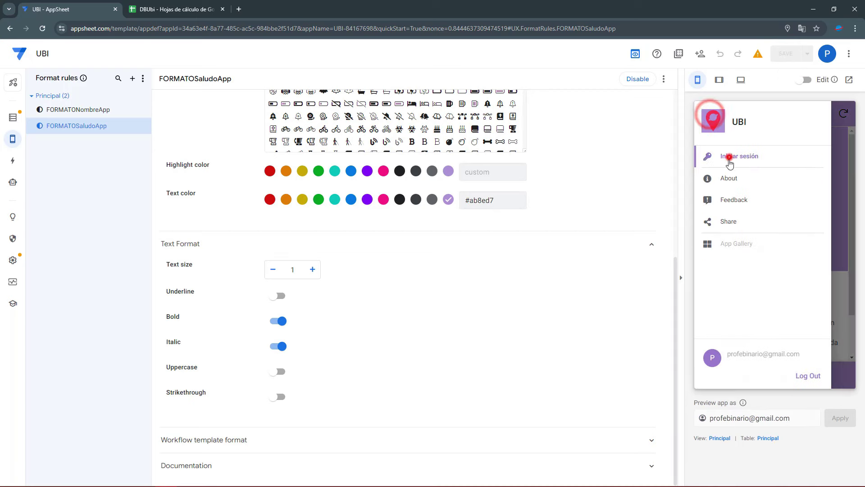
left_click(739, 165)
type("aro")
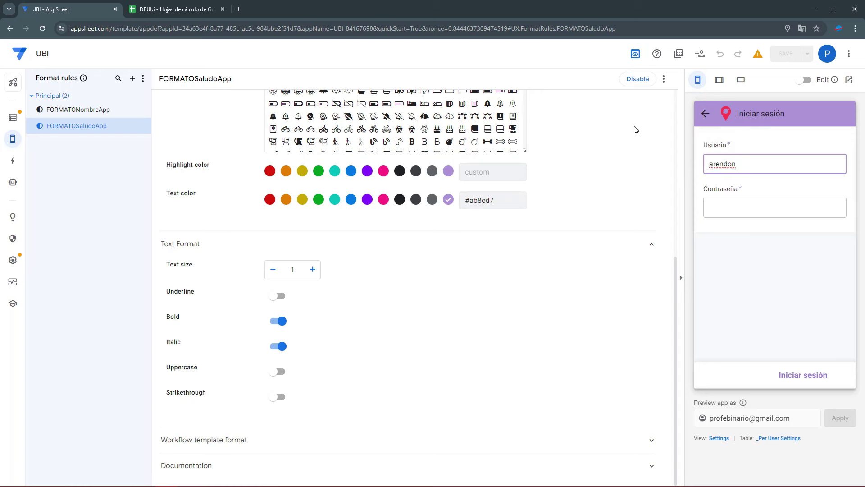
Copy the username from Usuarios cell A3 into the preview's Usuario field
left_click(175, 9)
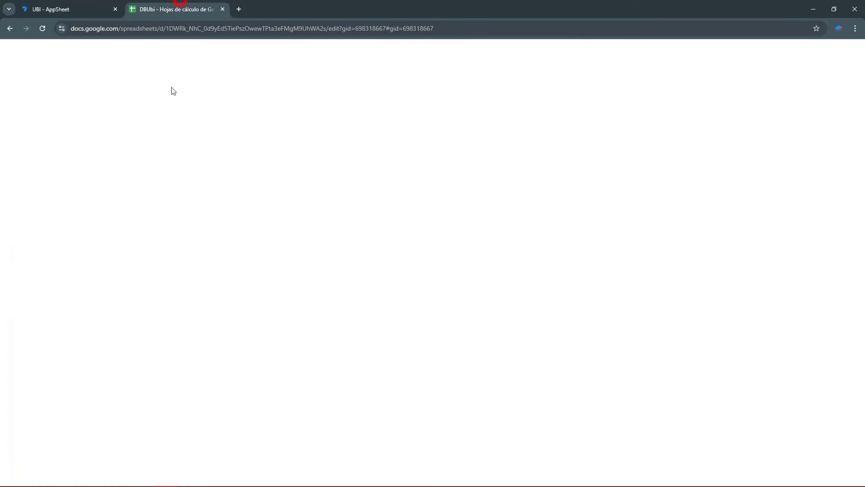
left_click(166, 477)
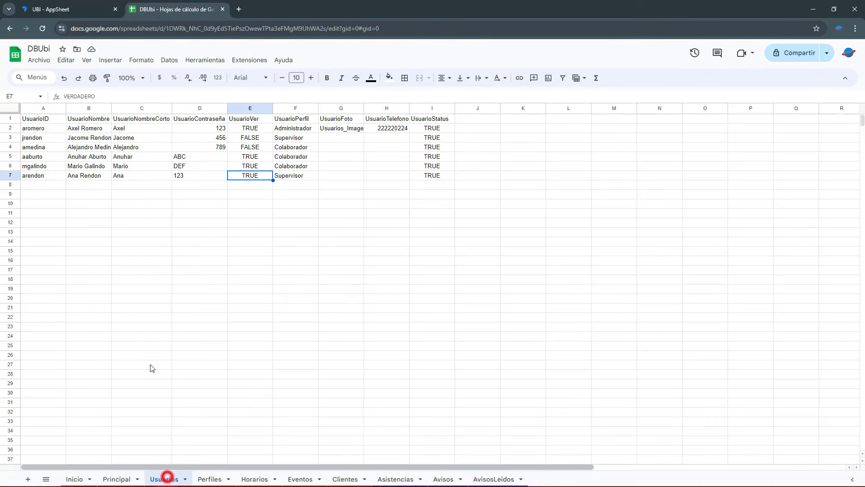
left_click(38, 138)
key("ctrl+c")
left_click(49, 8)
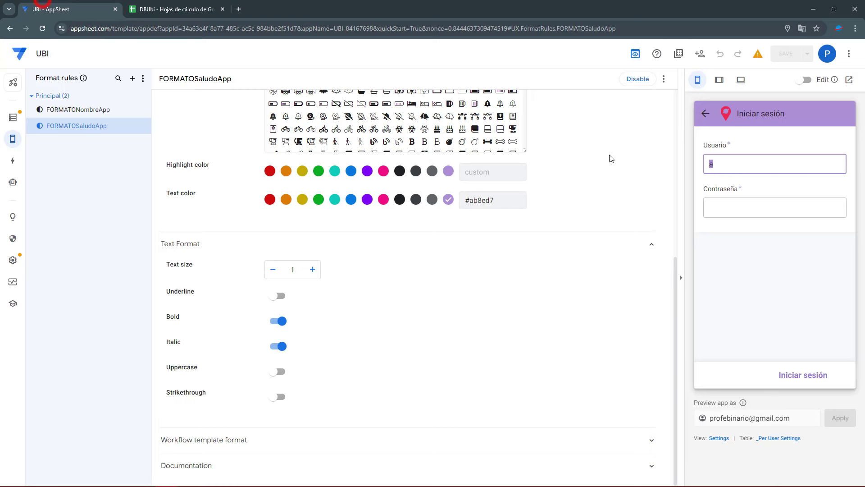
key("ctrl+v")
Copy the password from cell D3 into Contraseña and sign in
left_click(151, 9)
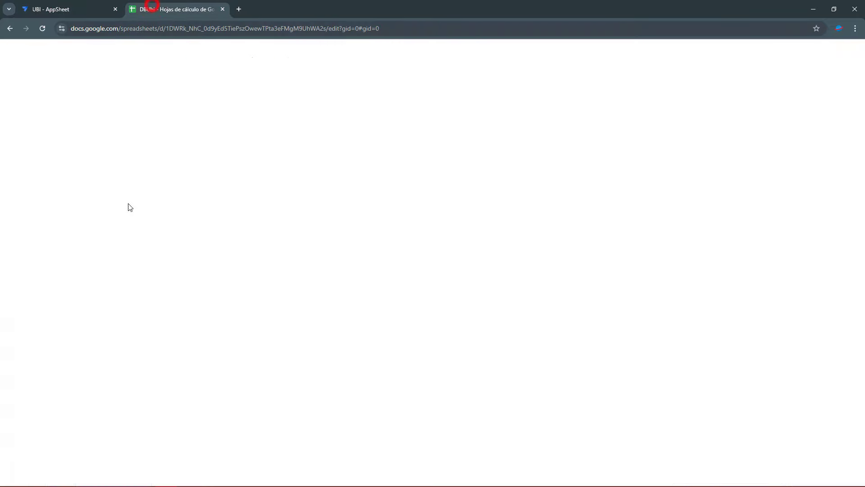
left_click(221, 138)
key("ctrl+c")
left_click(86, 9)
left_click(731, 206)
key("ctrl+v")
left_click(799, 374)
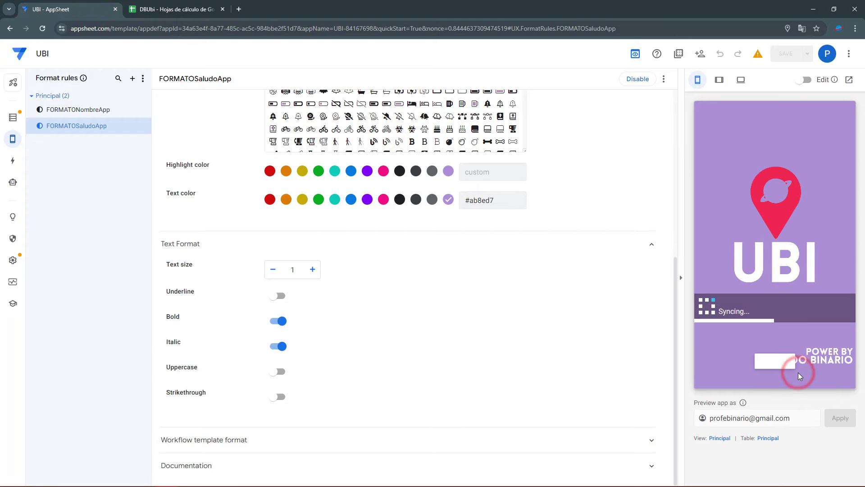
Check the user's full and short names in B3 and C3, then select 'Buenas tardes' in the preview
left_click(205, 6)
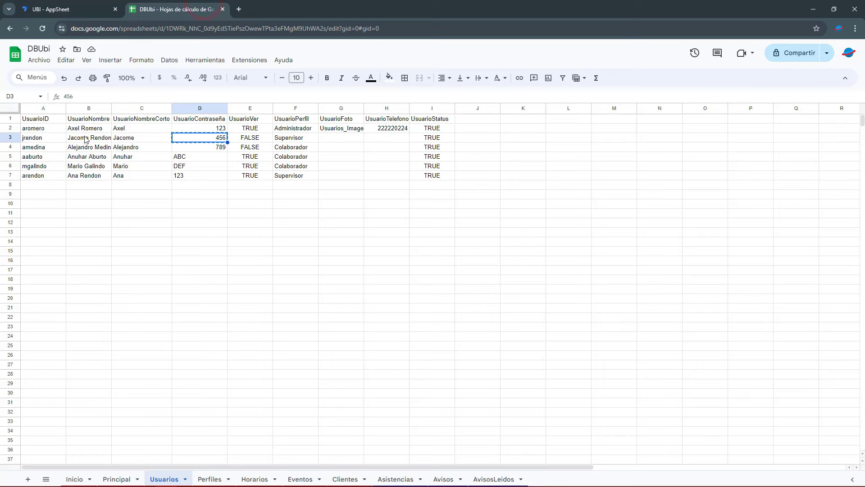
left_click(86, 138)
left_click(127, 144)
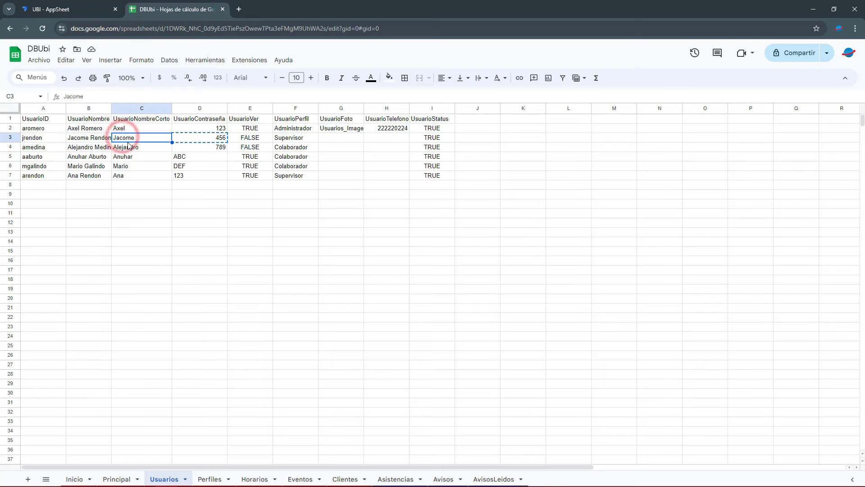
left_click(76, 9)
left_click(710, 304)
left_click_drag(763, 305, 794, 304)
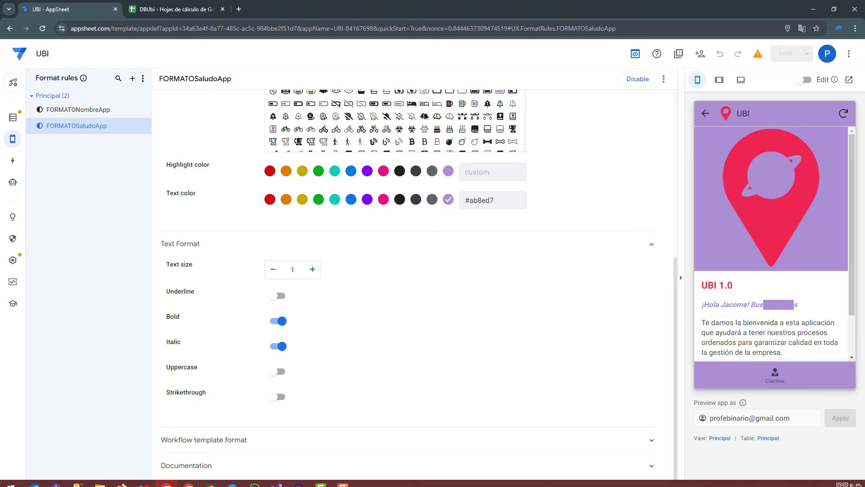
Clear the greeting selection and open the Principal table's column list
mouse_move(850, 483)
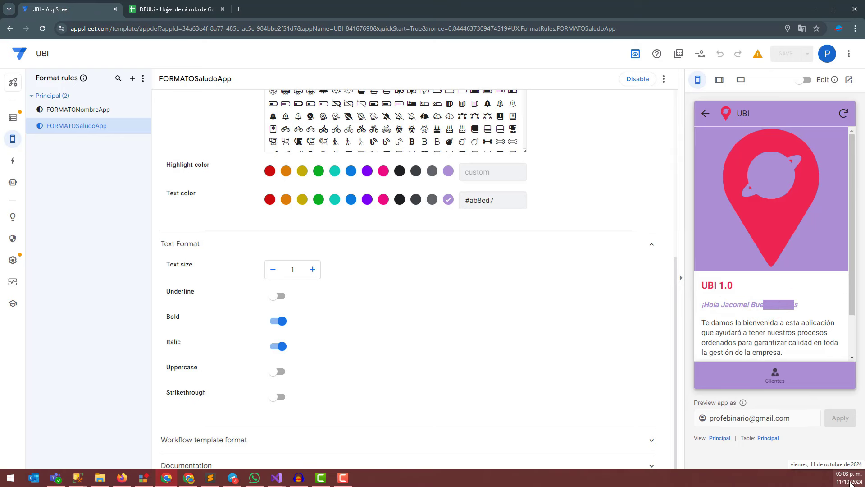
left_click(800, 330)
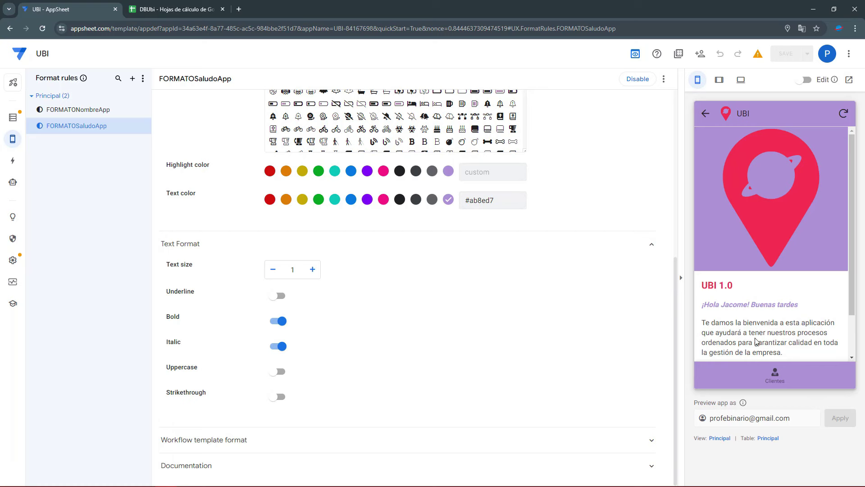
left_click(766, 438)
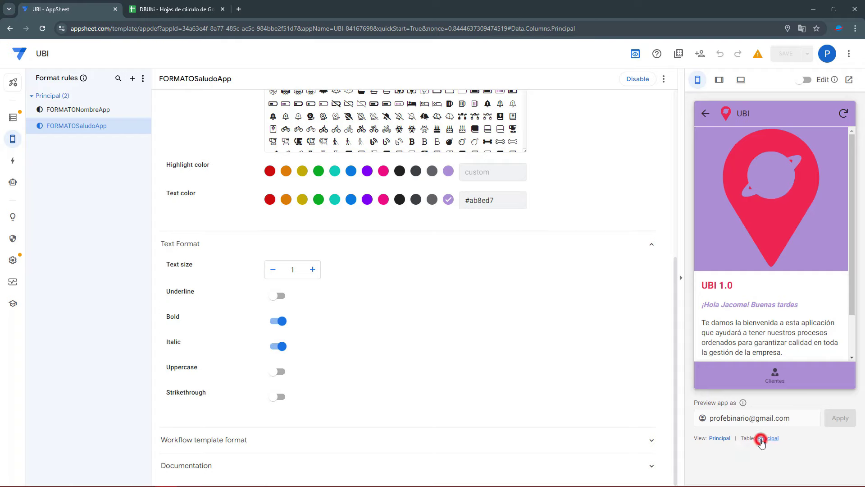
Insert a sun emoji ☀ before 'Buenos días' in the greeting formula
left_click(498, 277)
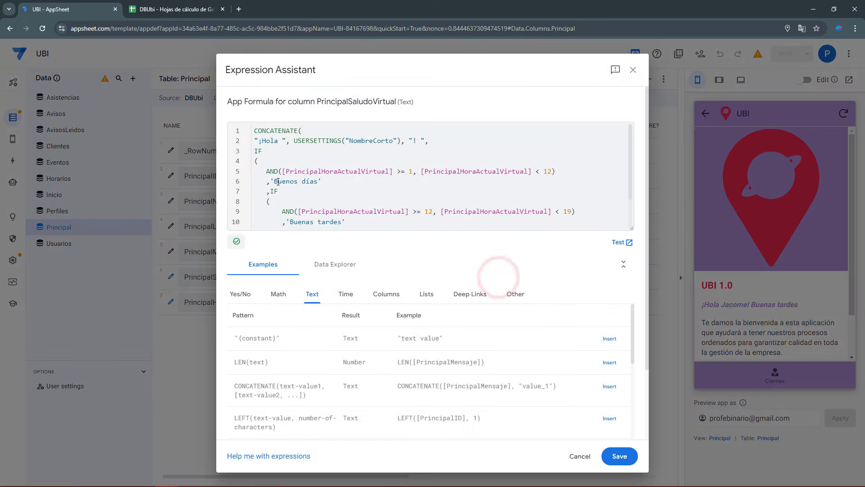
left_click(273, 181)
key("super+period")
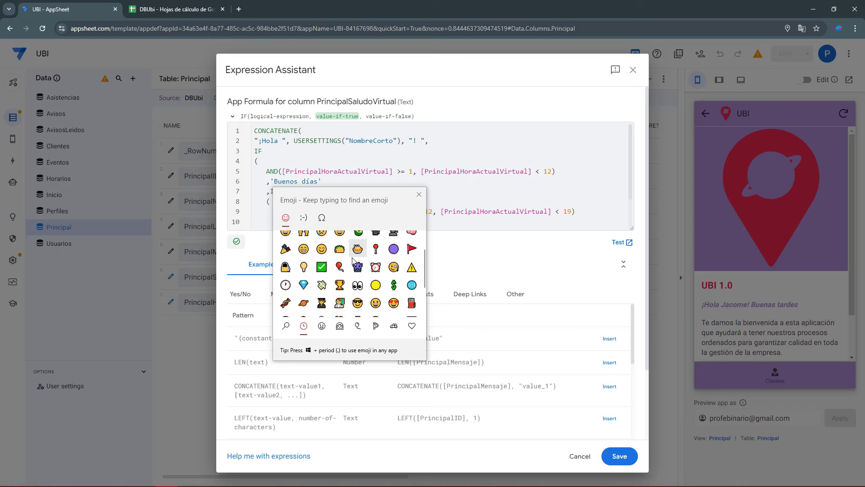
scroll(361, 276, "down", 3)
type("sol")
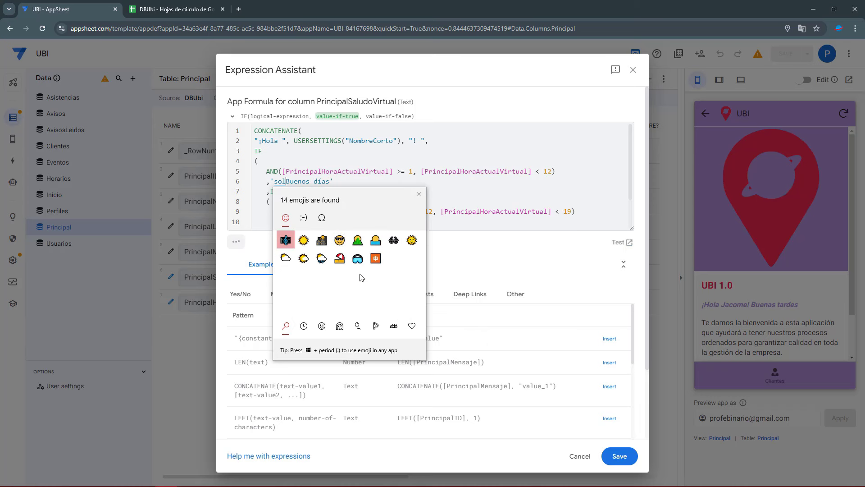
left_click(279, 181)
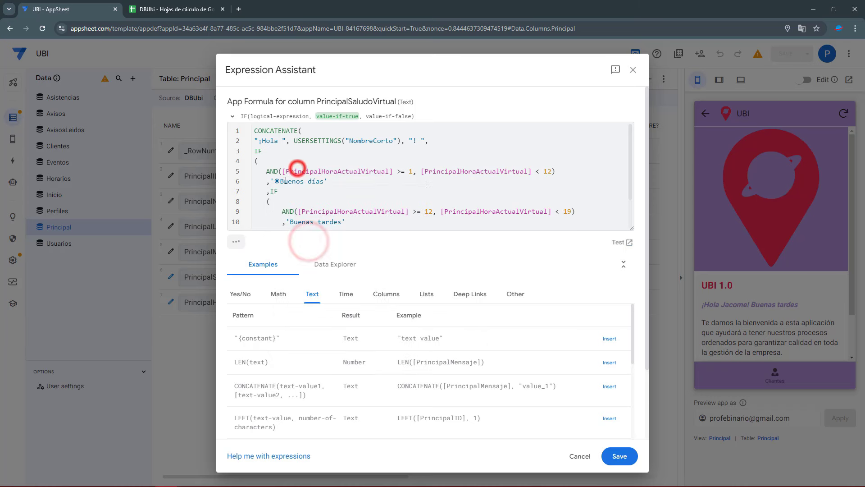
scroll(302, 213, "down", 2)
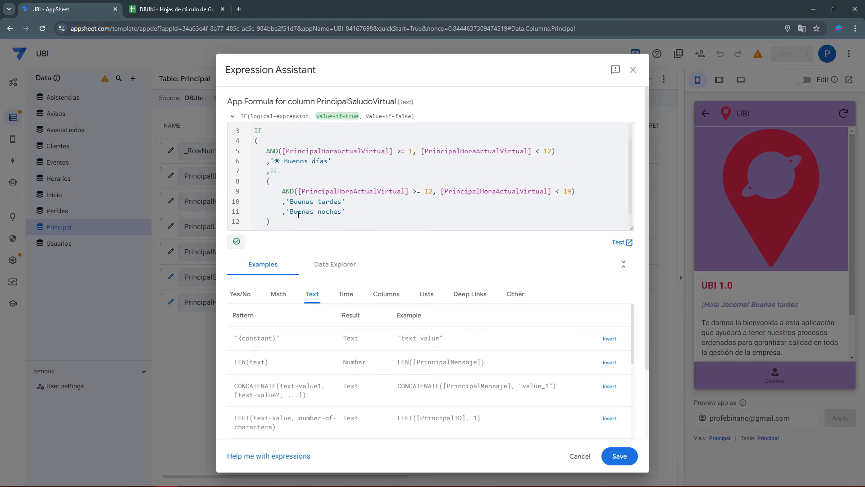
Insert a sparkles emoji ✨ before 'Buenas tardes'
key("super+period")
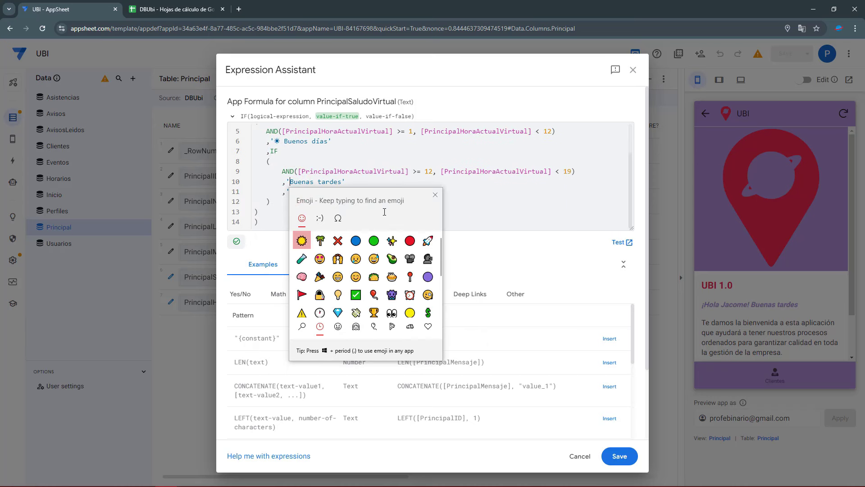
scroll(352, 275, "down", 3)
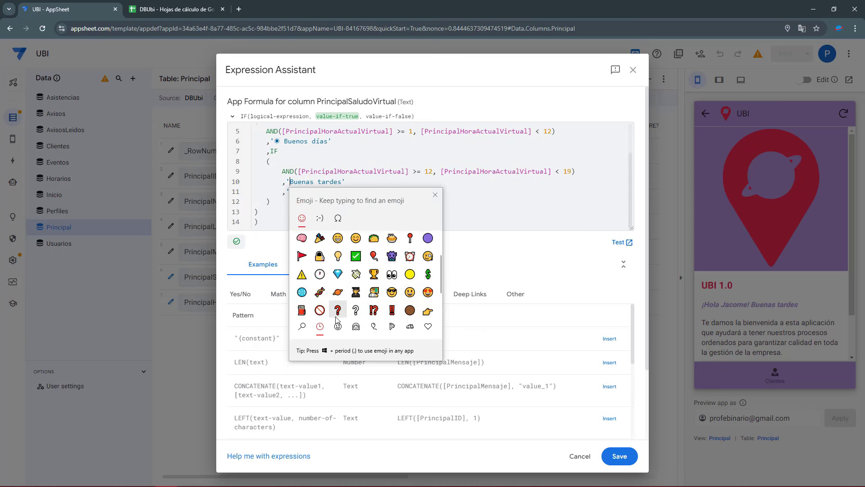
type("estre")
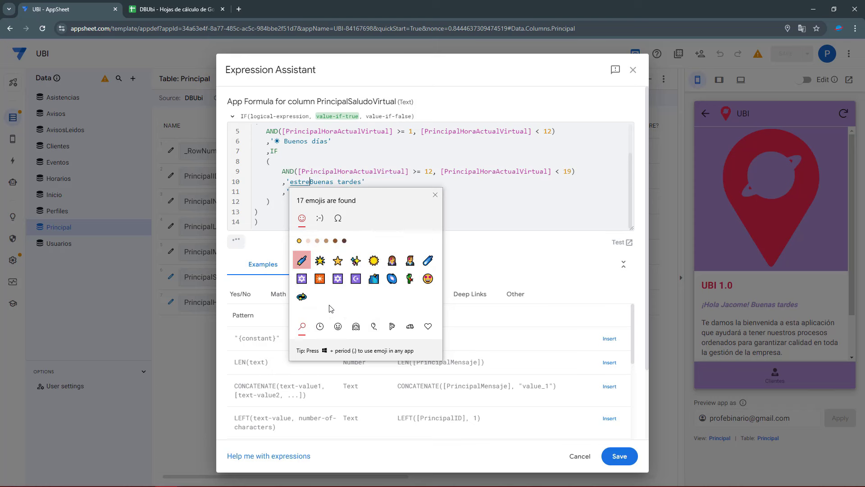
left_click(356, 261)
left_click(315, 161)
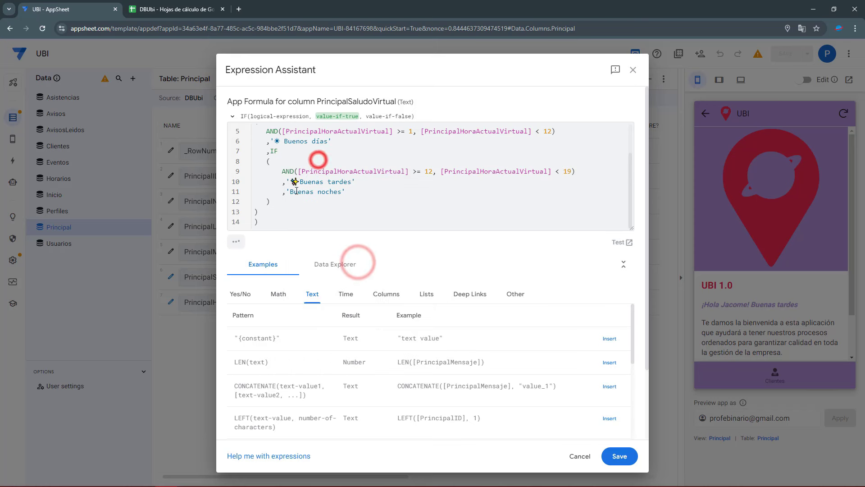
Insert a crescent moon emoji 🌙 before 'Buenas noches'
left_click(290, 192)
key("super+period")
type("luna")
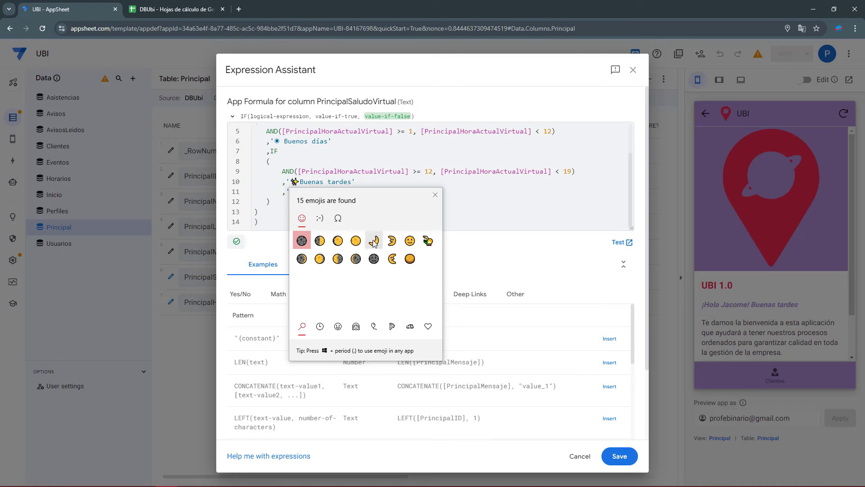
left_click(374, 241)
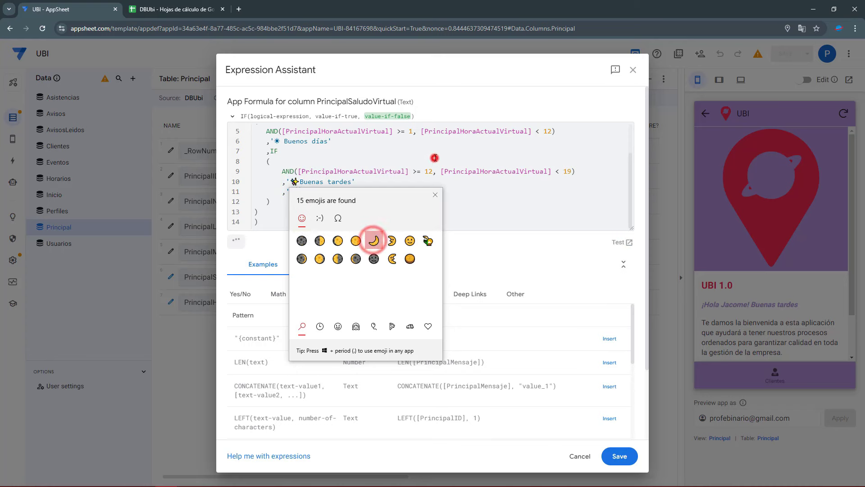
Keep the emoji greeting formula and save the app
left_click(619, 456)
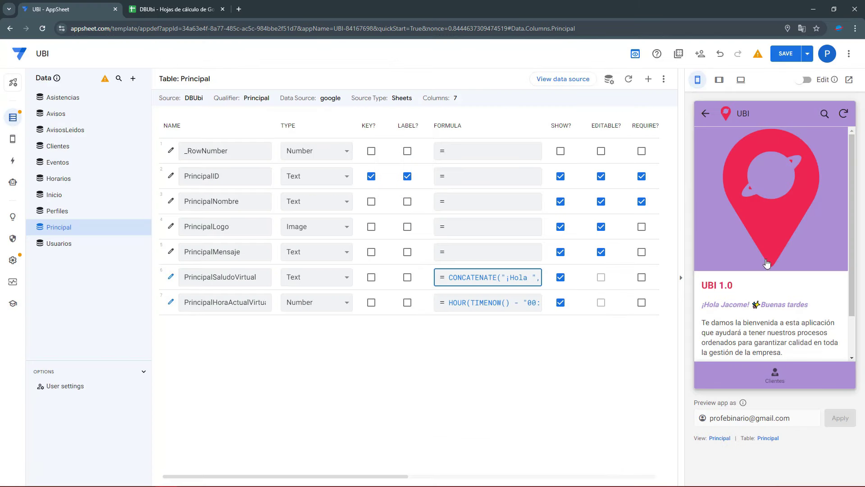
left_click_drag(759, 306, 801, 305)
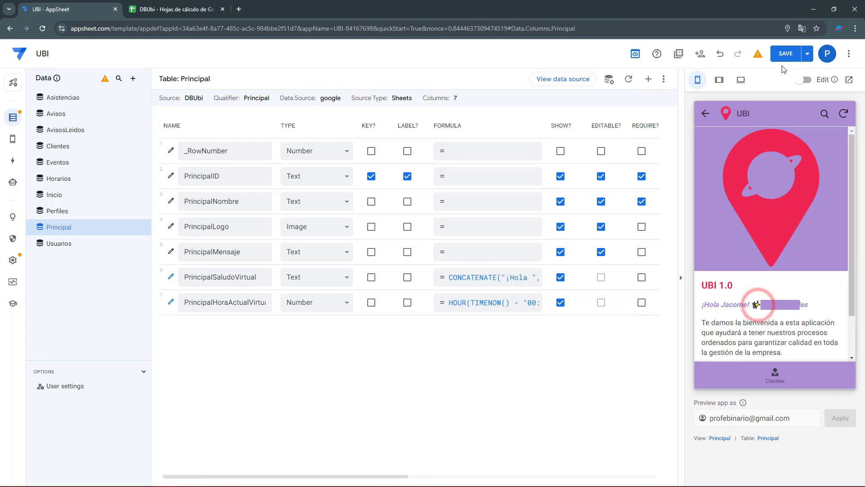
left_click(782, 58)
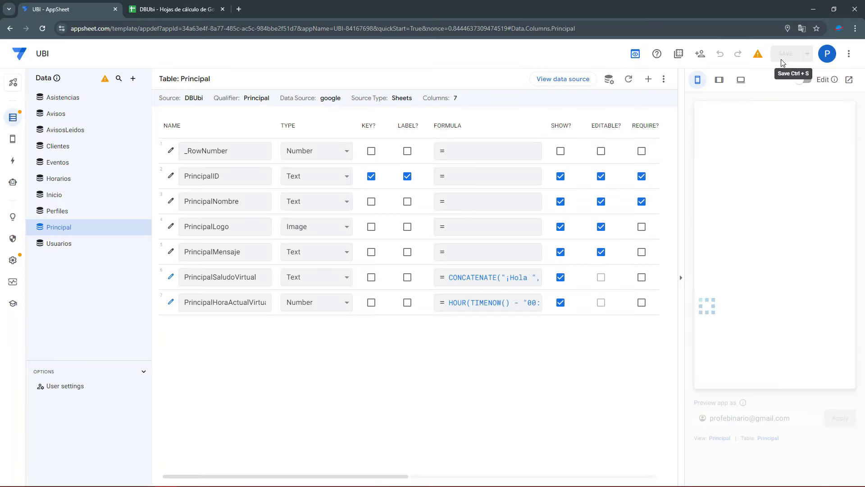
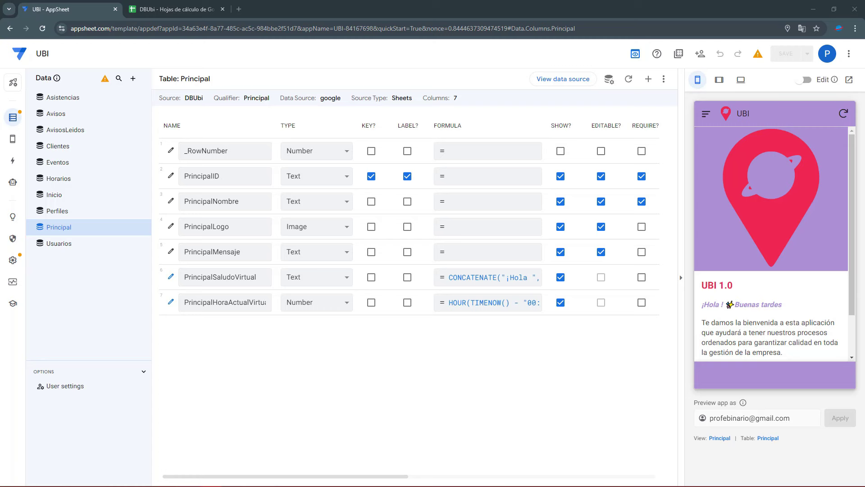
Show the app's actions list with the Asistencias and Usuarios groups collapsed
left_click(11, 165)
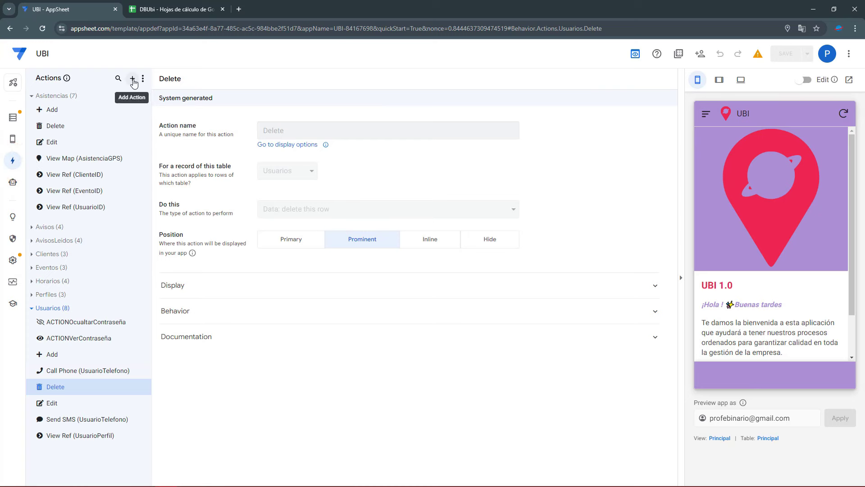
left_click(31, 96)
left_click(31, 190)
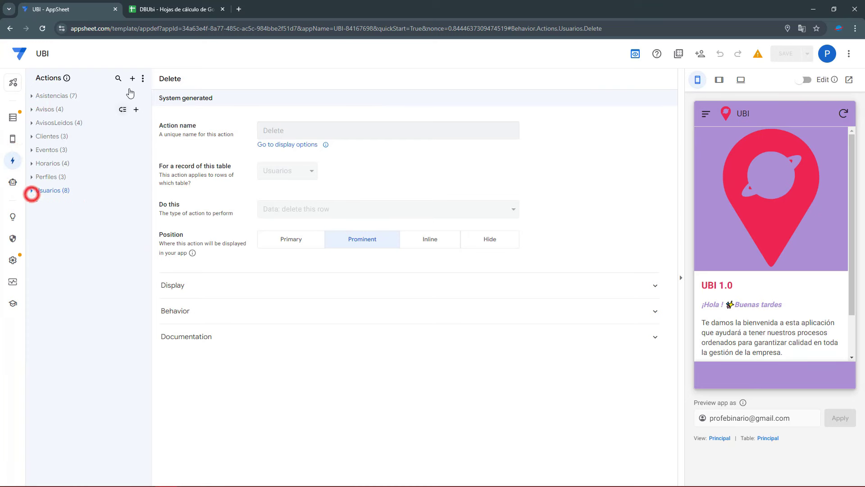
Add a new blank action and rename it ACTIONInciarSesion
left_click(132, 79)
left_click(309, 331)
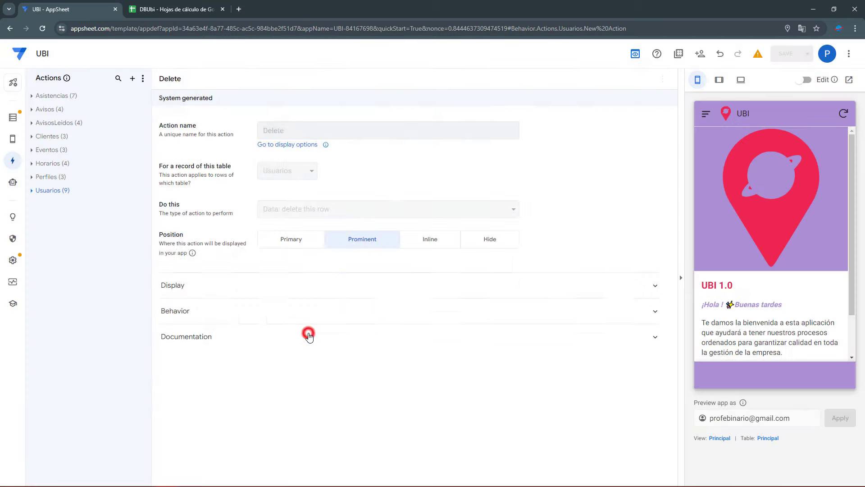
triple_click(310, 131)
type("ACTIONInciarSesion")
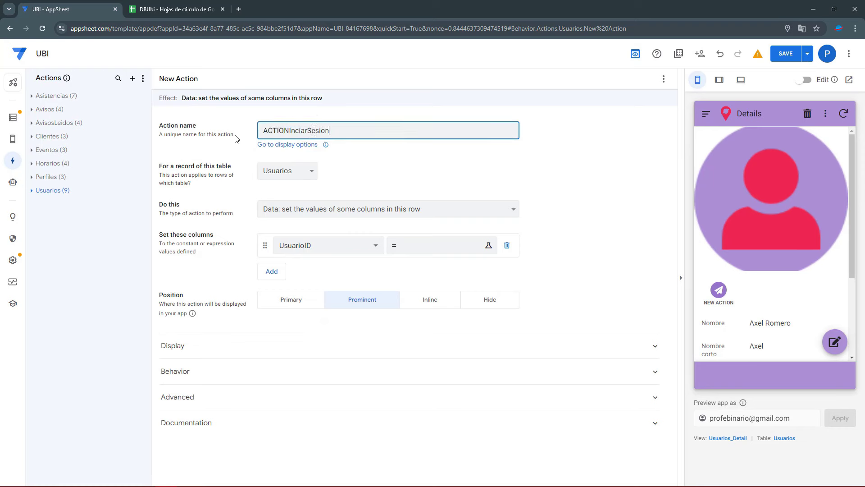
Set the action's table to Inicio and 'Do this' to 'App: go to another view within this app'
left_click(296, 172)
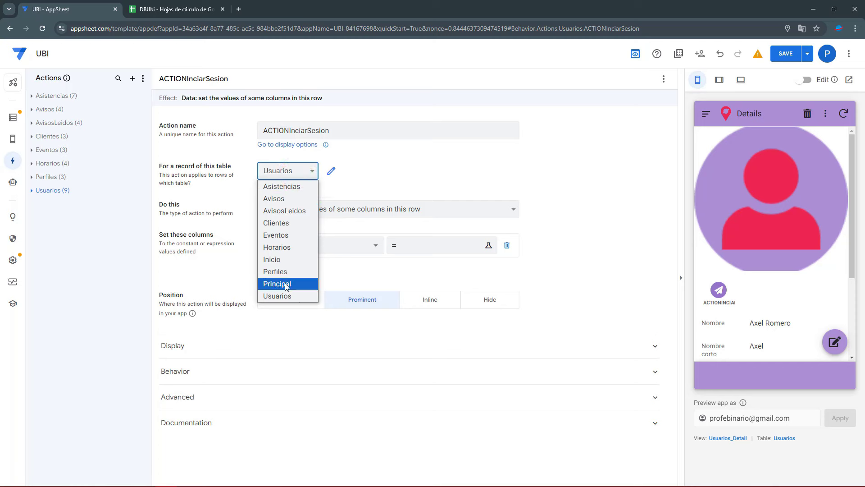
left_click(285, 284)
left_click(294, 171)
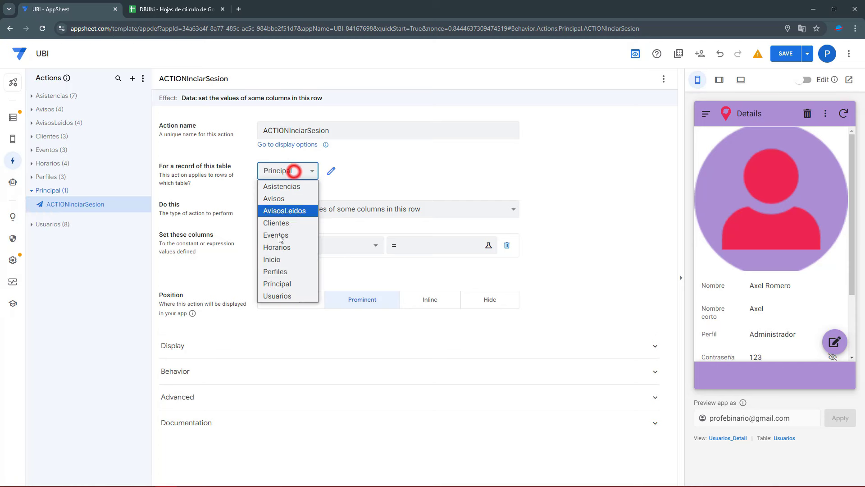
left_click(272, 259)
left_click(359, 210)
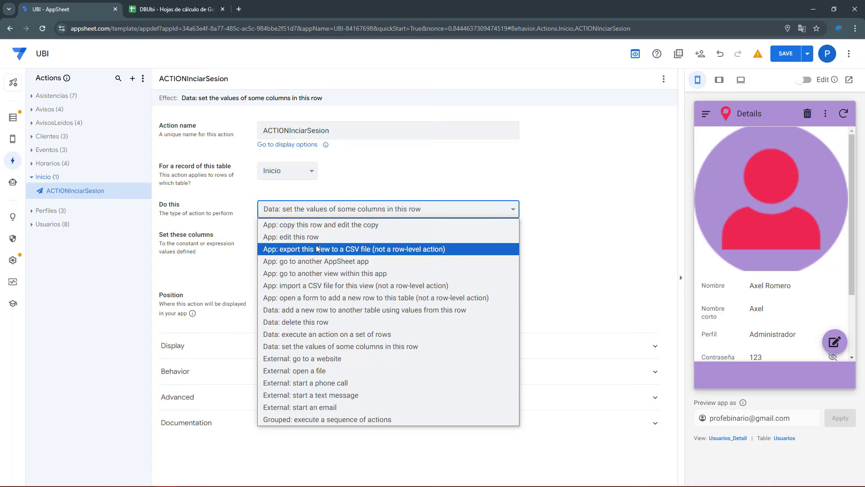
left_click(320, 273)
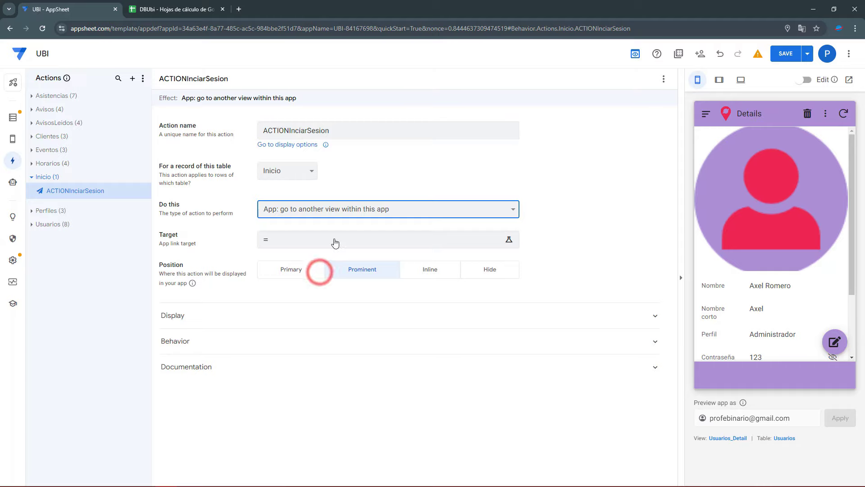
left_click(331, 239)
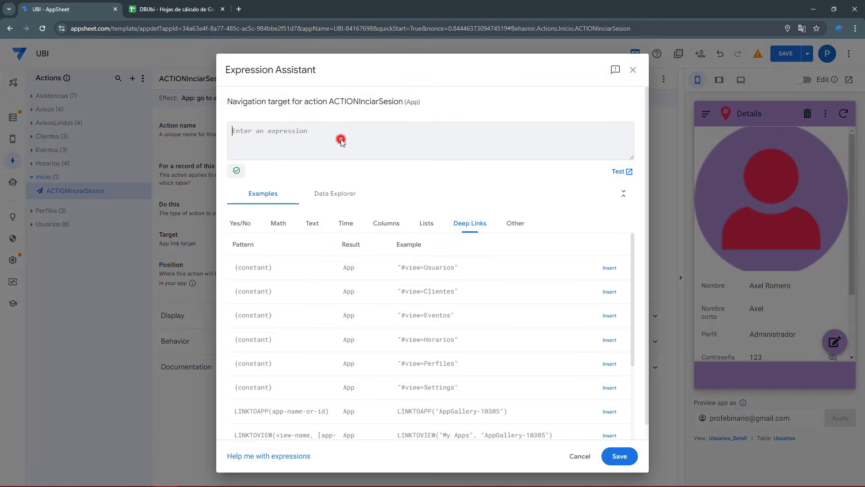
Enter LINKTOVIEW("Settings") as the navigation target expression and save it
type("LINKTOVIEW(")
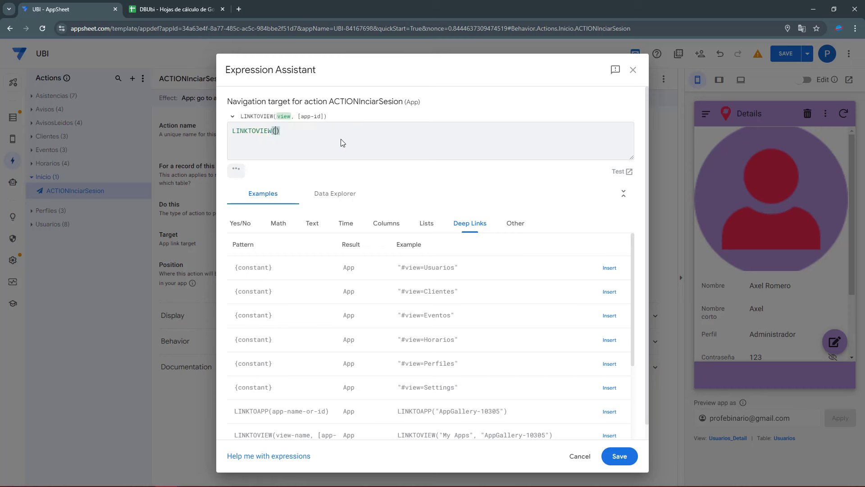
type("\"")
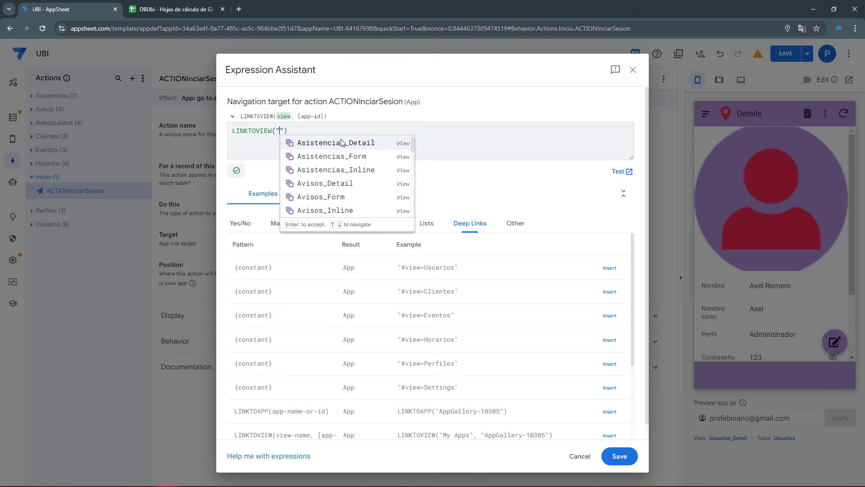
type("Setto")
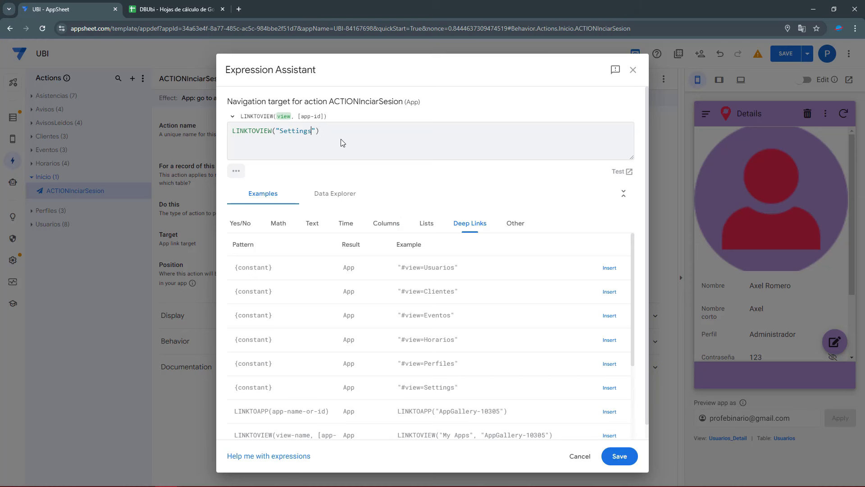
left_click(619, 456)
Set the action's display name to 'Iniciar sesión' and give it the key icon
left_click(202, 319)
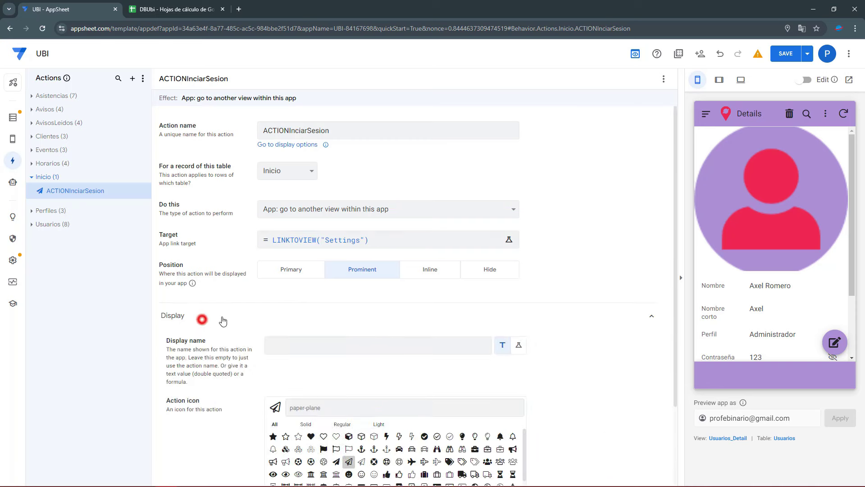
scroll(223, 321, "down", 2)
left_click(289, 256)
type("Iniciar sesión")
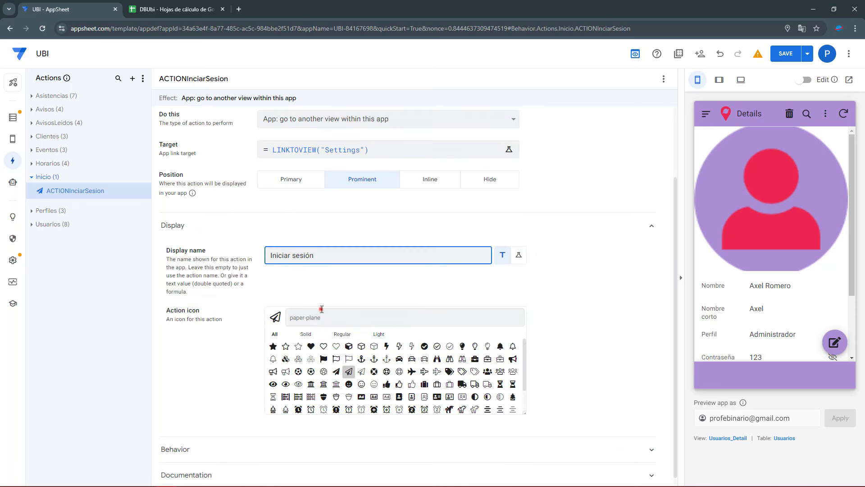
left_click(322, 310)
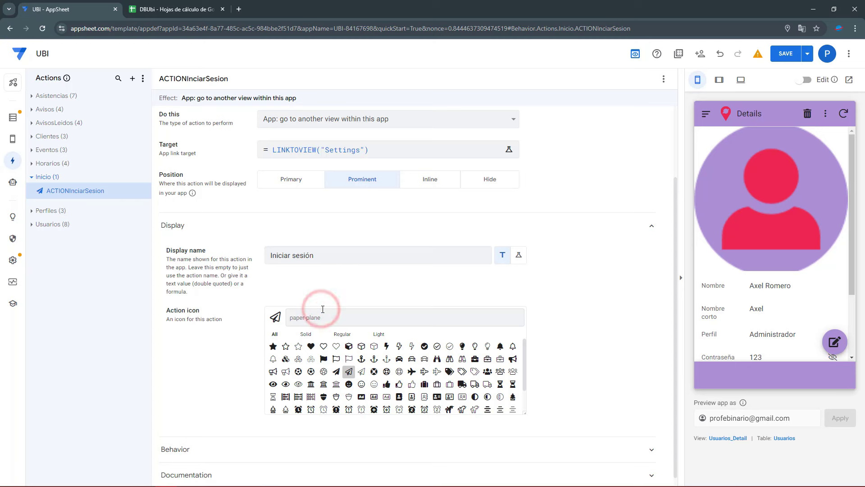
type("key")
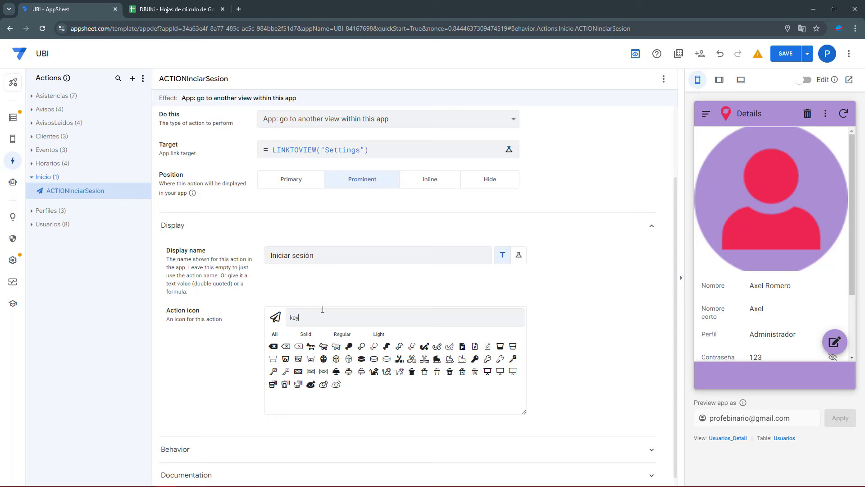
left_click(487, 359)
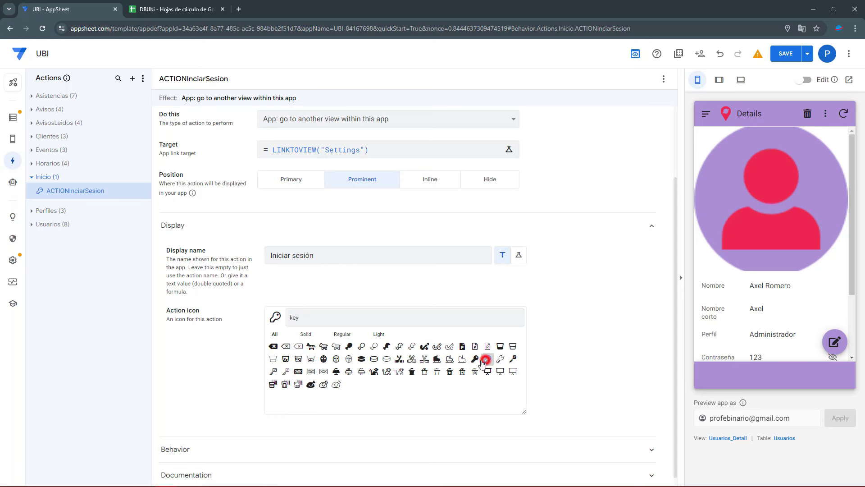
Save the app changes
left_click(206, 440)
scroll(234, 394, "down", 3)
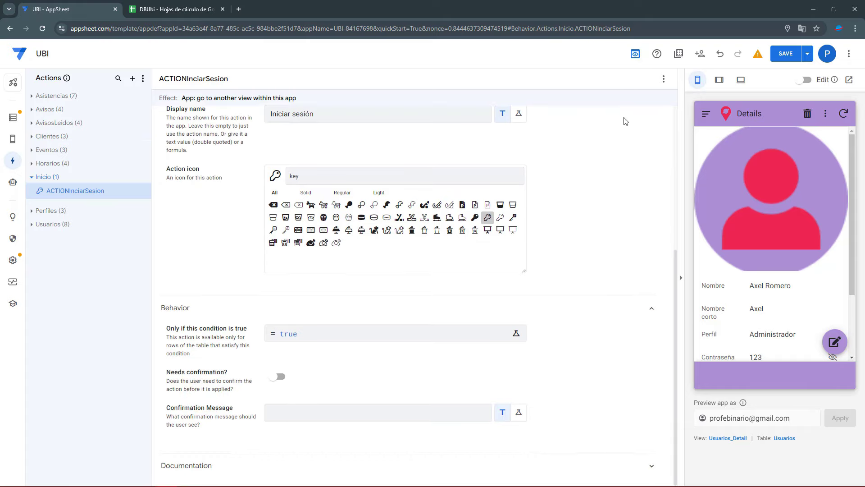
left_click(797, 55)
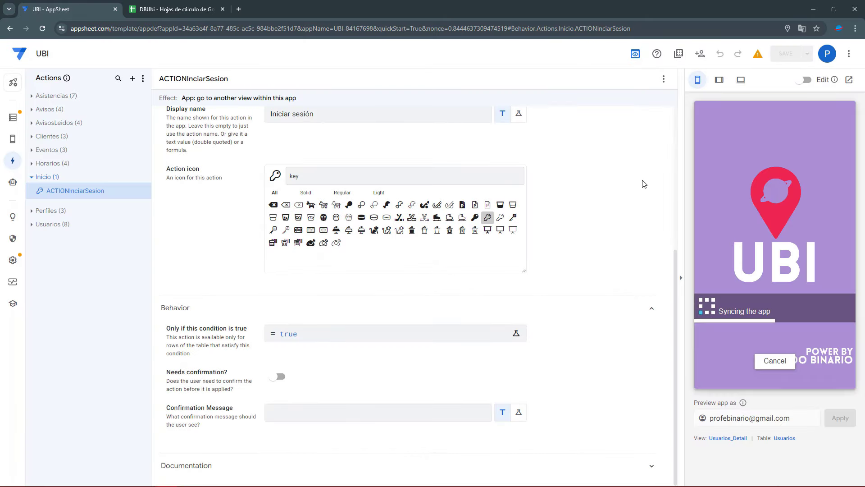
Reload the editor to refresh the preview and check its side menu
left_click(41, 28)
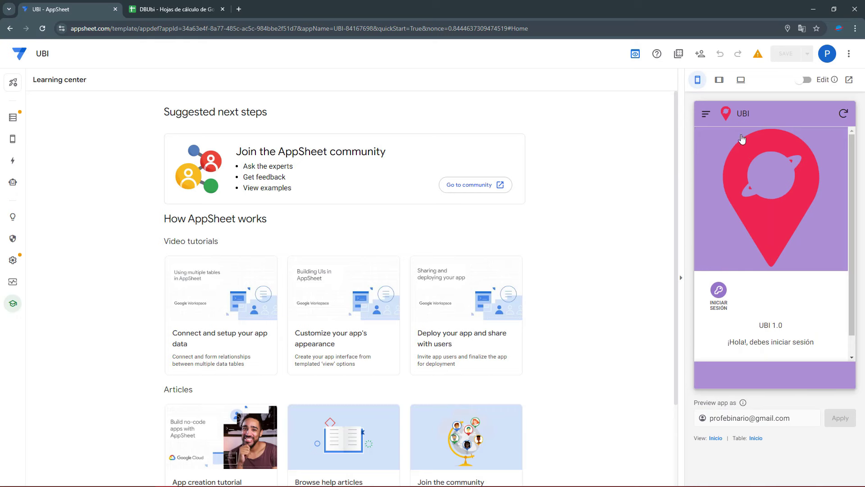
left_click(706, 114)
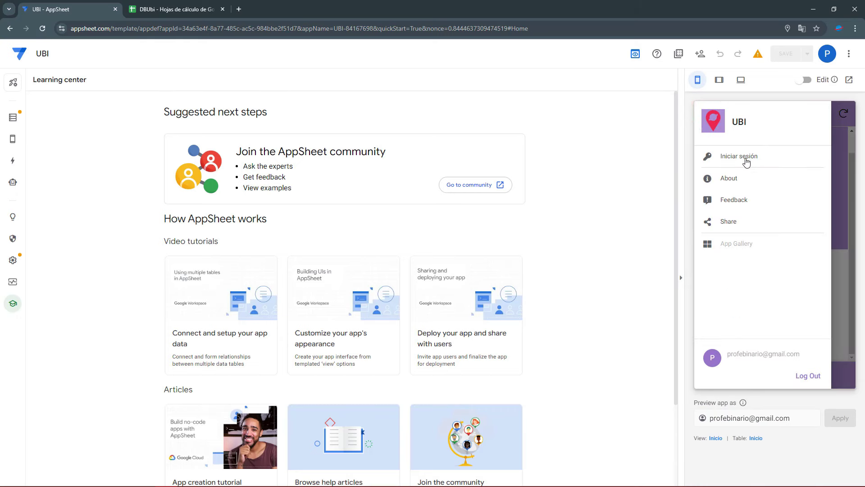
left_click(834, 251)
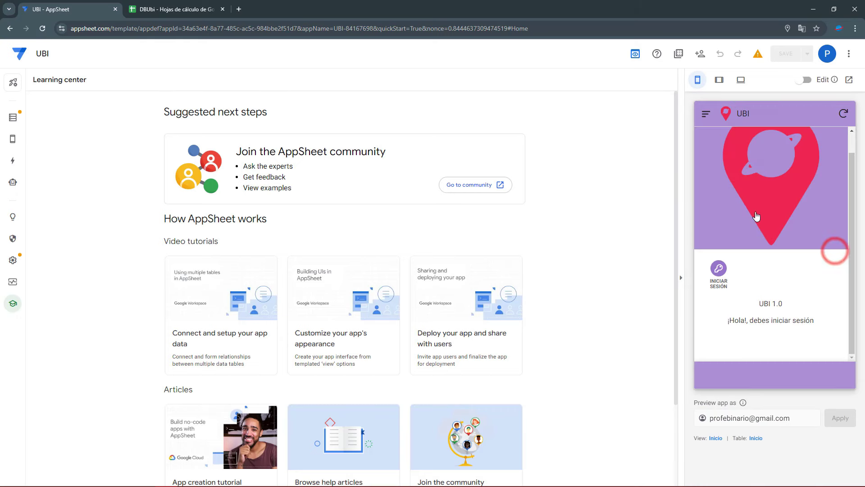
Open the Iniciar sesión login form from the preview's start screen
left_click(762, 327)
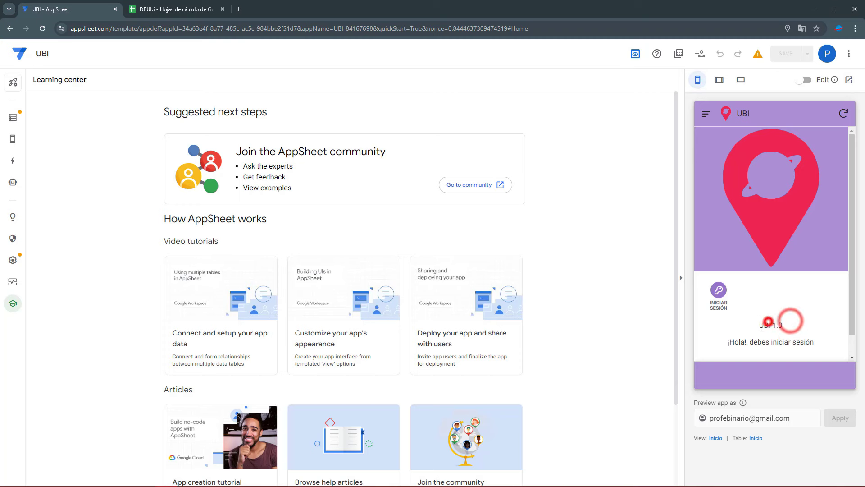
left_click_drag(733, 343, 813, 344)
left_click(824, 314)
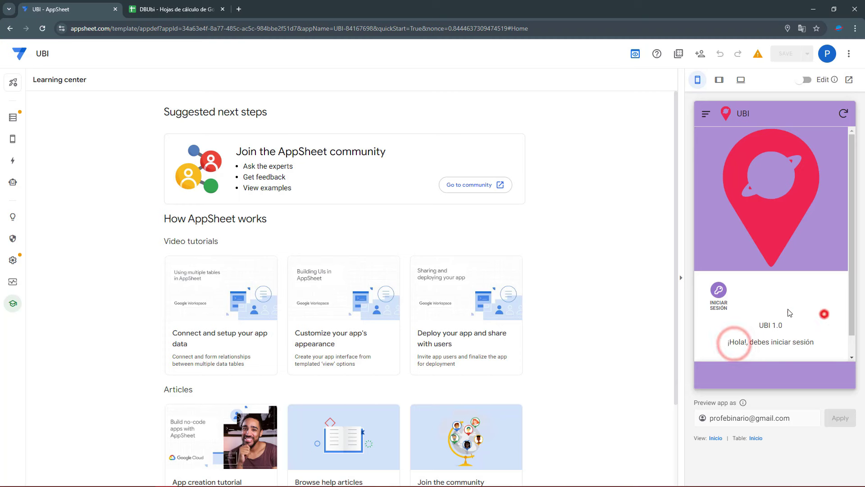
left_click(719, 293)
Paste a user's username from DBUbi cell A6 into the Usuario field
left_click(740, 165)
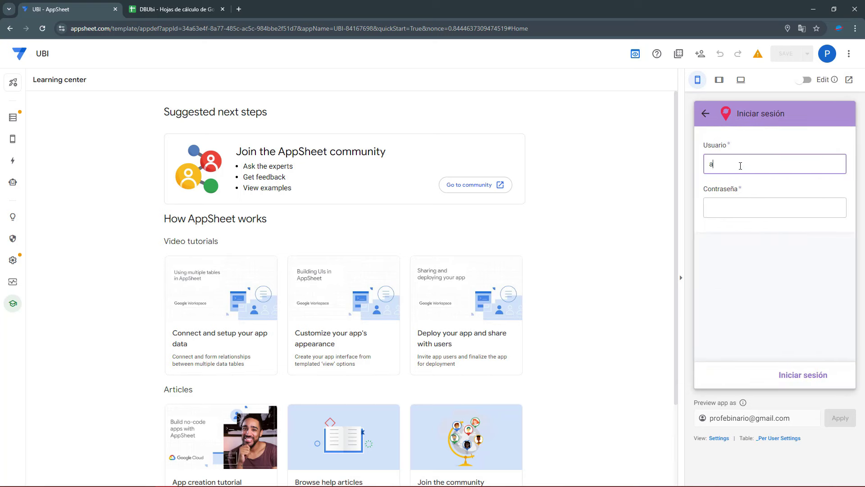
left_click(149, 8)
left_click(44, 167)
key("ctrl+Page_Up")
left_click(752, 161)
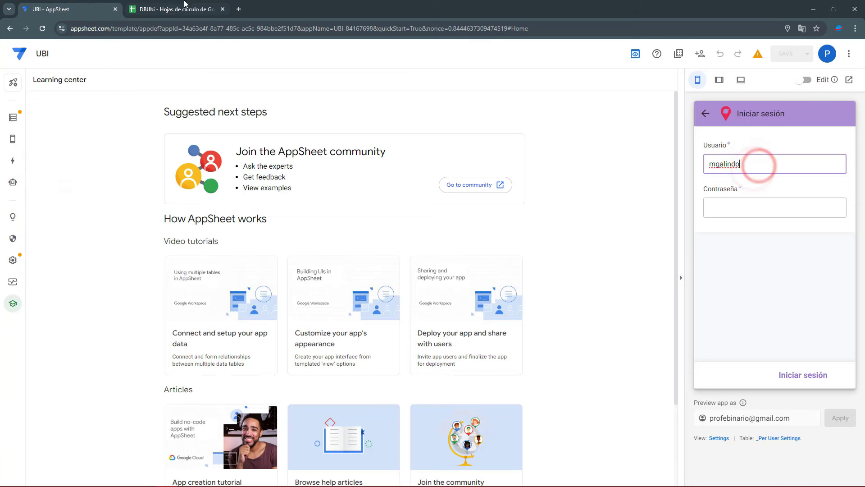
Paste that user's password from cell D6 into Contraseña and submit the login
left_click(176, 9)
left_click(201, 167)
key("ctrl+c")
left_click(72, 8)
left_click(749, 208)
key("ctrl+v")
left_click(805, 377)
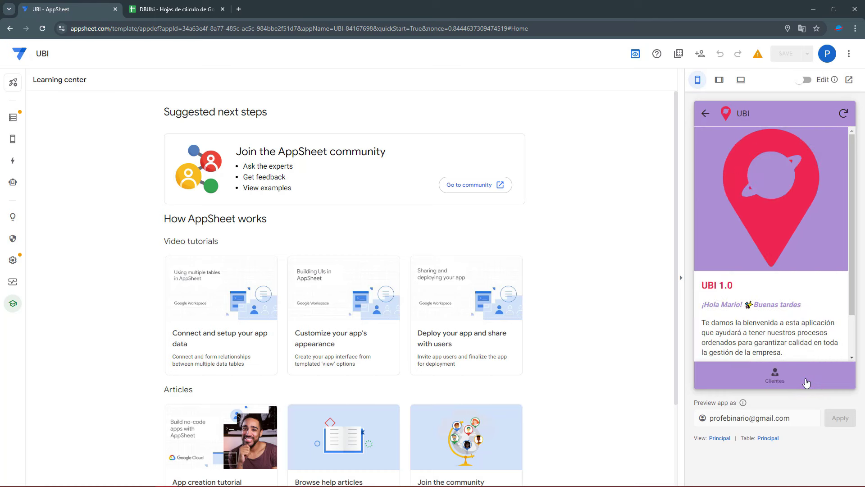
left_click_drag(715, 285, 744, 286)
left_click_drag(704, 306, 805, 306)
left_click(805, 306)
left_click_drag(705, 322, 810, 322)
scroll(781, 332, "down", 1)
left_click(723, 322)
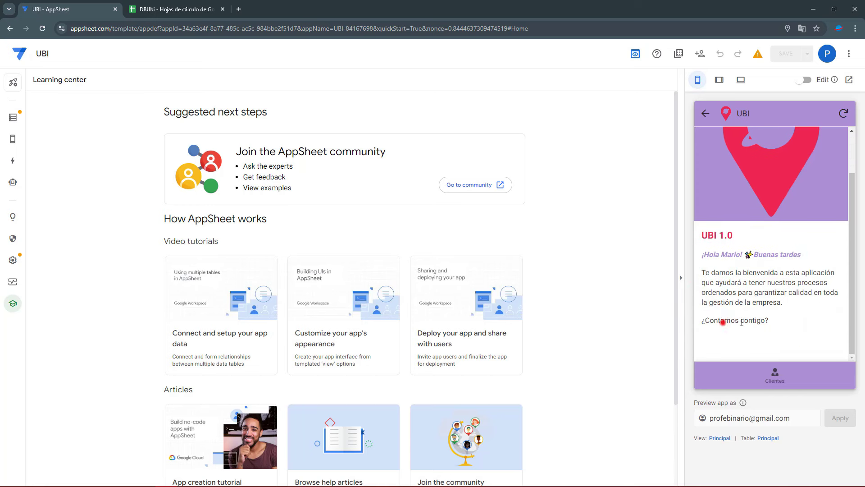
left_click_drag(741, 322, 776, 324)
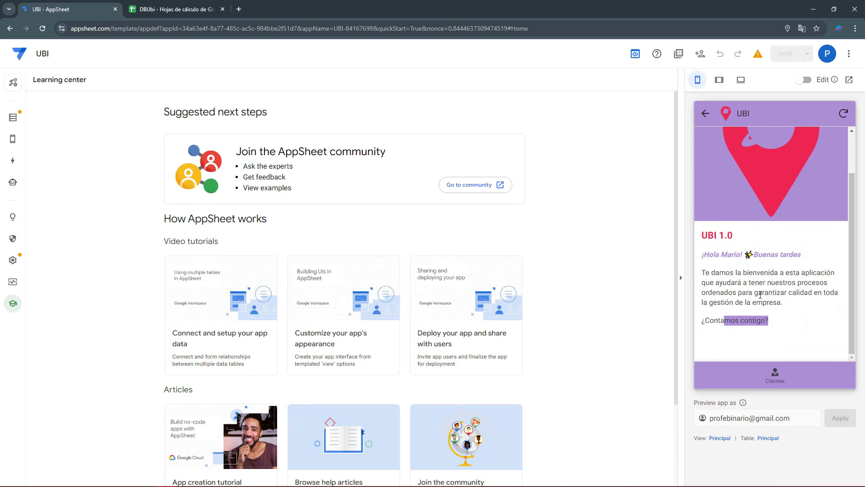